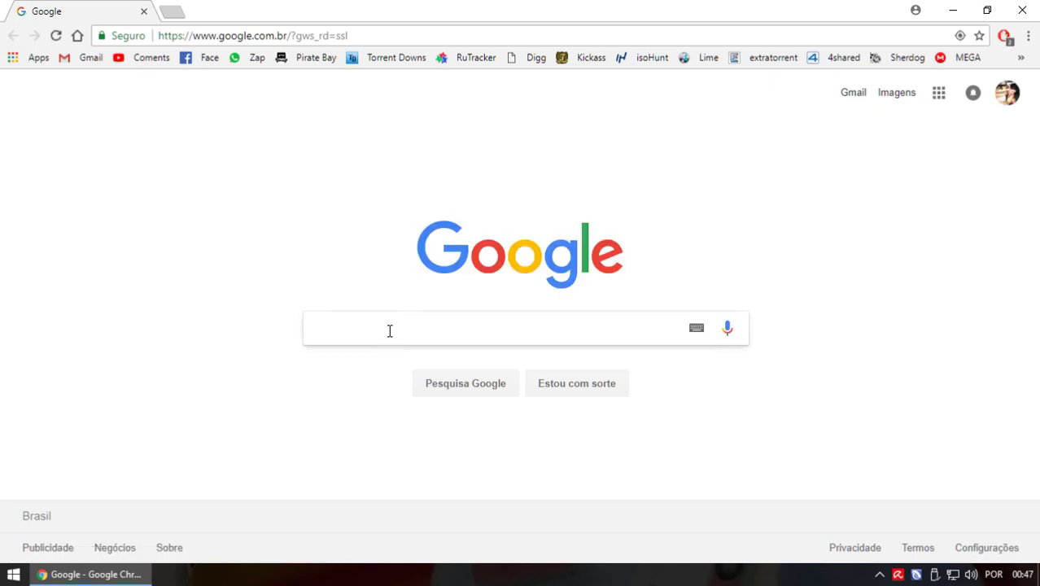
- Search Google for "azarado" and open the William Azarado Programas blog from the results
text(azara)
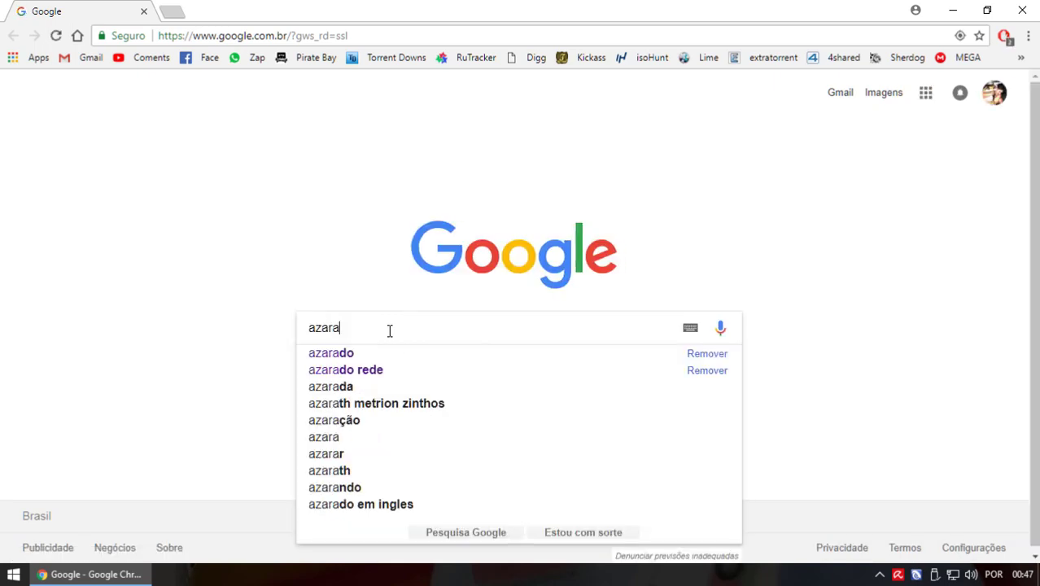
text(do)
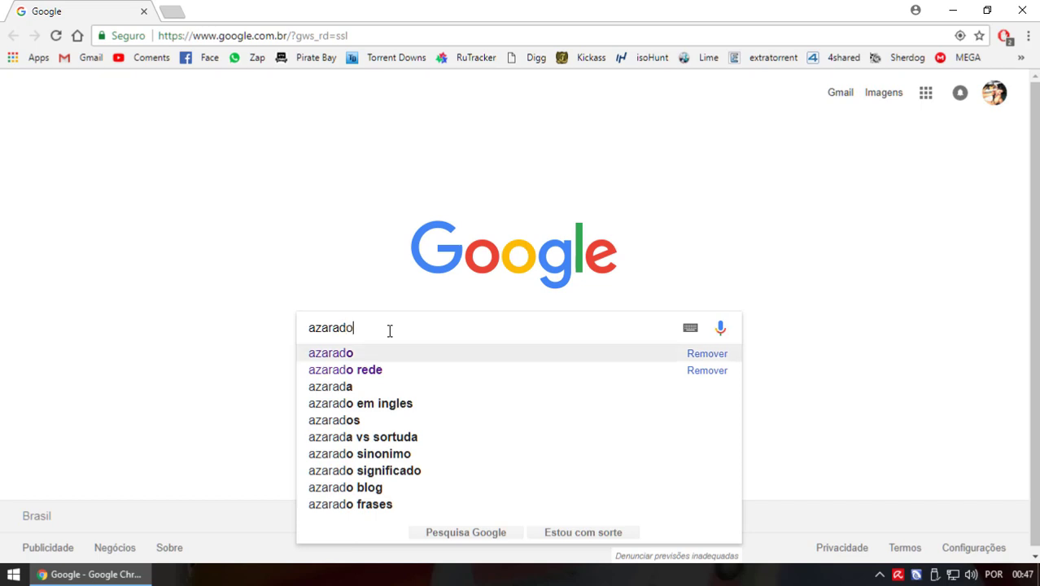
key(Return)
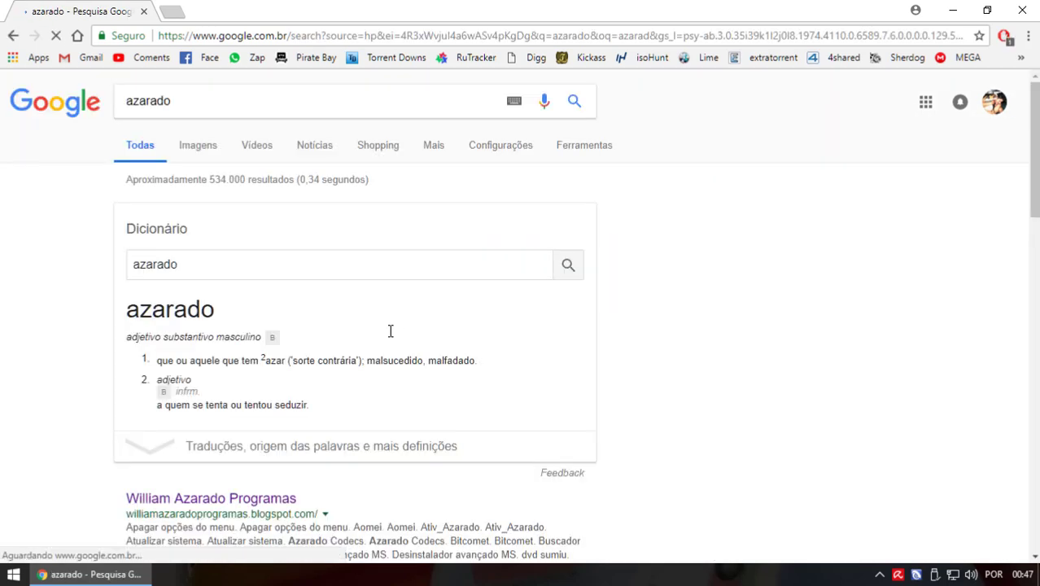
scroll(376, 326, down, 1)
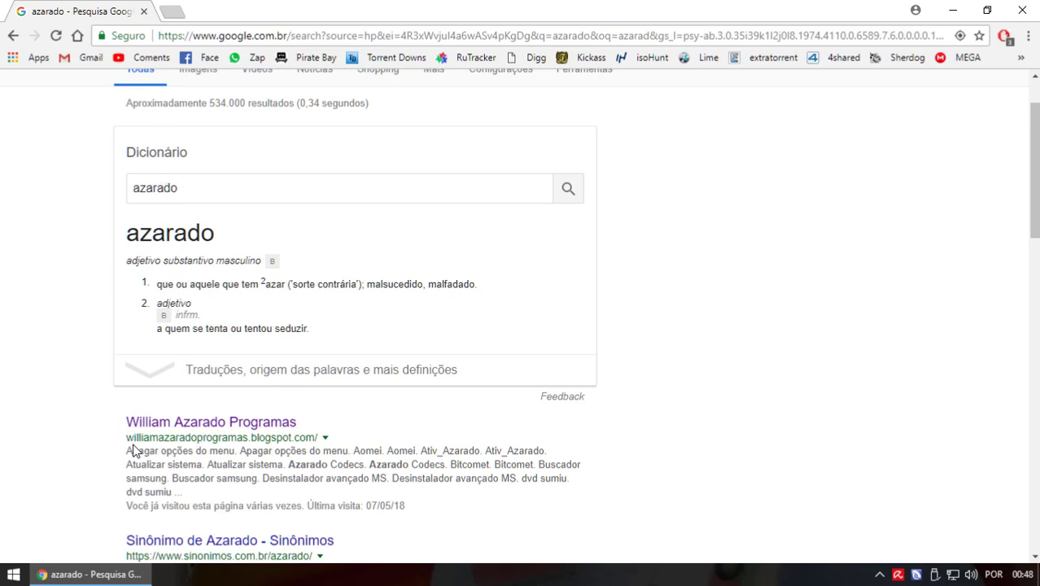
click(230, 431)
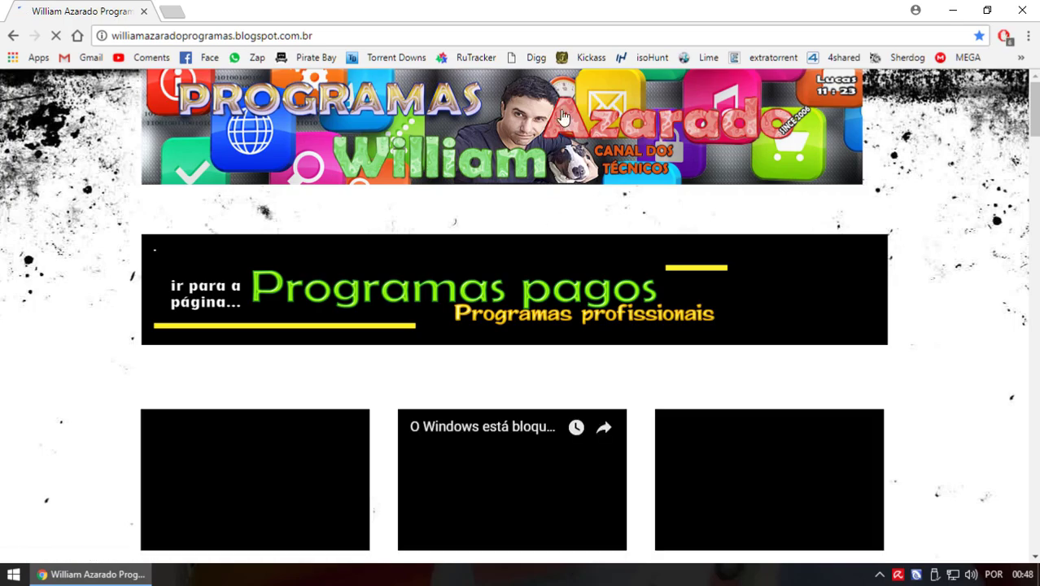
- Look through the blog's program downloads down to the lawyers' Assinador Livre entry and close the browser
scroll(525, 283, down, 4)
scroll(525, 289, down, 5)
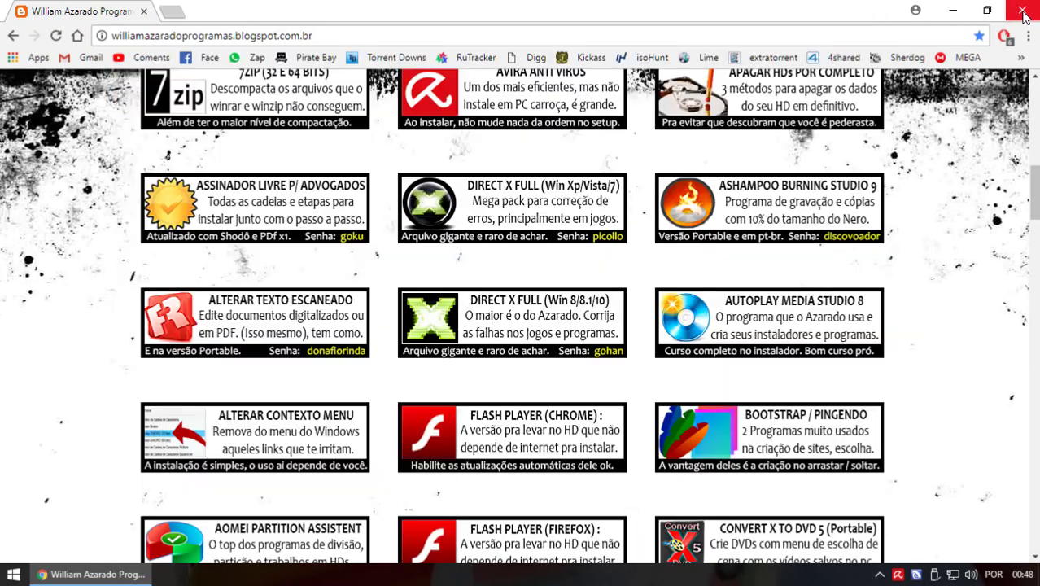
click(1022, 10)
- Open the Arquivos da internet folder on drive D: and launch the AzaradoADVfail installer
double_click(104, 199)
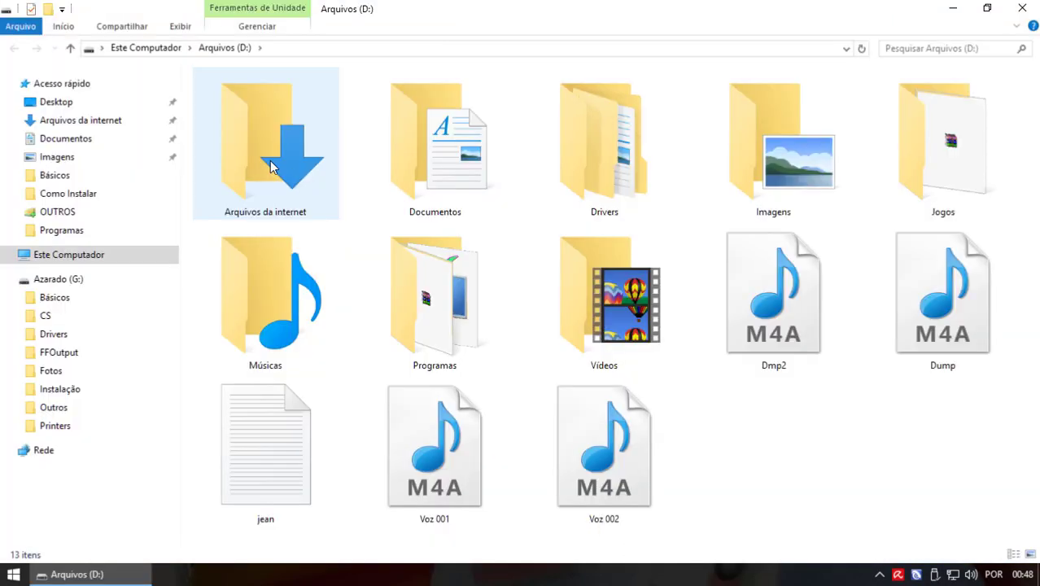
double_click(258, 160)
click(325, 258)
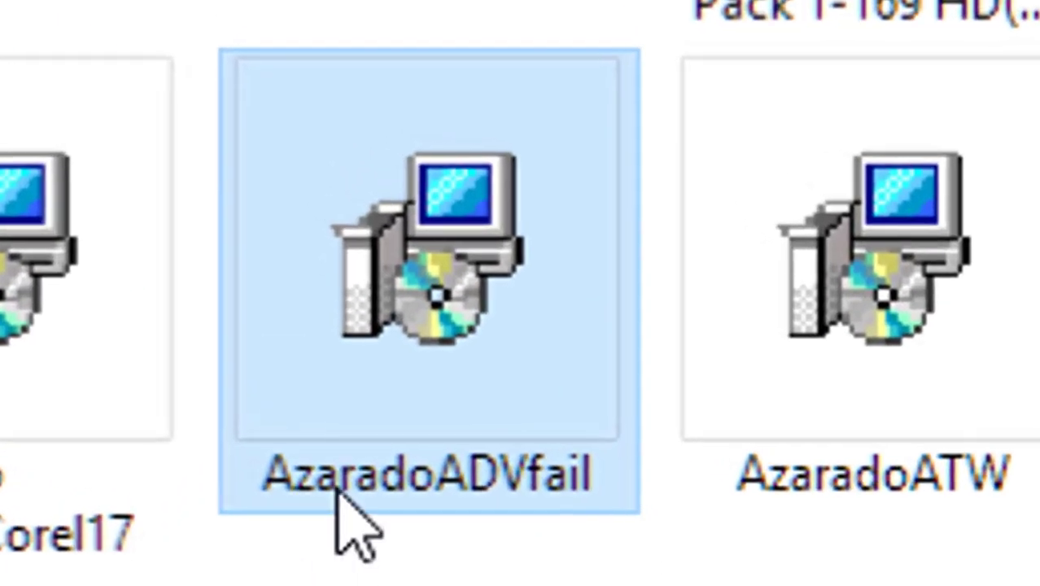
double_click(505, 498)
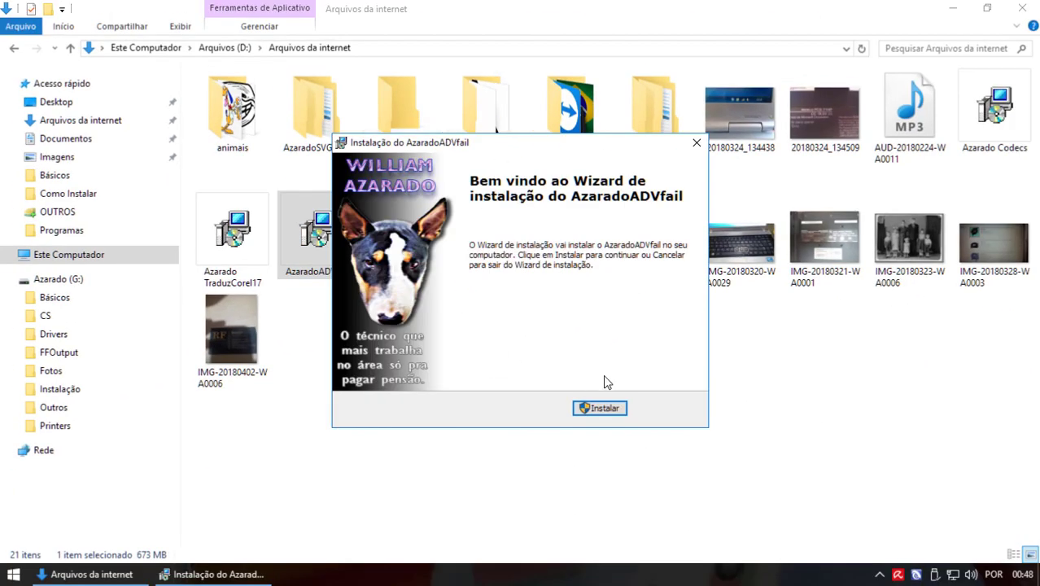
- Install AzaradoADVfail, finish the wizard and continue past its welcome window
click(611, 411)
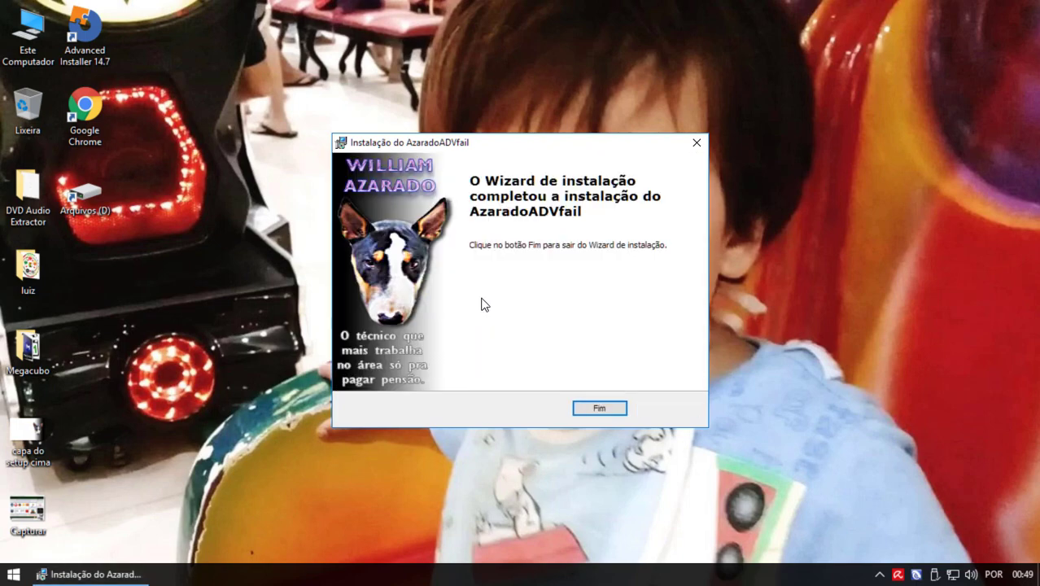
click(286, 358)
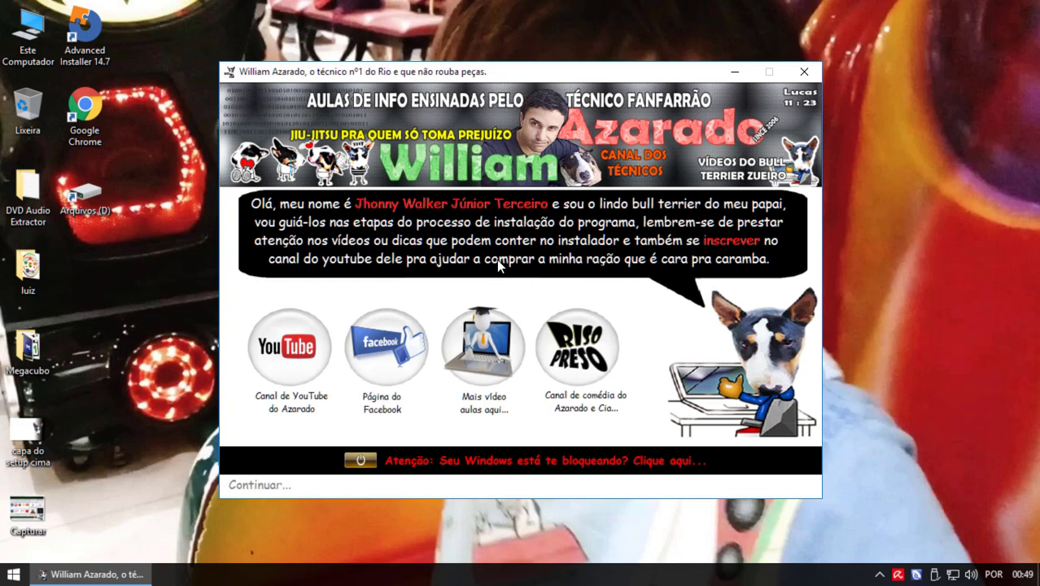
click(248, 486)
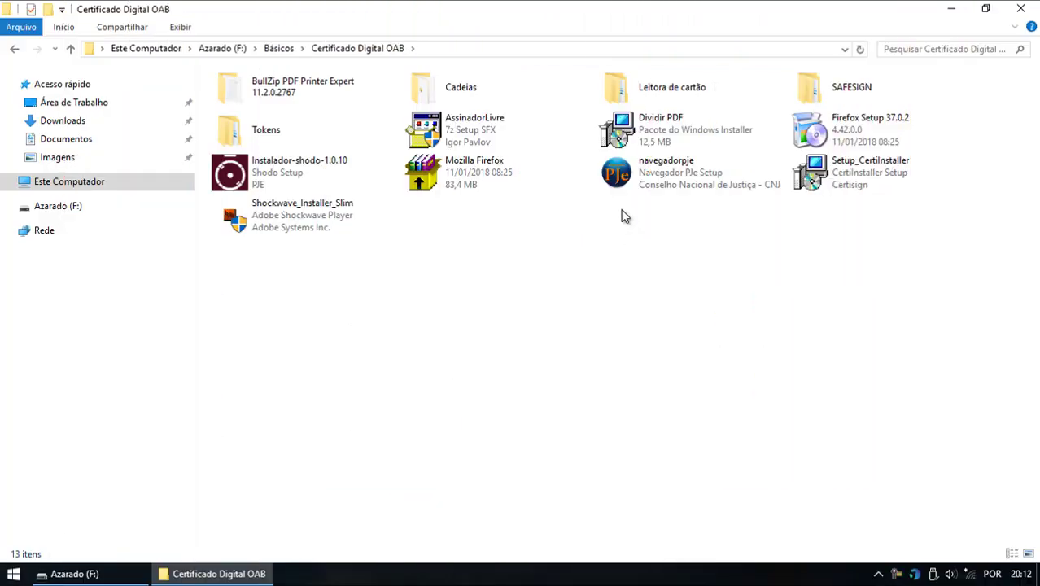
- Delete the navegadorpje, Firefox Setup 37.0.2 and Mozilla Firefox installers from the Certificado Digital OAB folder
click(623, 217)
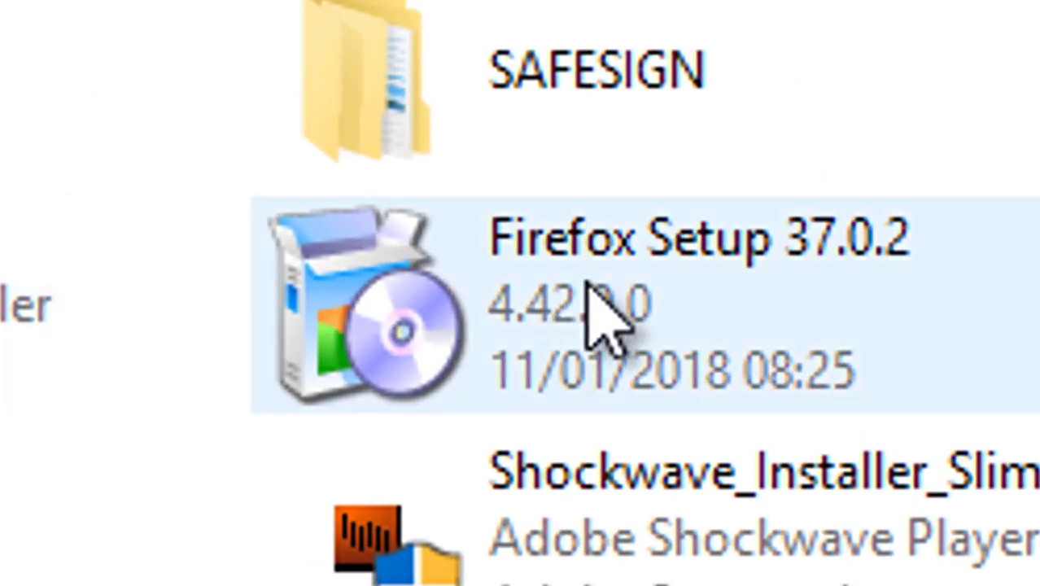
click(566, 301)
right_click(569, 317)
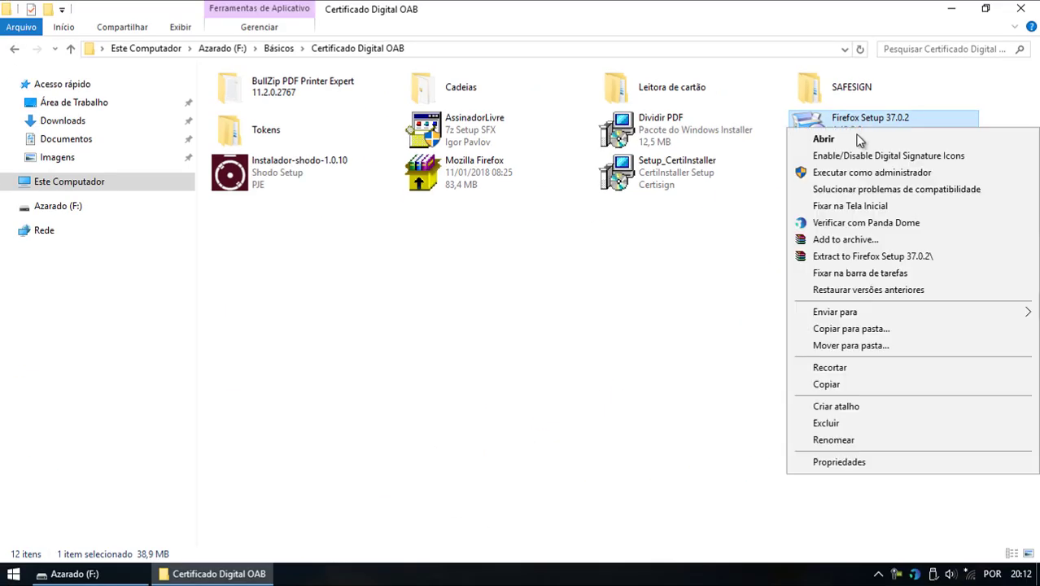
click(826, 424)
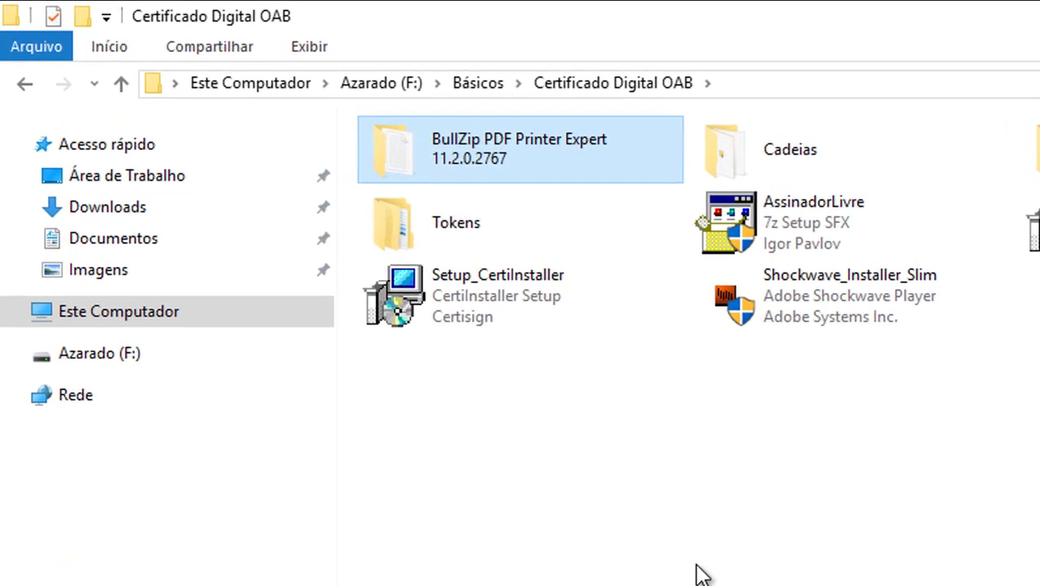
click(701, 575)
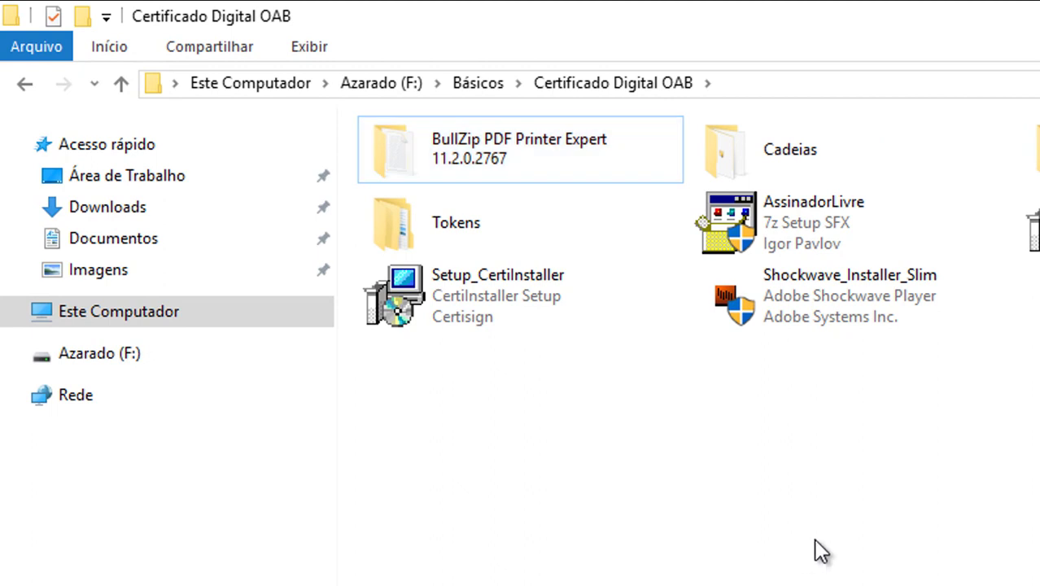
- Check the smart card reader and smart card entries in Device Manager, and close it
right_click(17, 585)
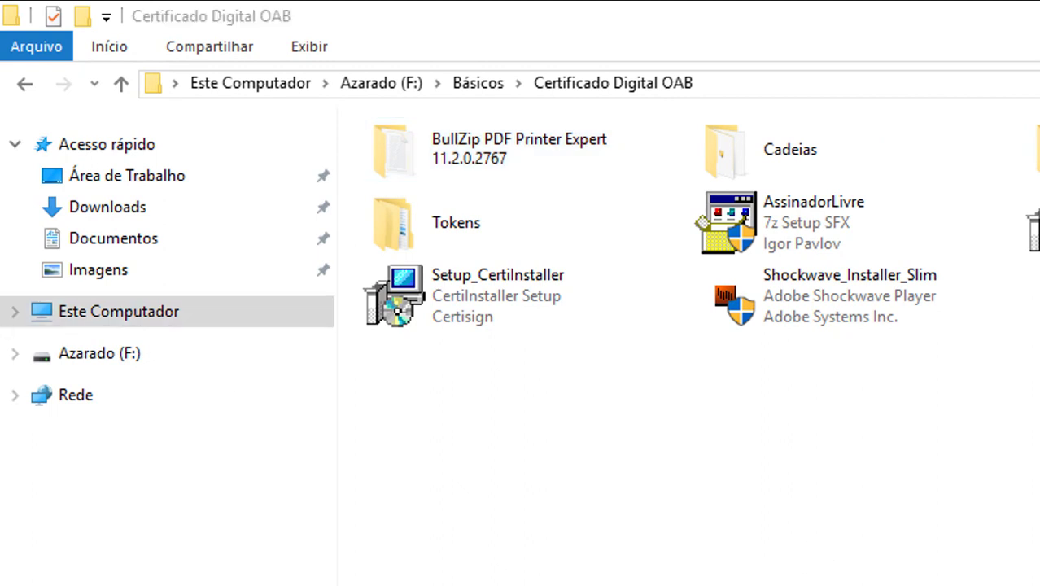
click(218, 446)
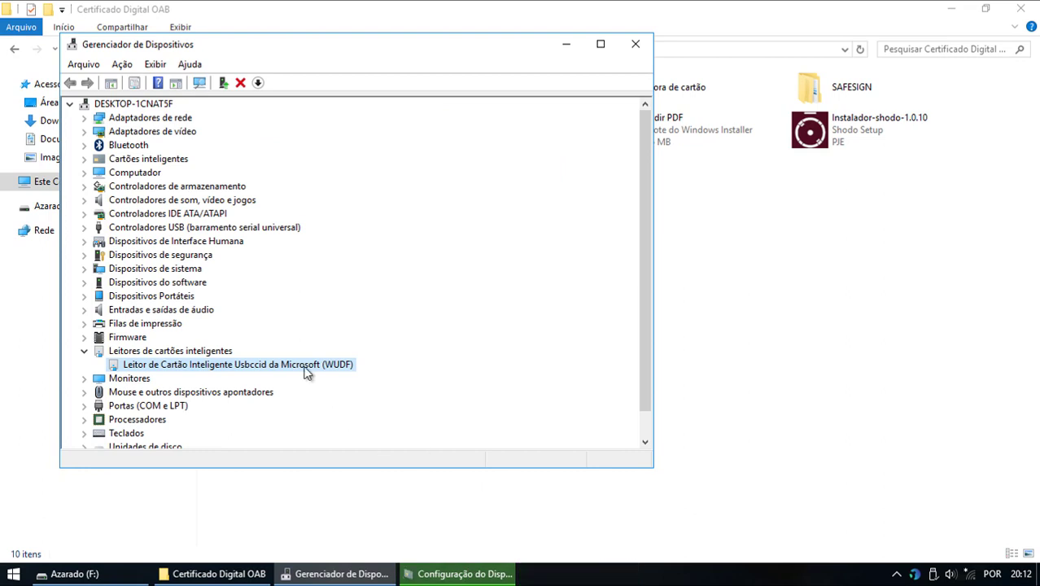
click(85, 161)
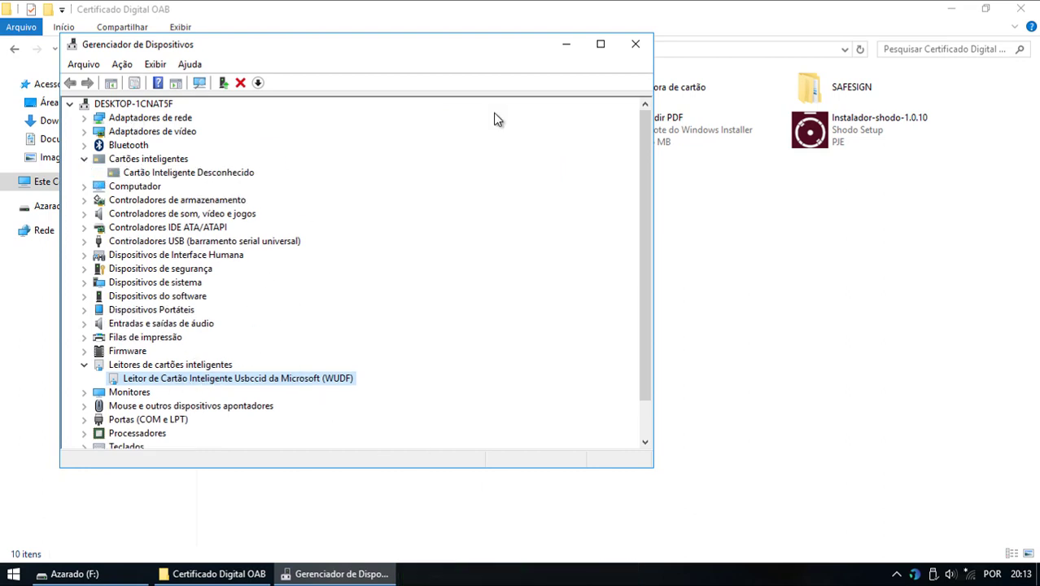
click(636, 44)
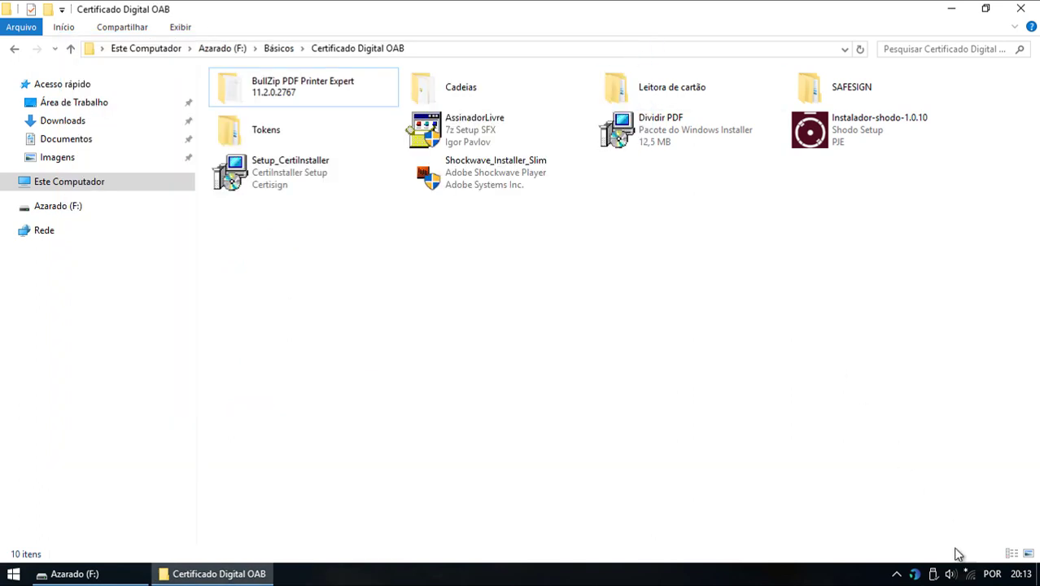
- Install Adobe Shockwave Player and Dividir PDF from the Certificado Digital OAB folder, closing each wizard
click(970, 576)
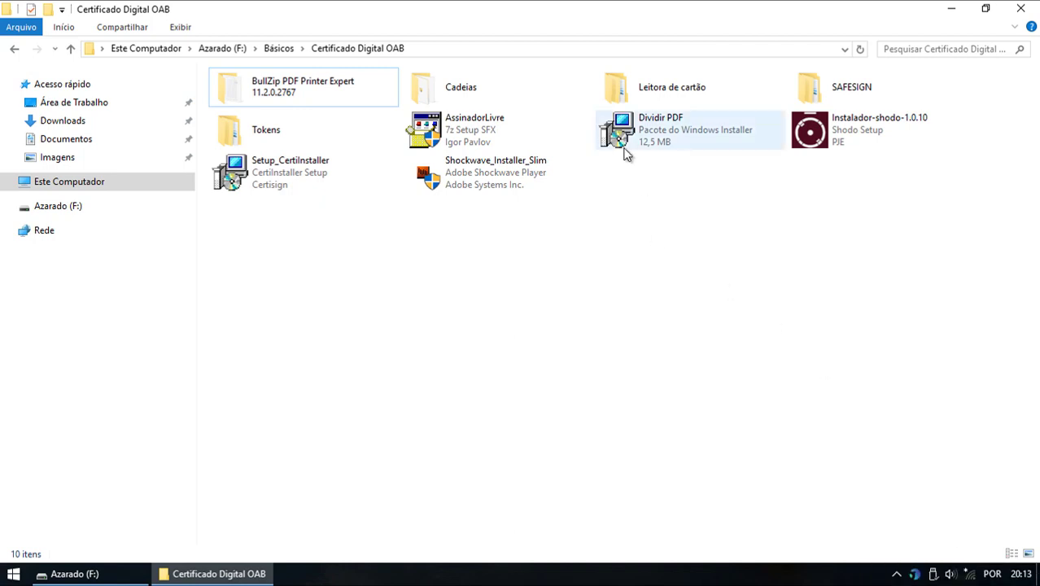
click(495, 182)
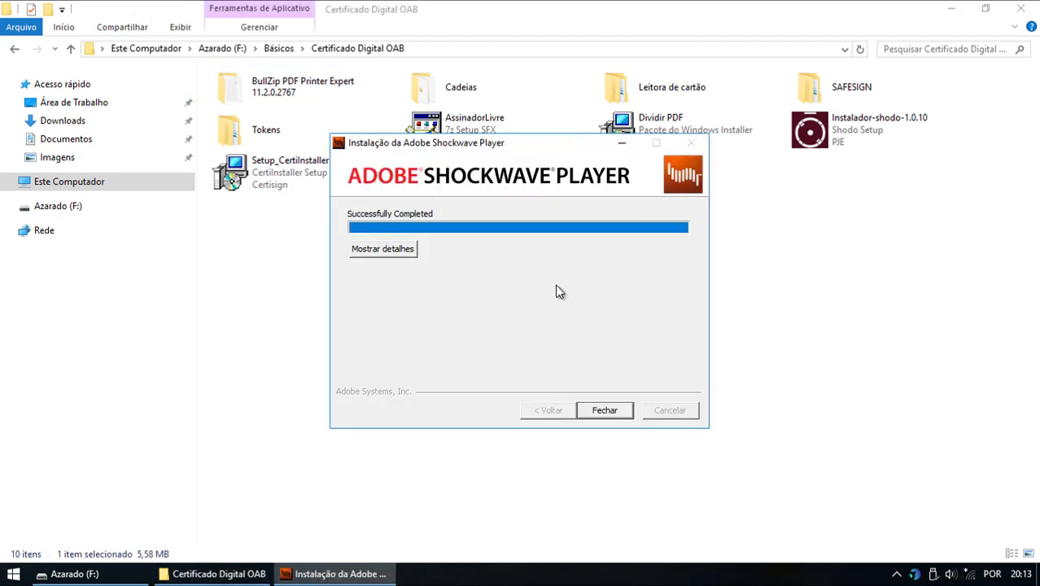
click(607, 410)
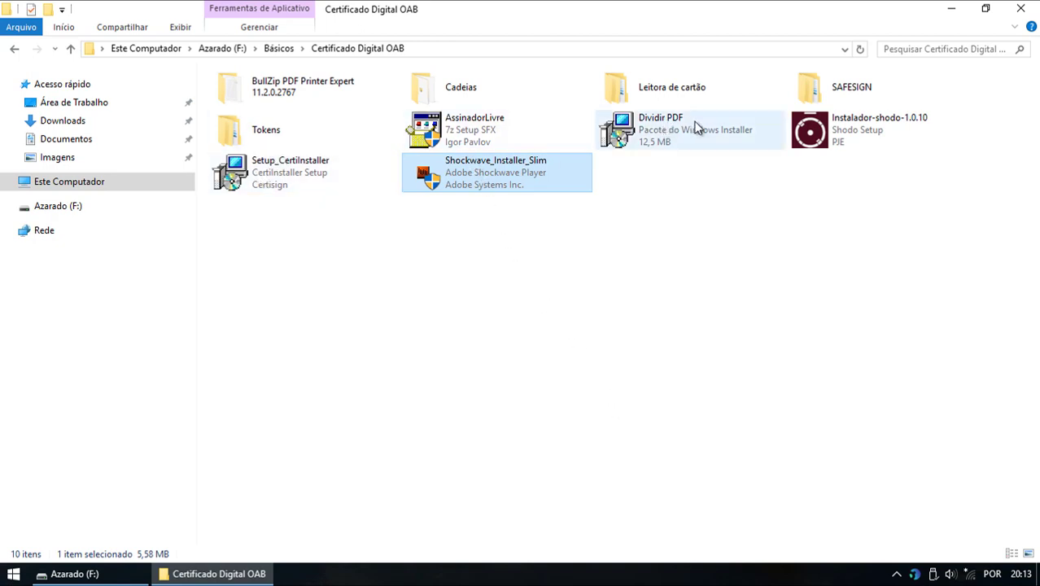
double_click(645, 141)
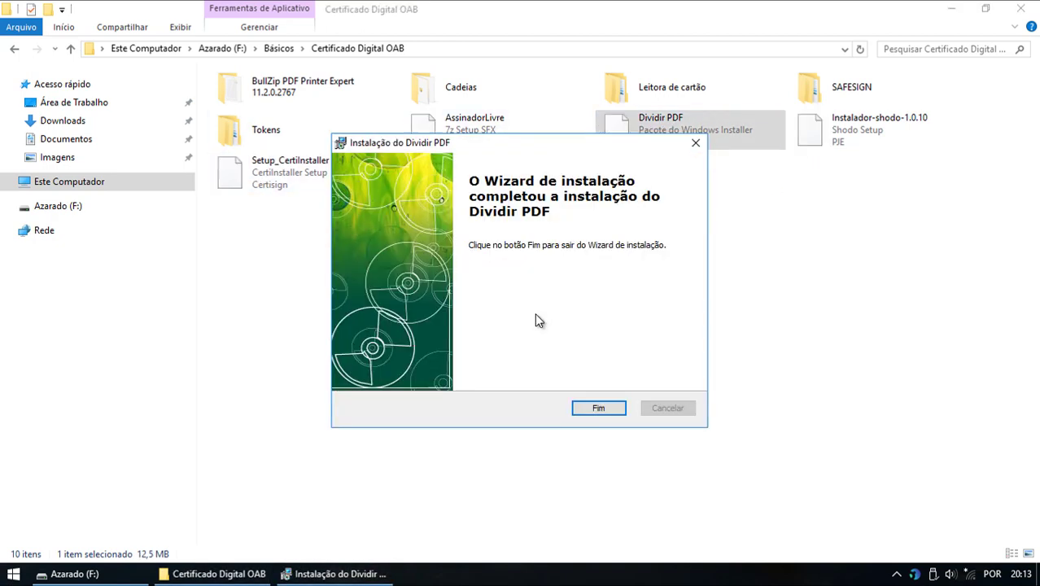
click(596, 408)
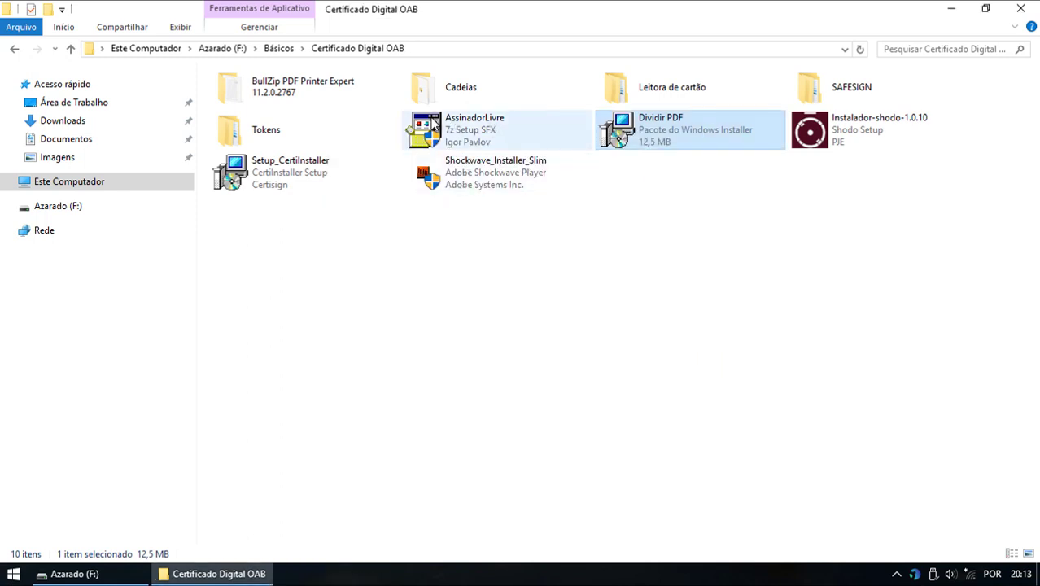
- Install AssinadorLivre for all users (Todos) in the default folder, and decline network discovery for the computer
click(476, 135)
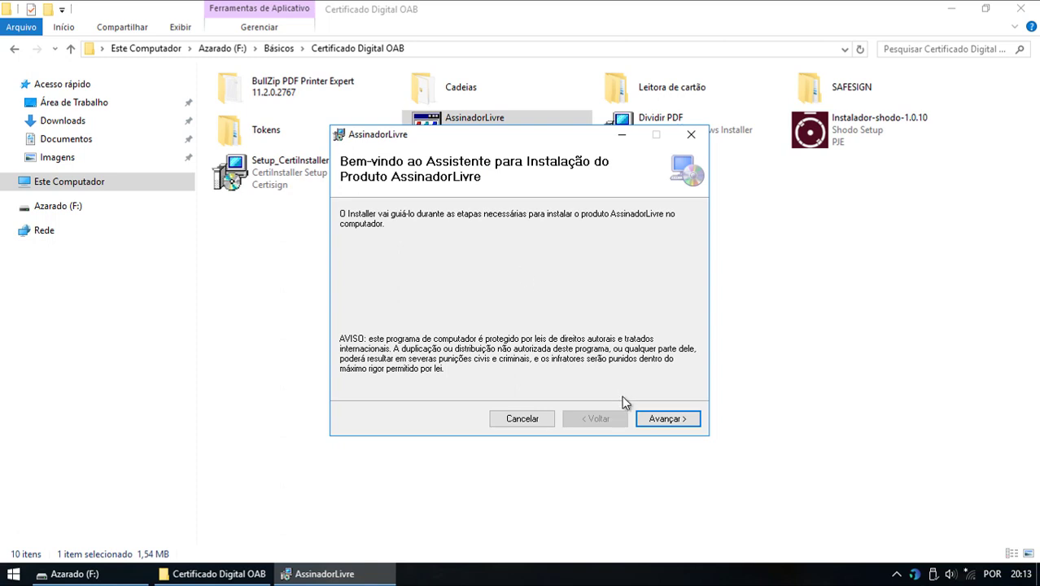
click(661, 419)
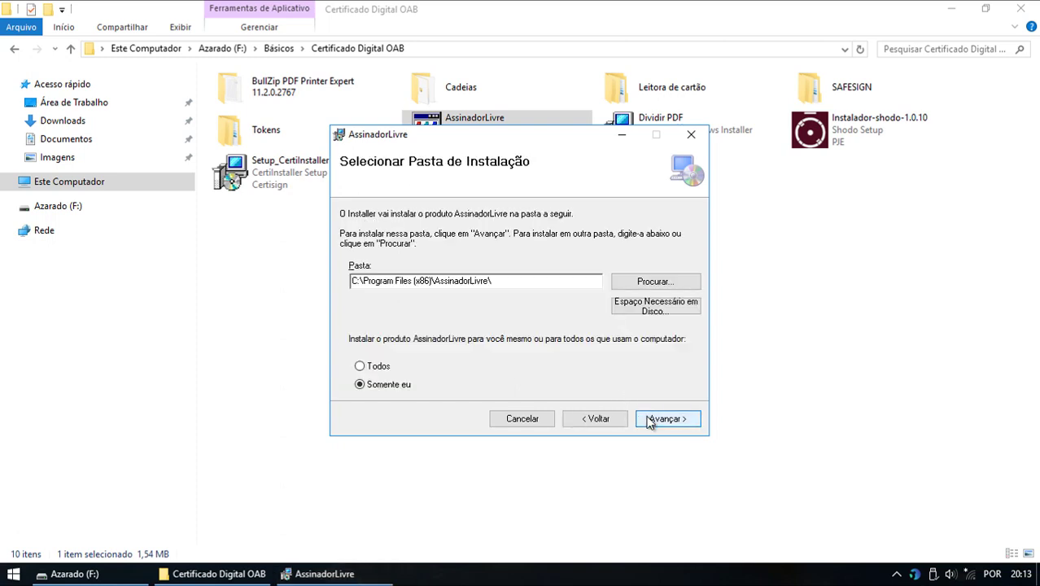
click(367, 365)
click(663, 424)
click(668, 419)
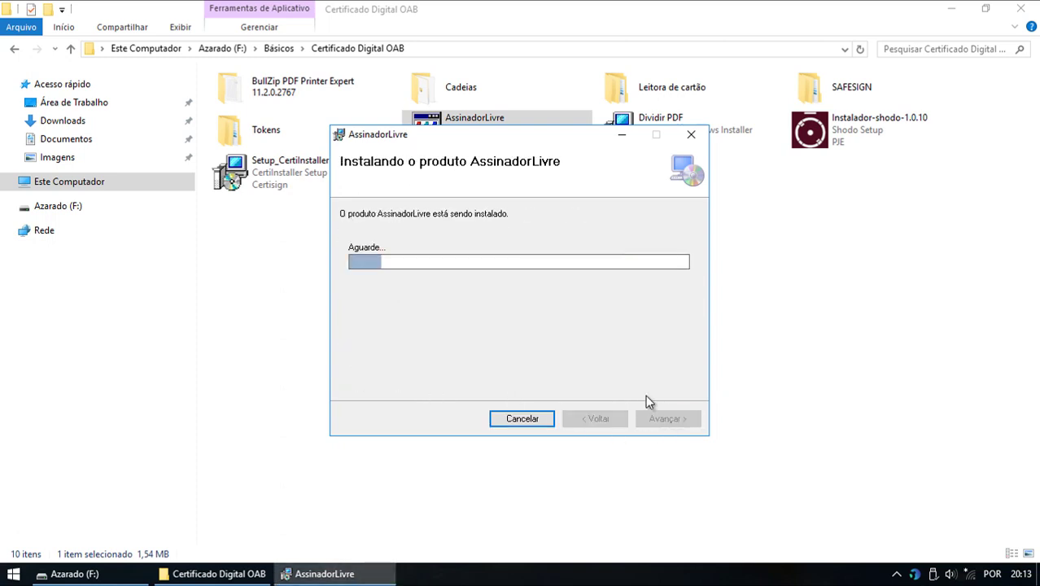
click(667, 418)
click(955, 298)
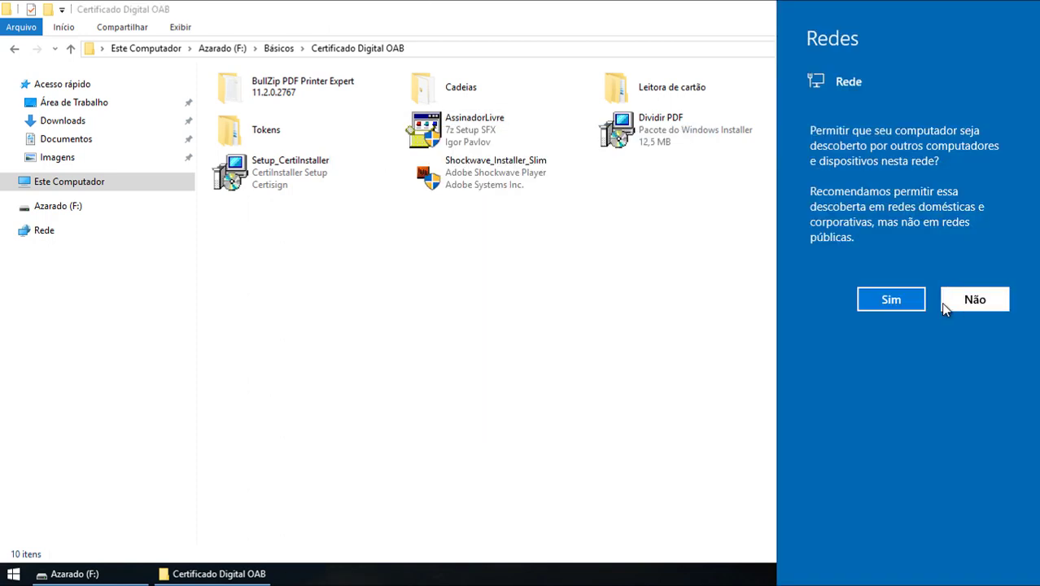
click(455, 142)
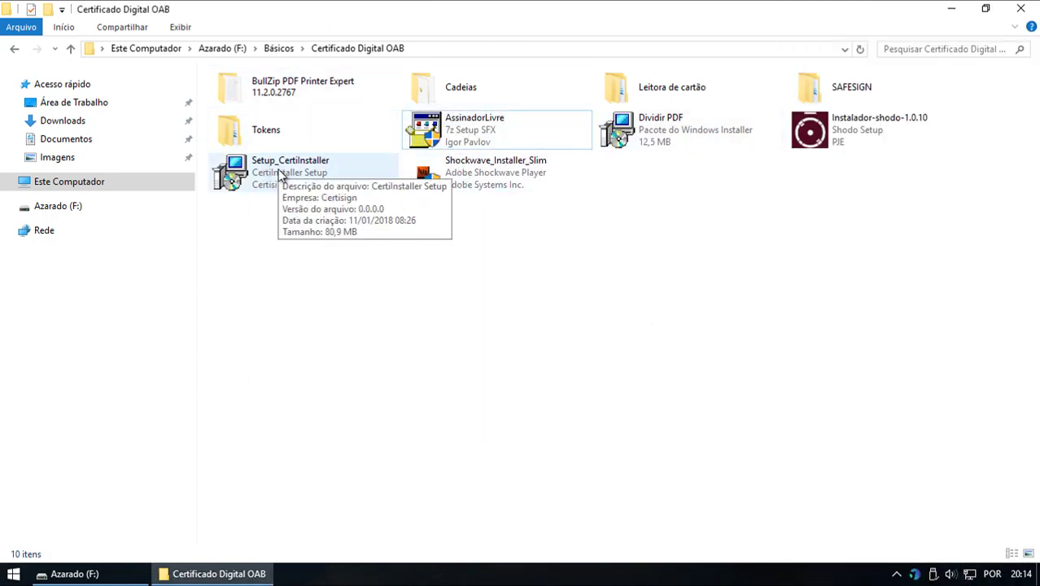
- Install CertiInstaller from Setup_CertiInstaller with a desktop icon, and finish with the program set to run
double_click(280, 175)
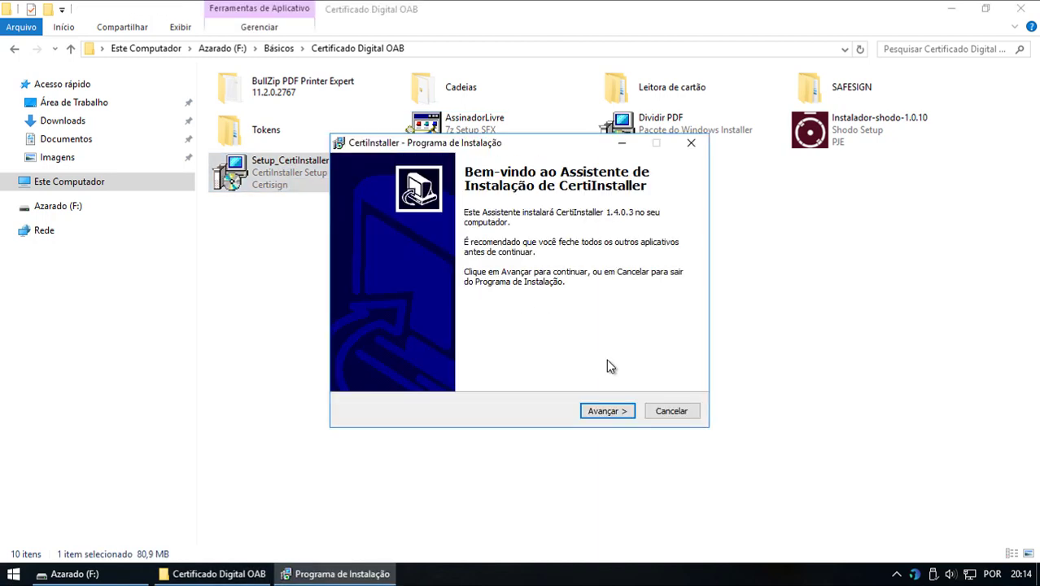
click(609, 412)
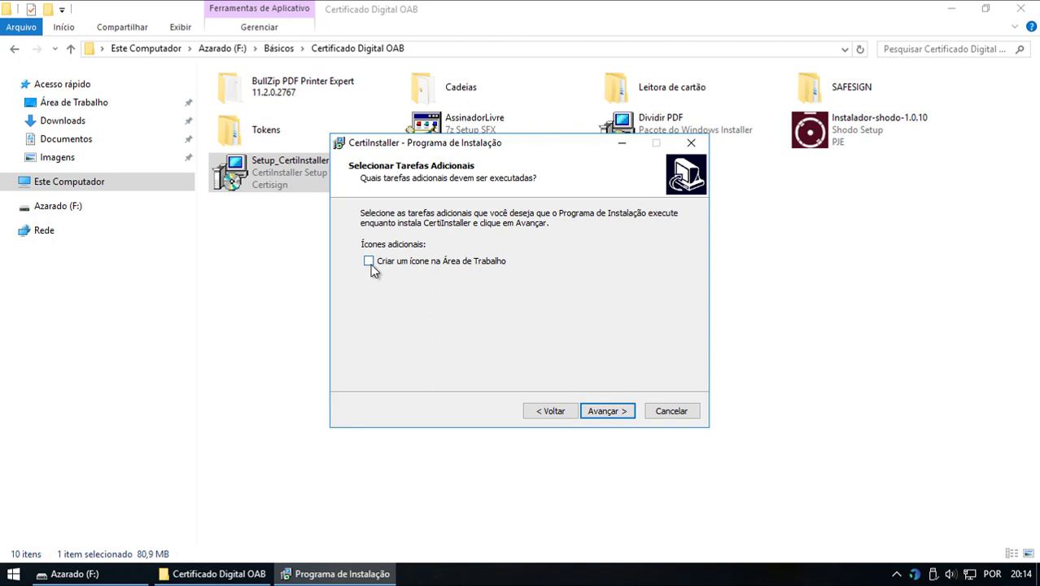
click(368, 262)
click(618, 411)
click(618, 415)
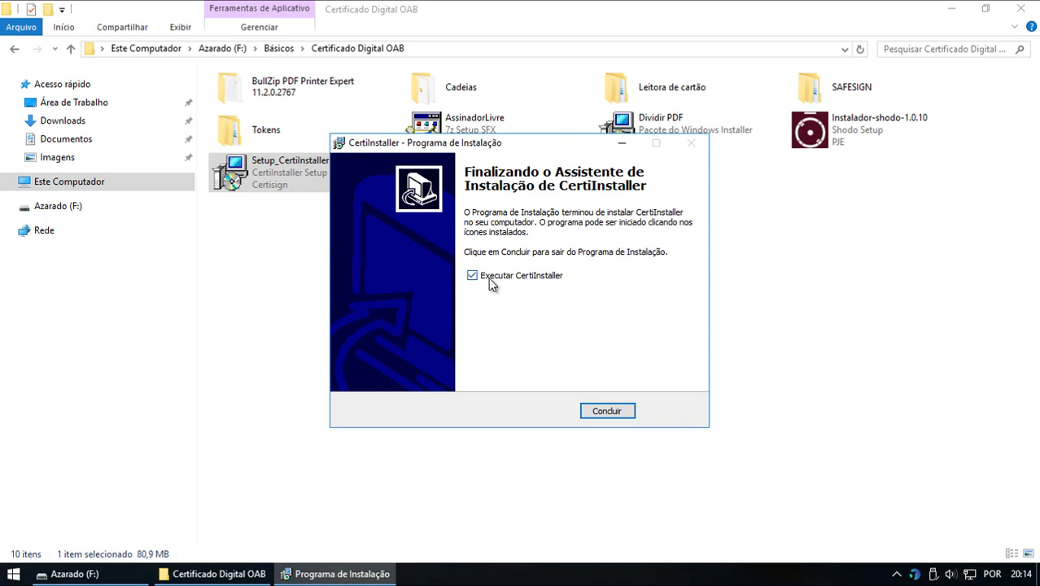
click(614, 409)
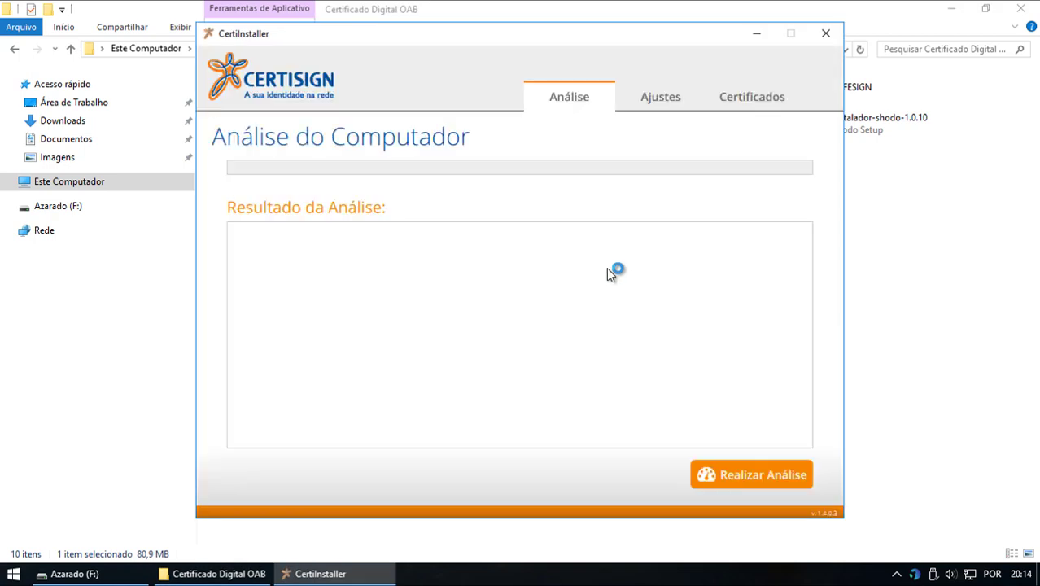
- View the Certificados Digitais list in CertiInstaller and run the computer analysis
click(749, 102)
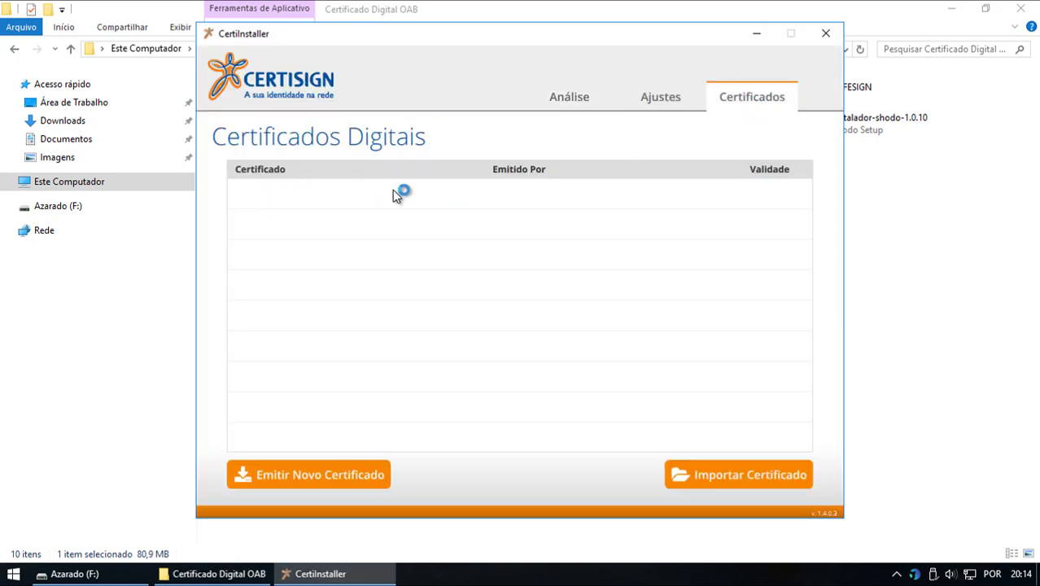
click(580, 99)
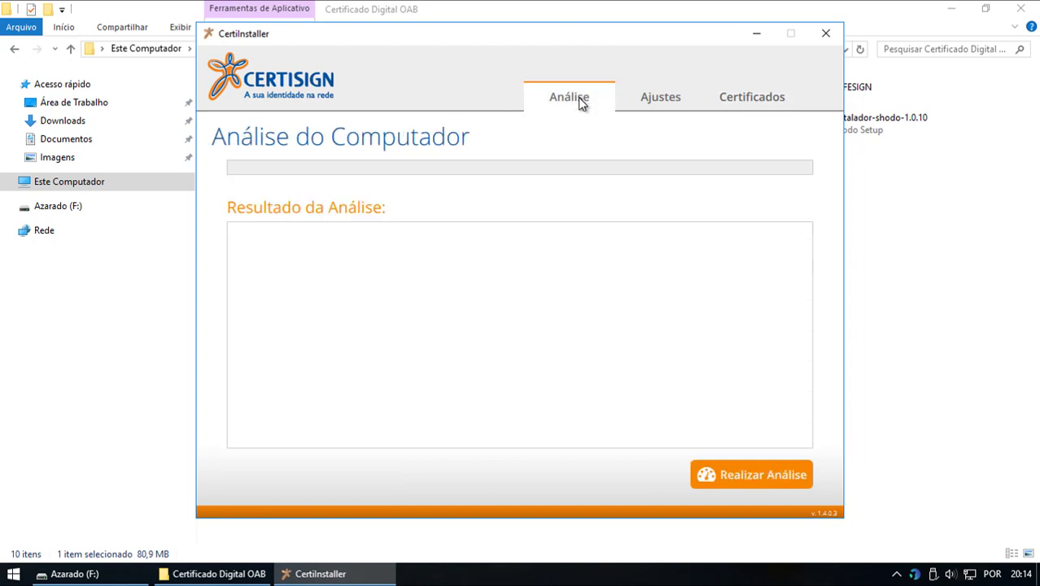
click(760, 476)
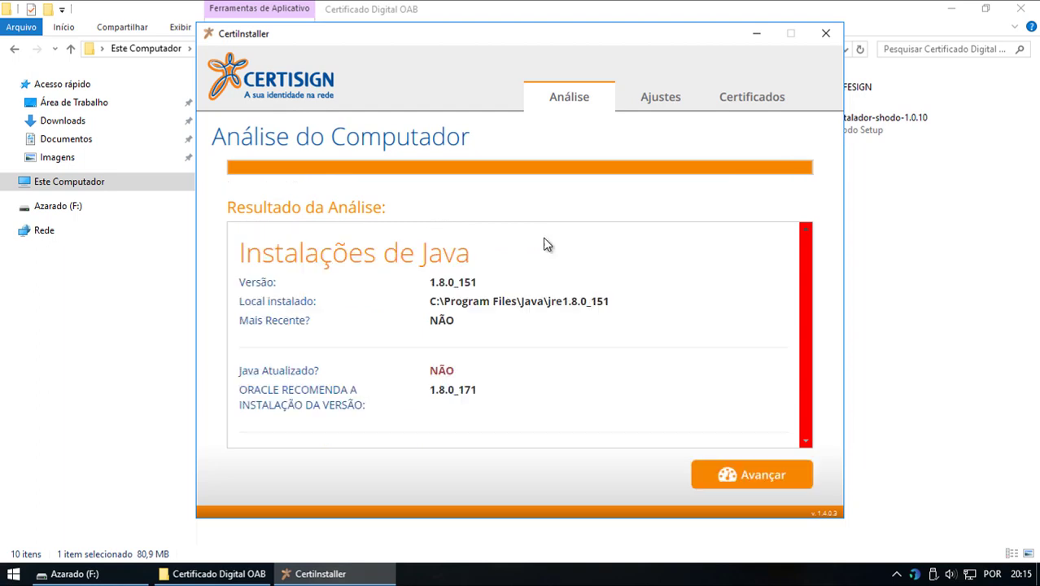
- Agree to the terms, run all the recommended CertiInstaller adjustments, and approve installing each root certificate in the security warnings
click(753, 473)
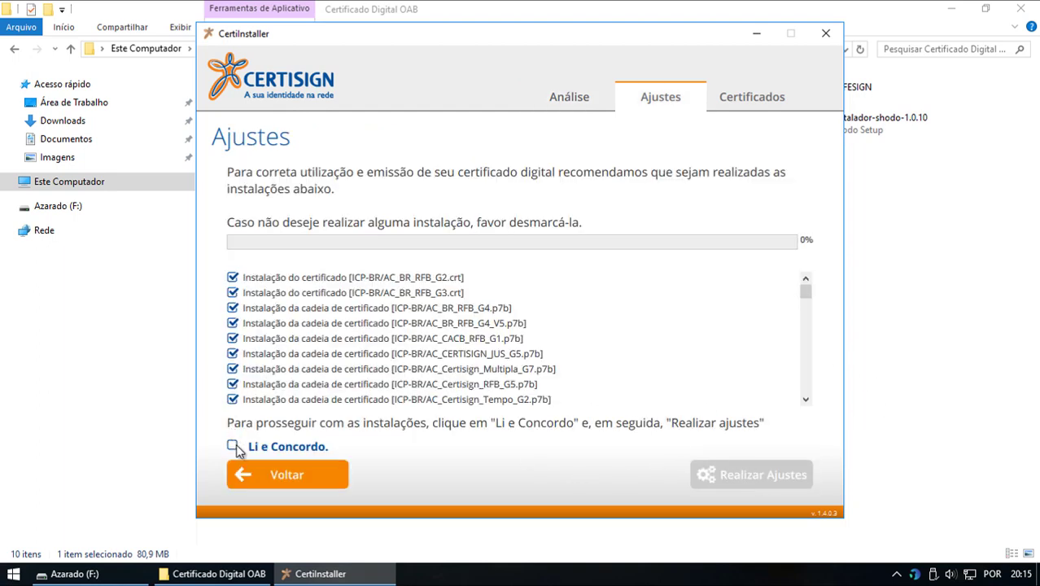
click(234, 447)
click(749, 474)
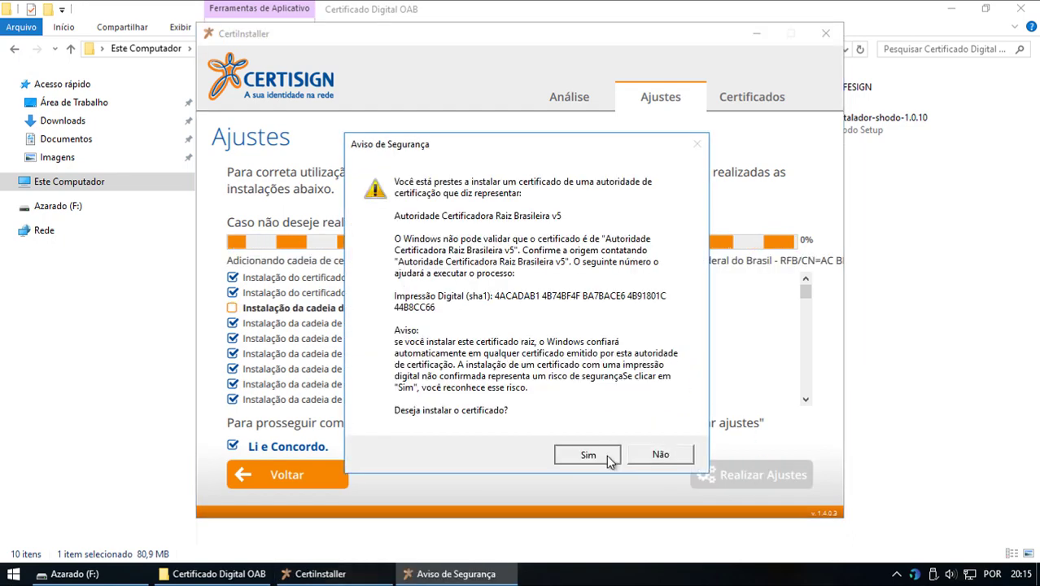
click(604, 455)
click(601, 454)
click(599, 454)
click(592, 456)
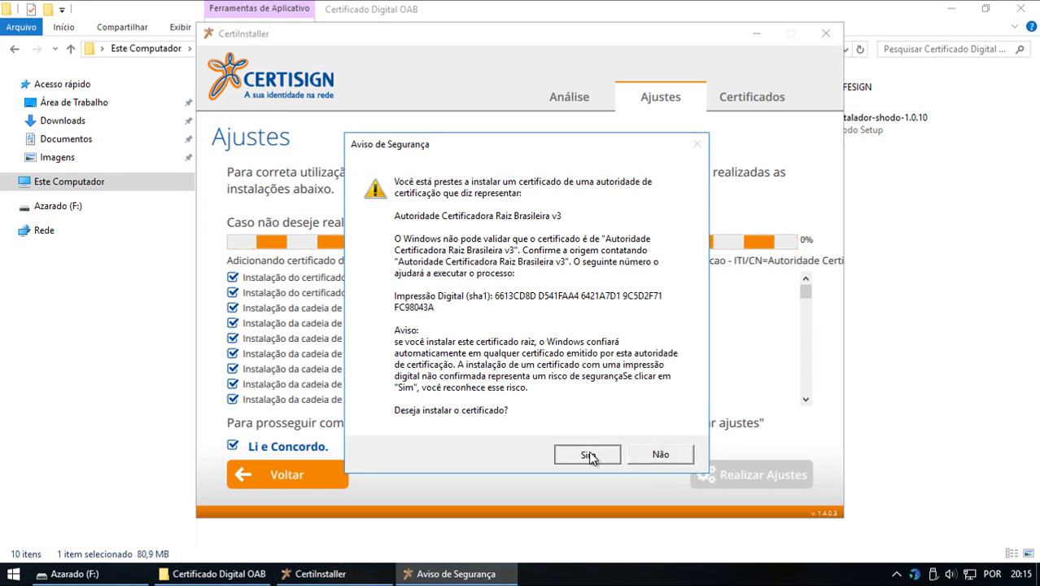
click(590, 456)
click(589, 454)
click(588, 452)
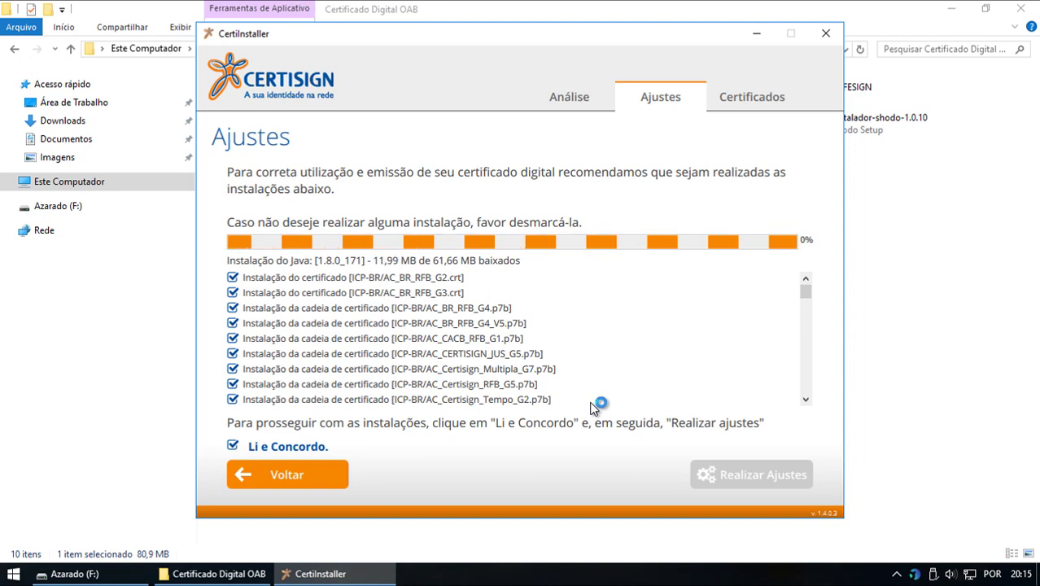
- Install SafeSign in Firefox 59.0.2 (x86 pt-BR) and close the Firefox installer
click(465, 573)
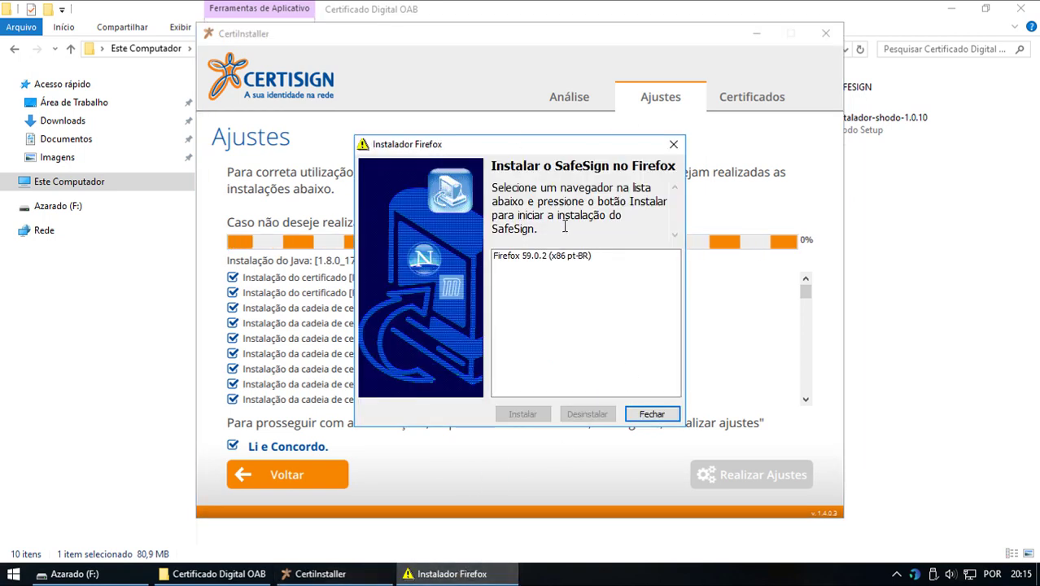
click(553, 262)
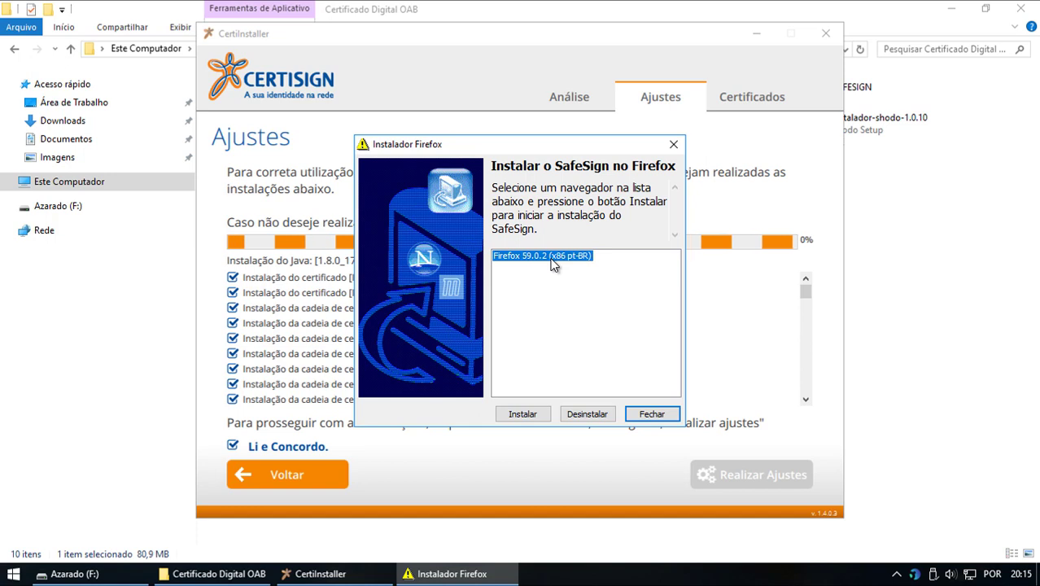
click(519, 417)
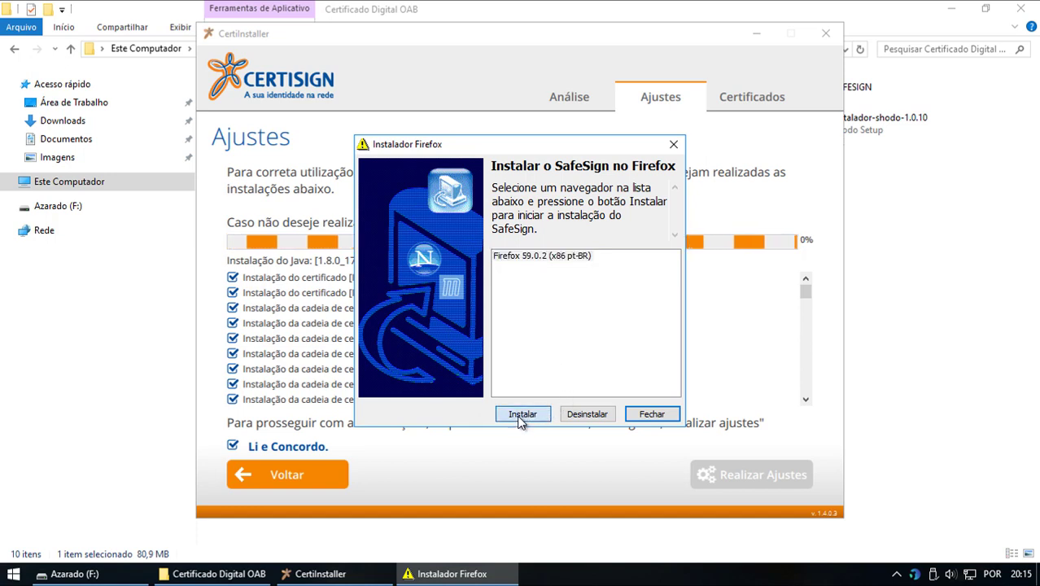
click(519, 417)
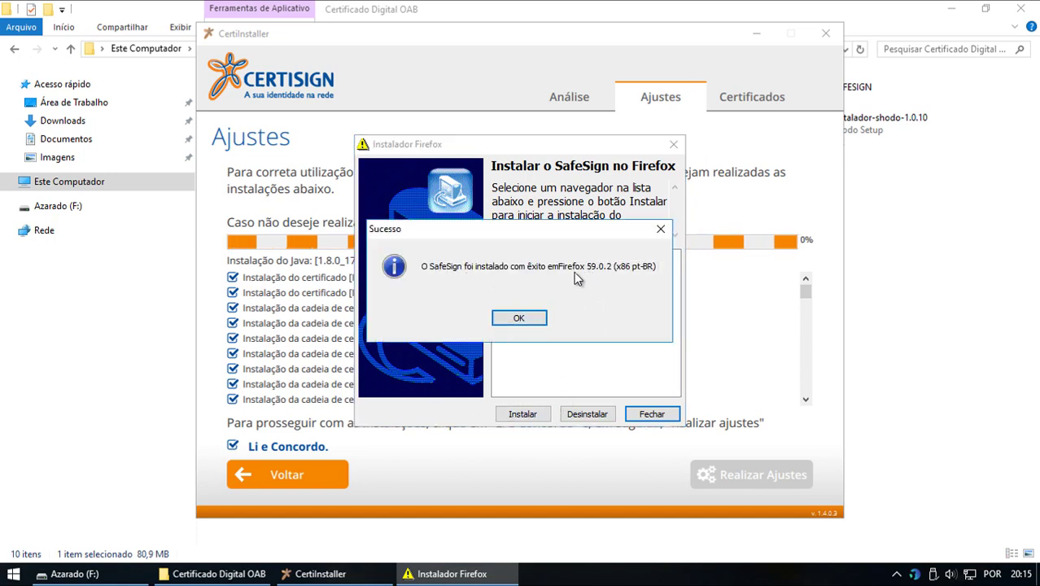
click(533, 320)
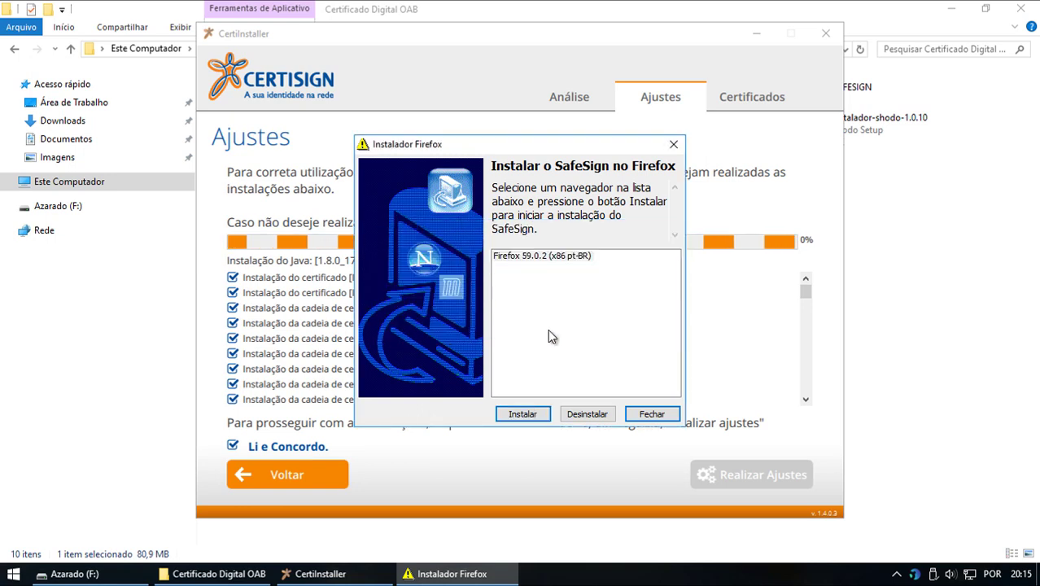
click(651, 414)
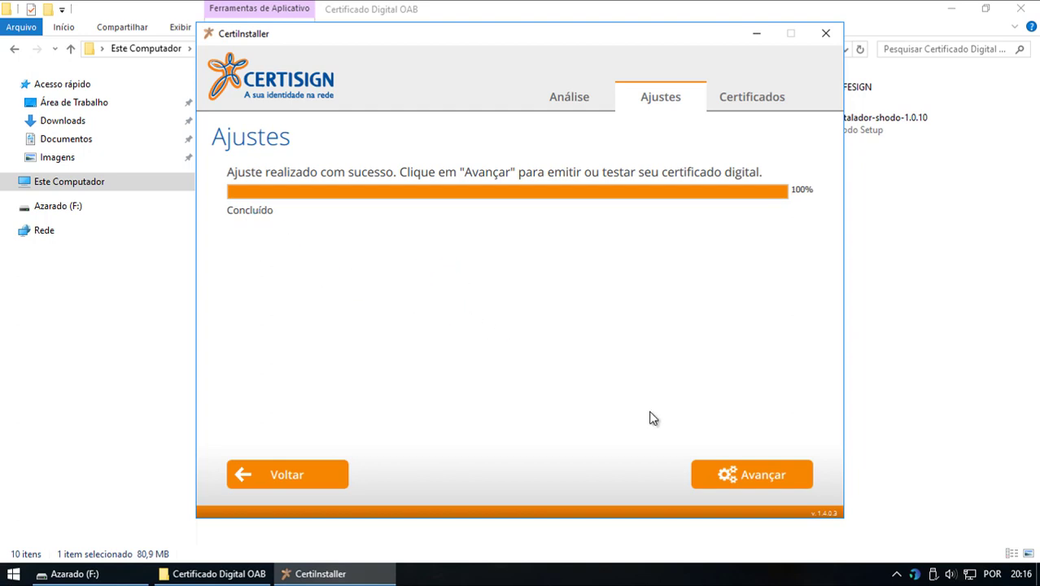
- Finish the adjustments, reopen CertiInstaller from the desktop, check its certificate list, and run the computer analysis again
click(752, 477)
click(949, 8)
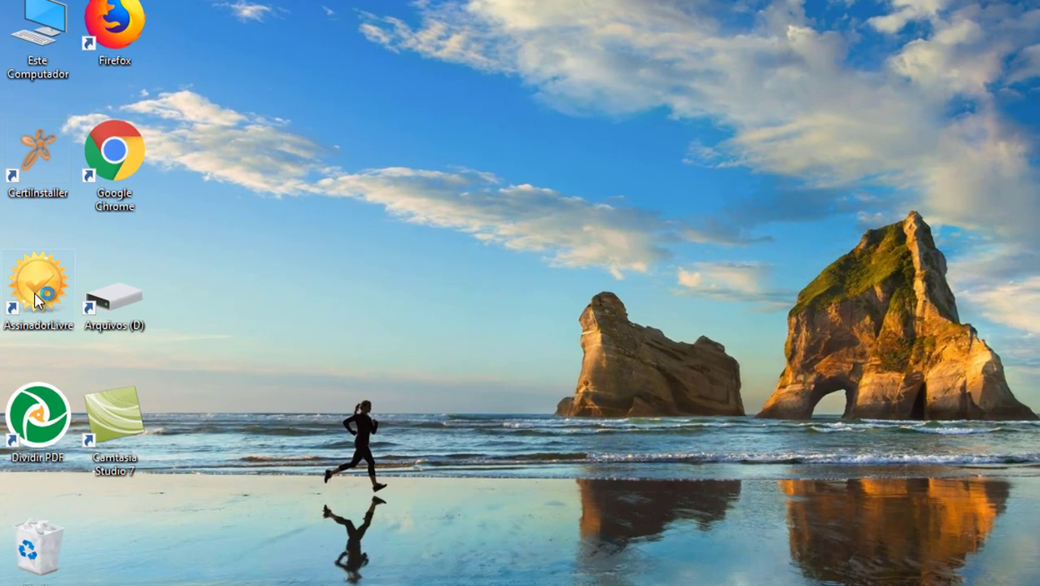
double_click(32, 145)
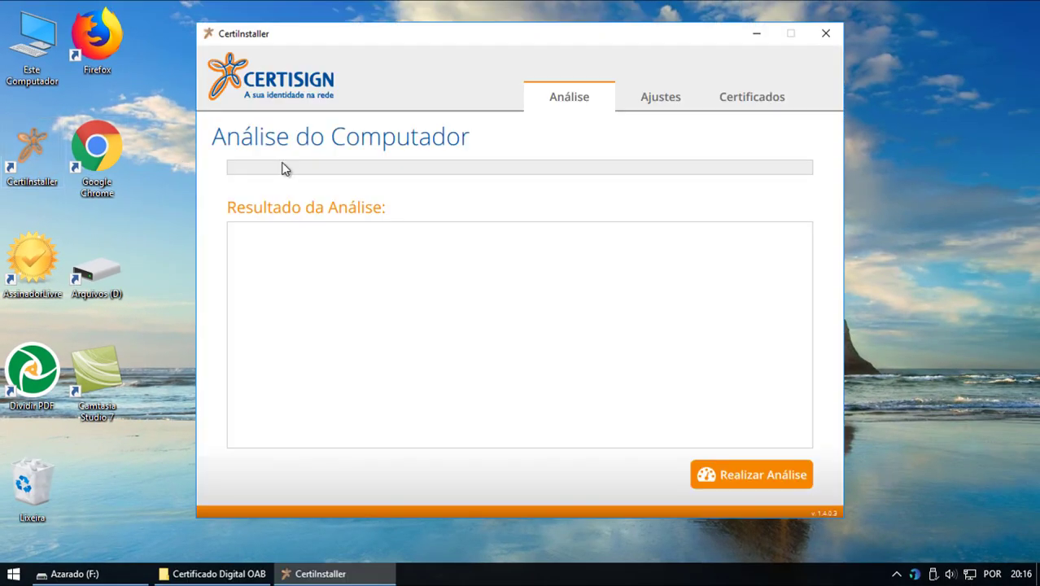
click(734, 97)
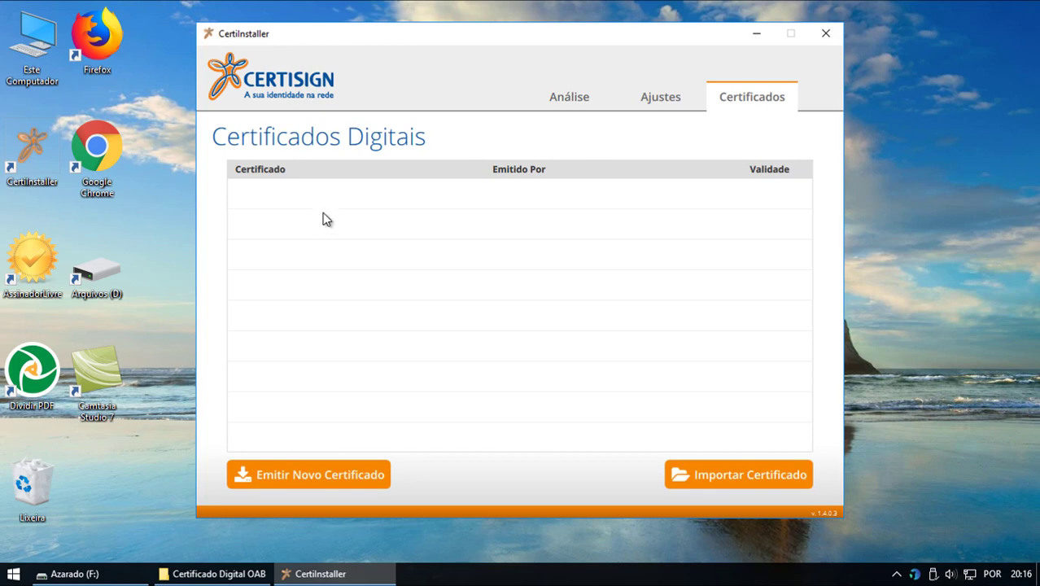
click(562, 97)
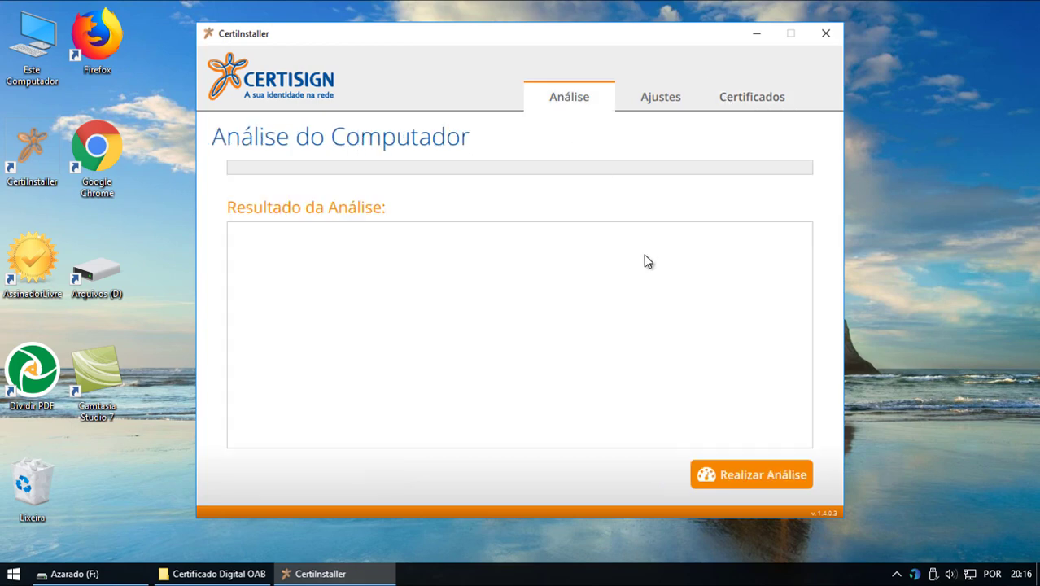
click(737, 475)
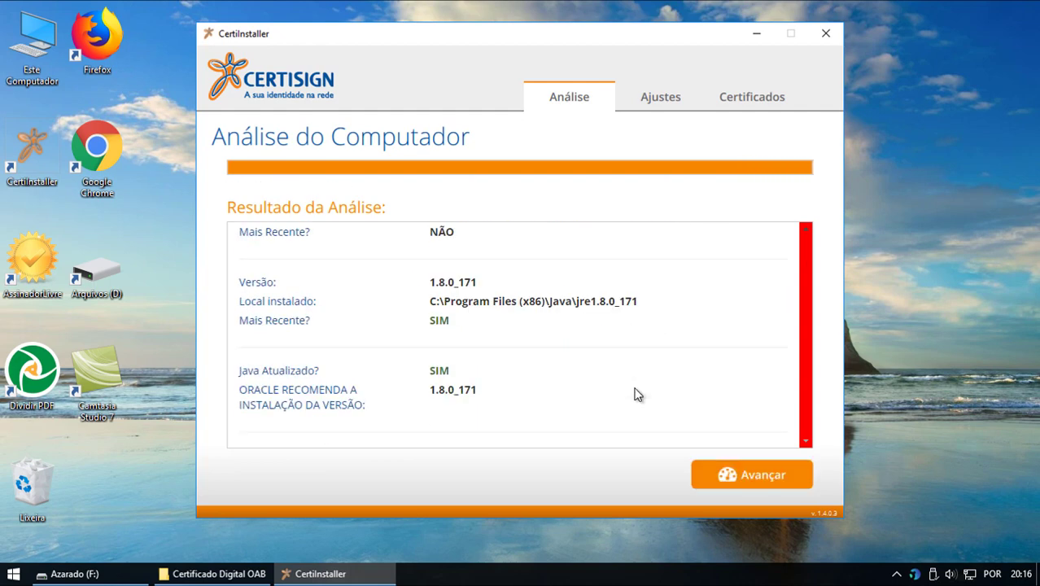
- Continue to Ajustes, agree to the terms, and perform the adjustments again
click(768, 484)
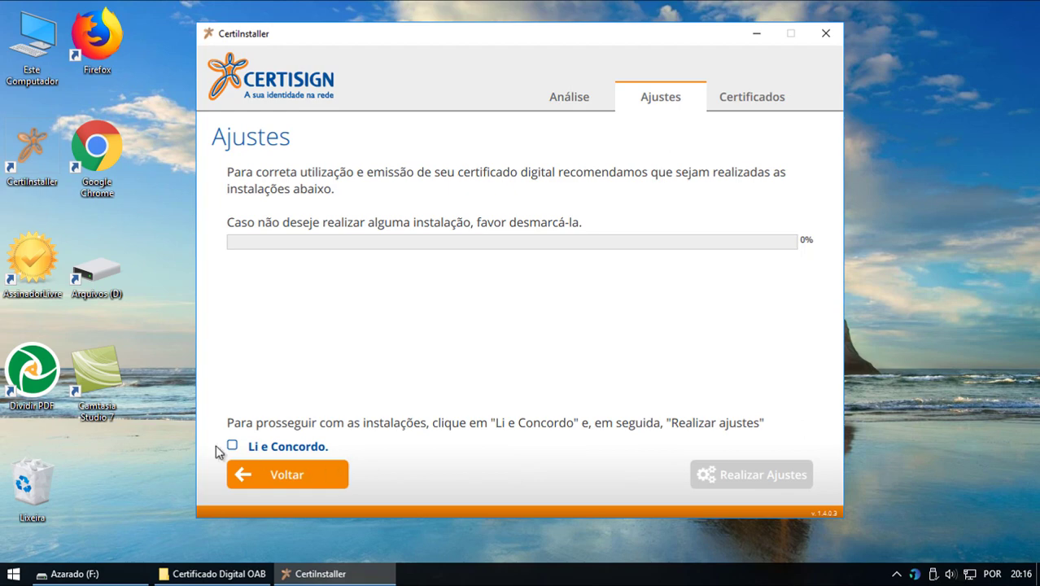
click(232, 447)
click(779, 476)
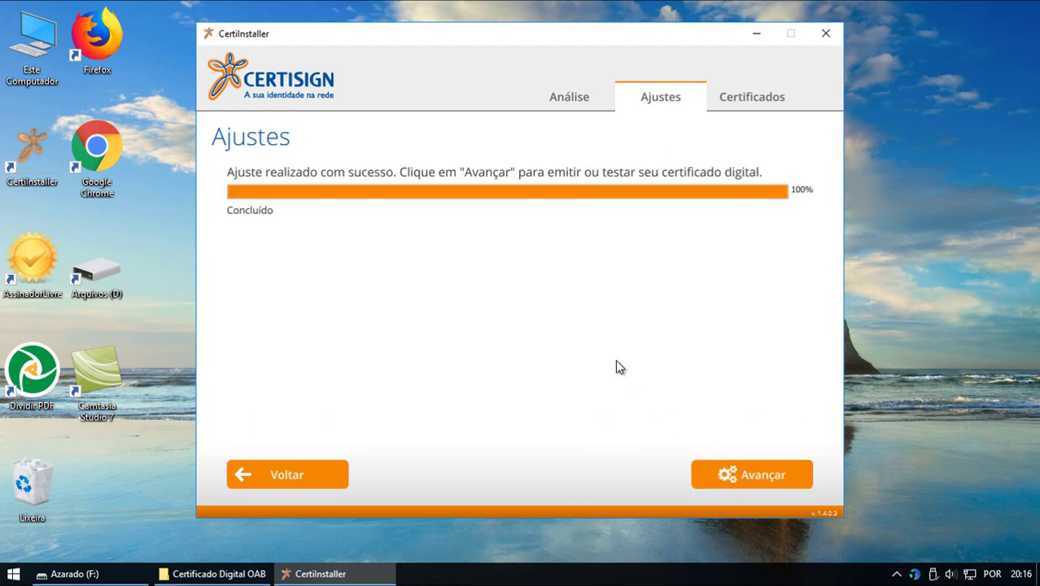
- Check the CertiInstaller certificate list and the smart card readers in Device Manager, and close Device Manager
click(753, 478)
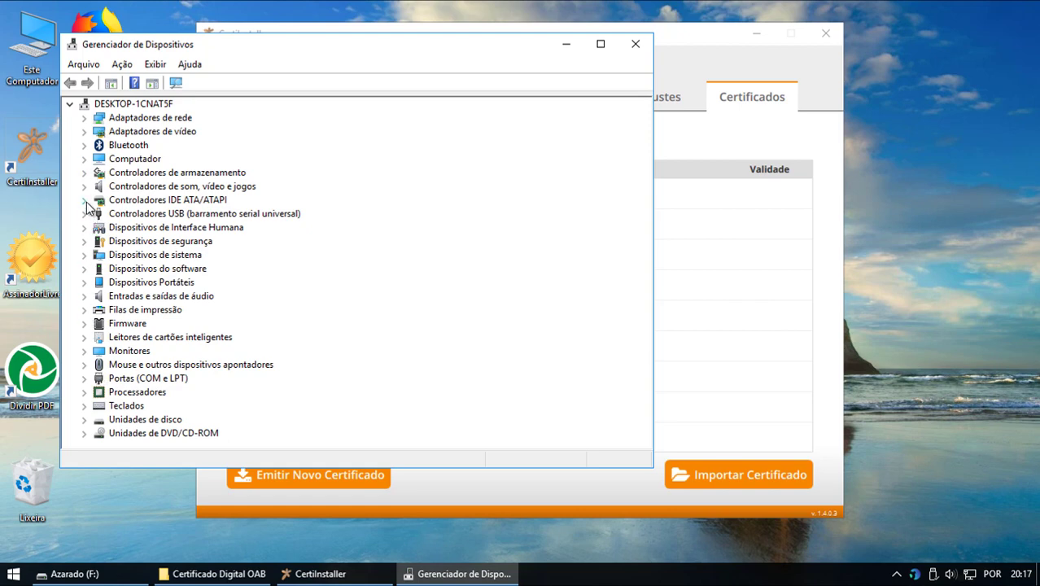
double_click(207, 337)
click(634, 44)
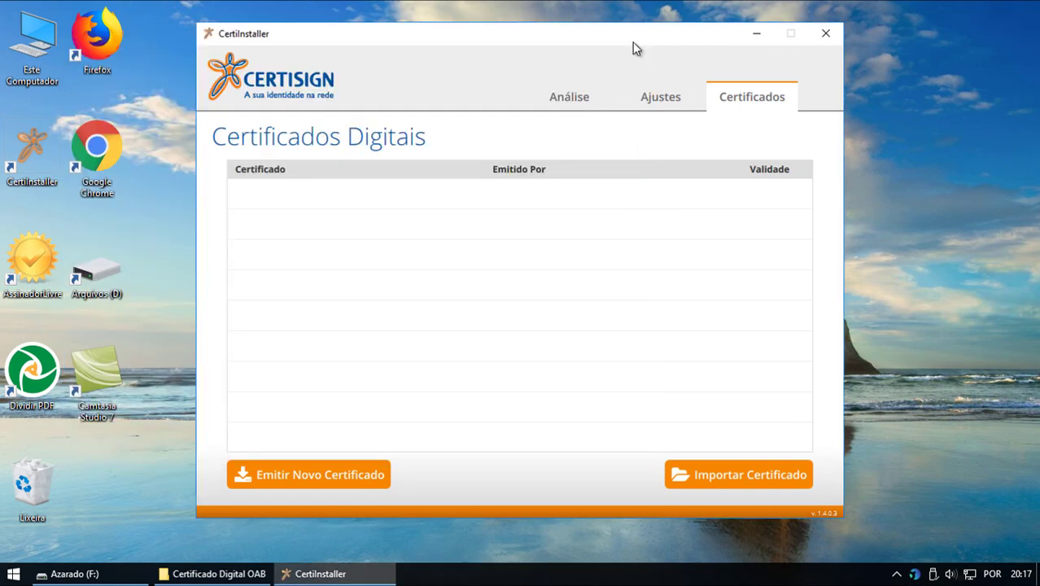
- Repeat the computer analysis in CertiInstaller with the card reader checked, agree to the terms, and perform the adjustments
click(573, 97)
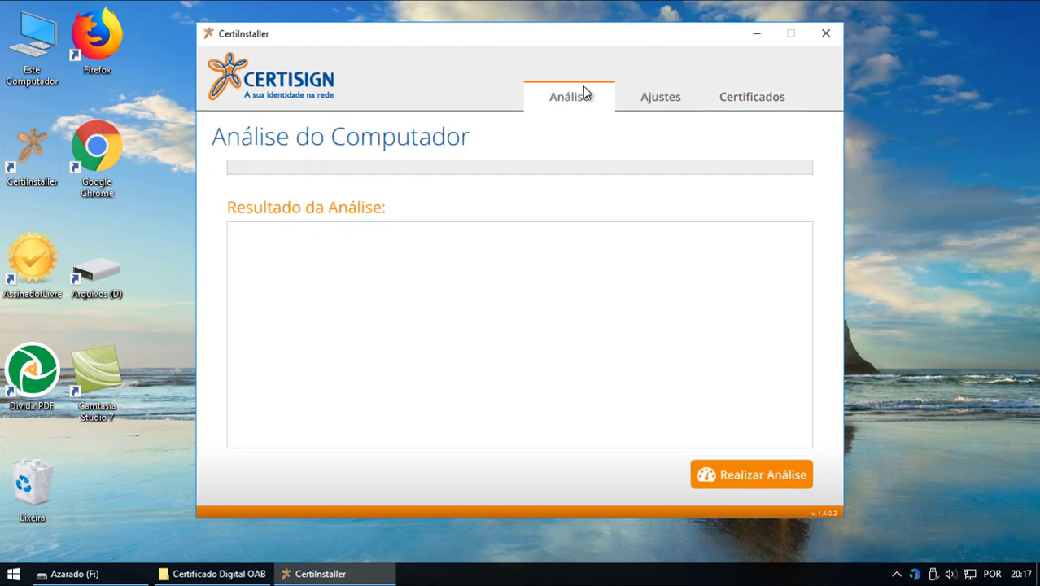
click(733, 481)
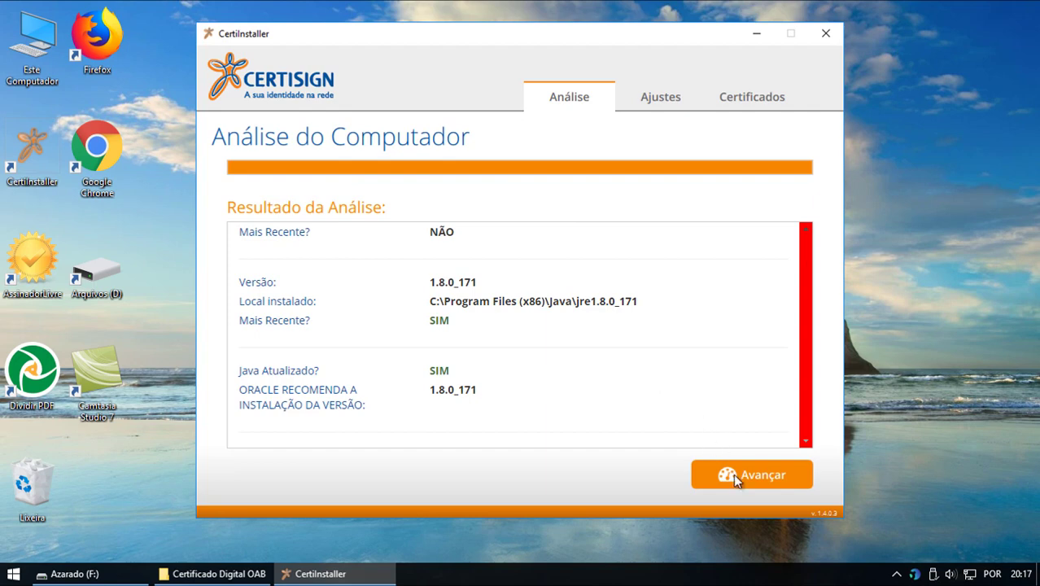
click(735, 476)
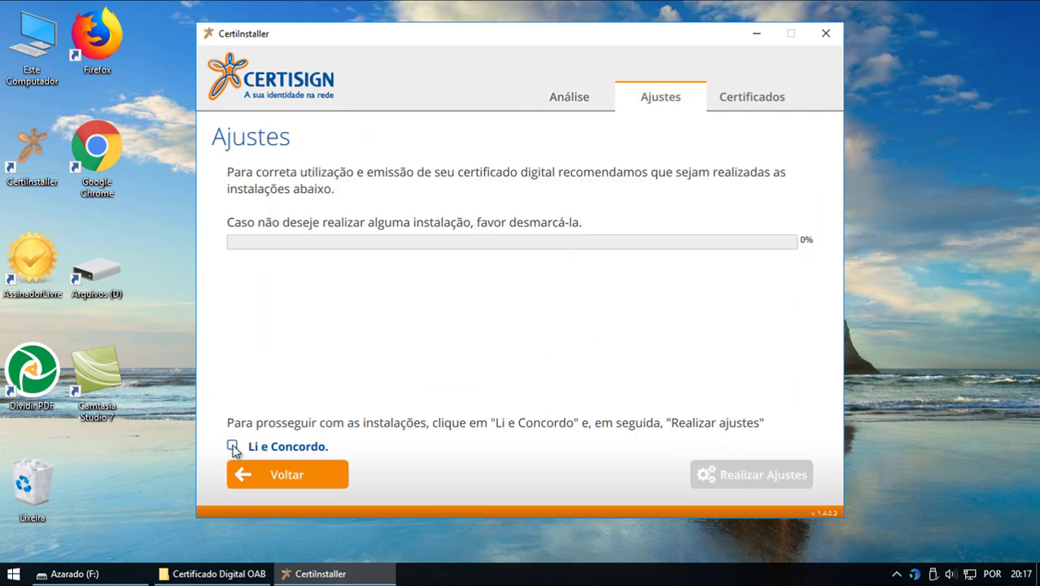
click(233, 448)
click(742, 478)
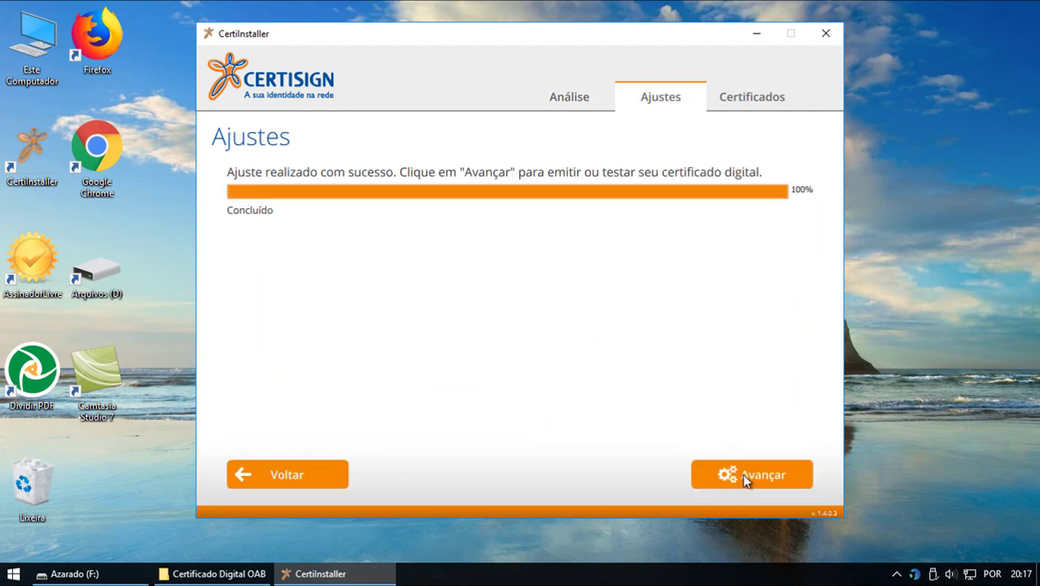
- Go to the digital certificates, expand the listed certificate's options, and close CertiInstaller
click(731, 472)
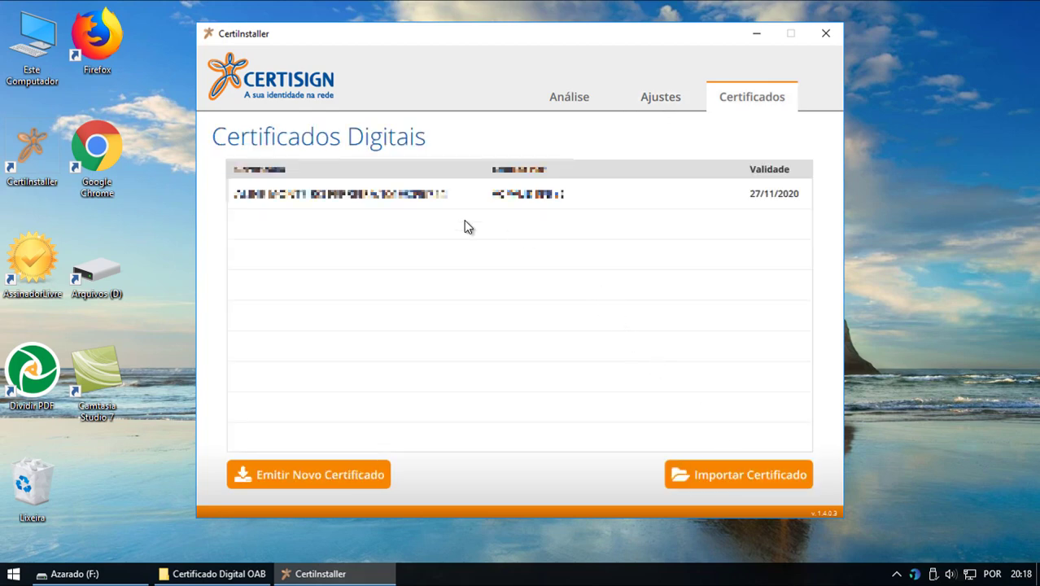
click(518, 195)
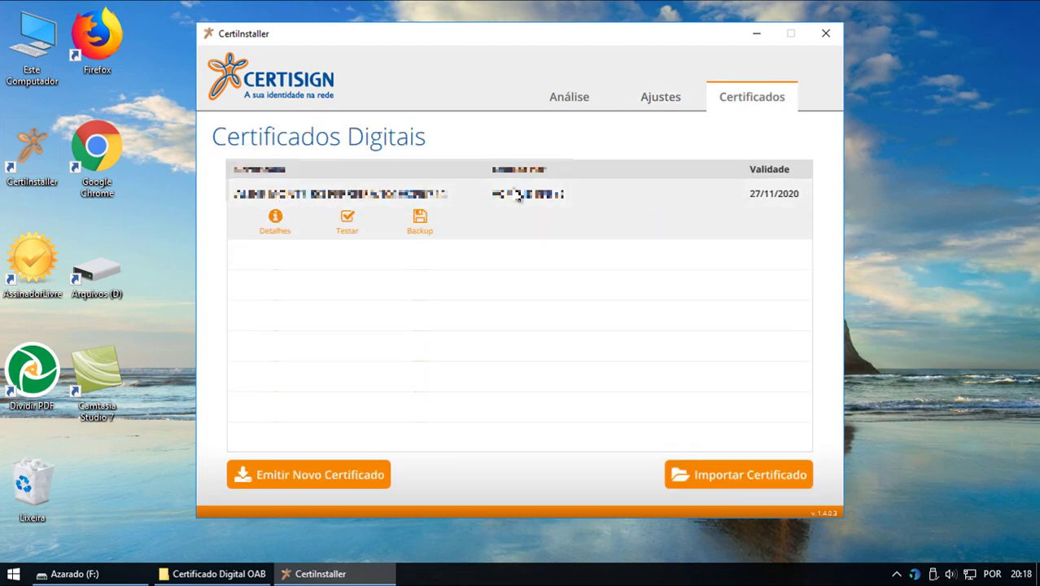
click(825, 33)
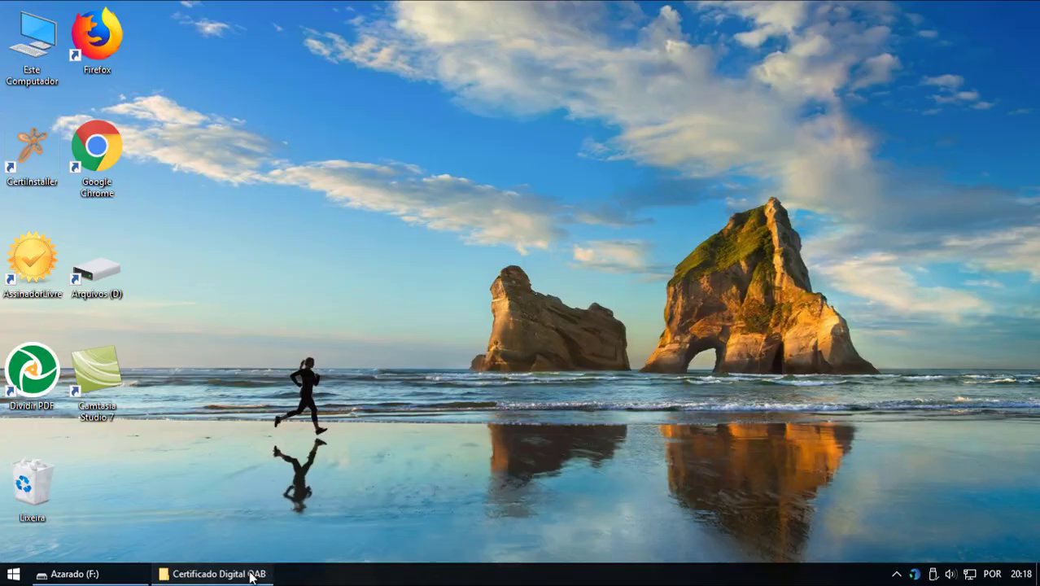
- Run the Bullzip PDF Printer setup as administrator from the BullZip folder inside Certificado Digital OAB
click(213, 574)
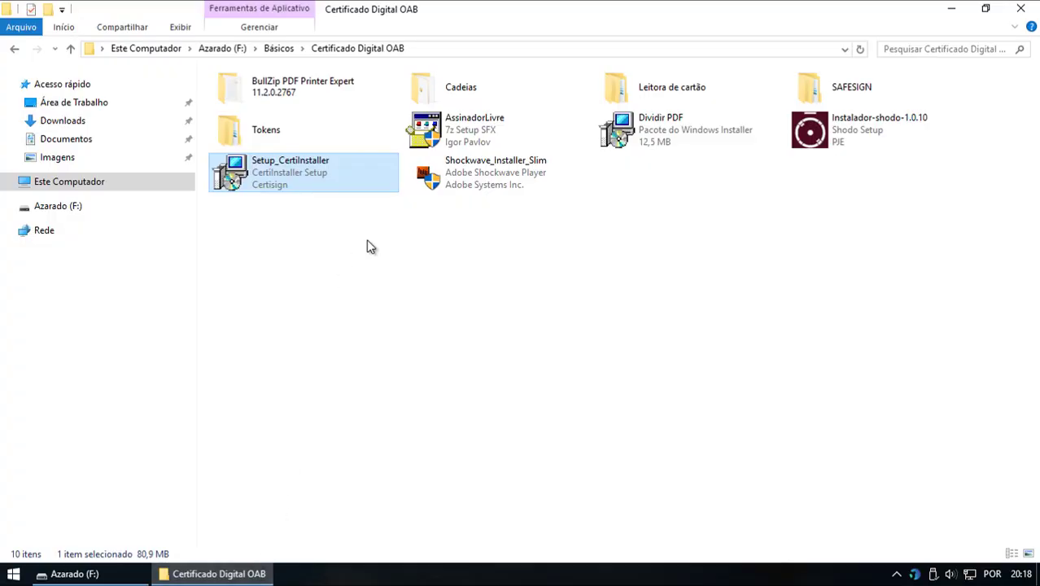
click(285, 91)
click(340, 85)
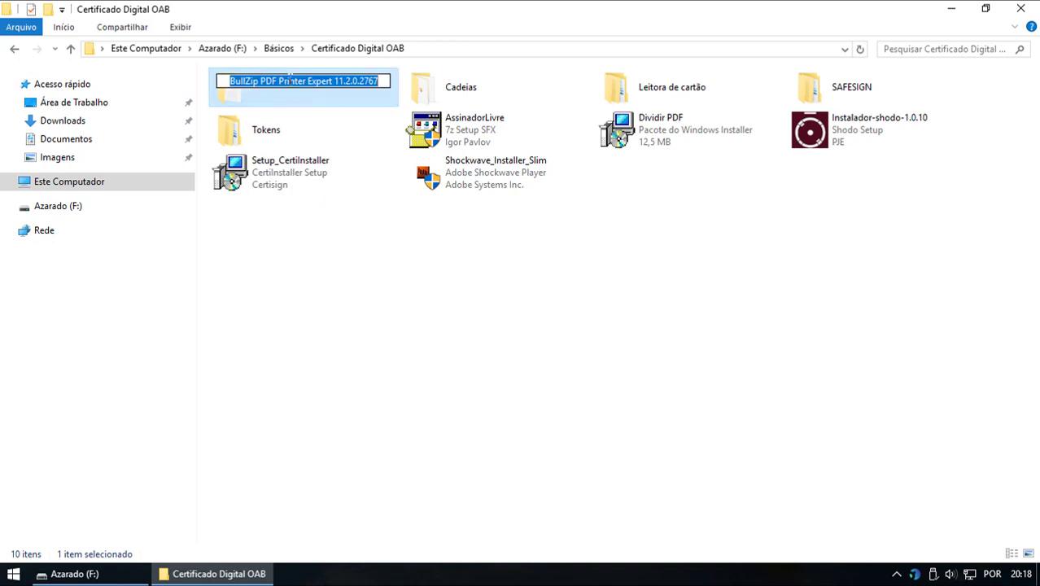
key(Escape)
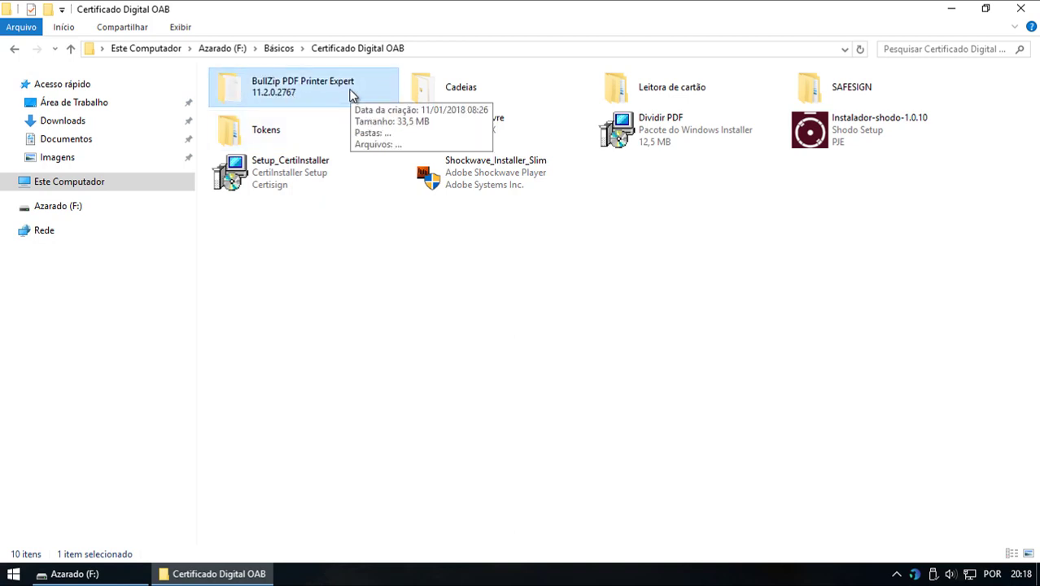
double_click(351, 95)
right_click(270, 101)
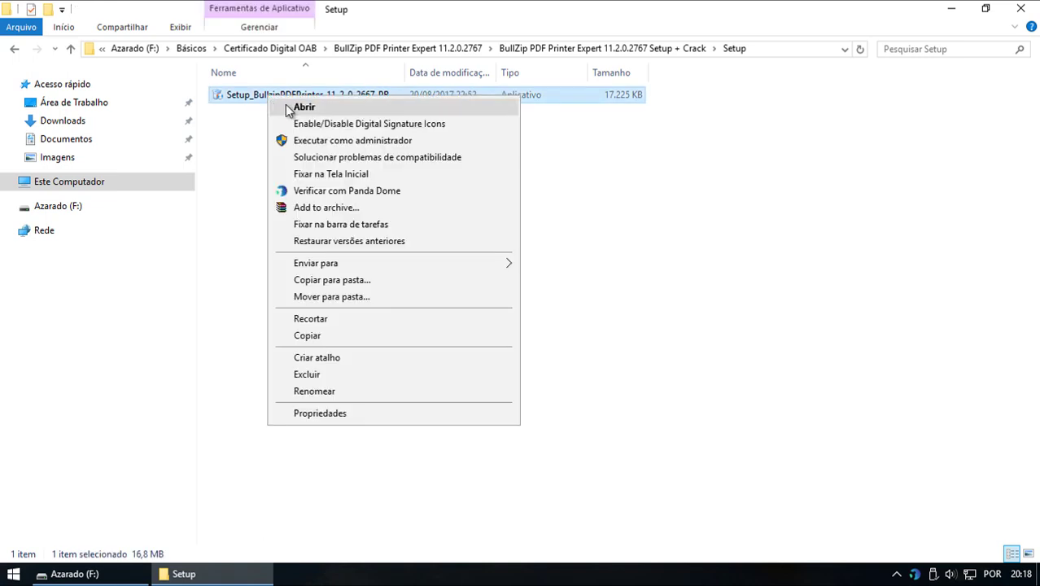
click(321, 142)
- Accept the Bullzip PDF Printer license, keep the Start menu folder and all three dependencies, and complete the installation
click(401, 367)
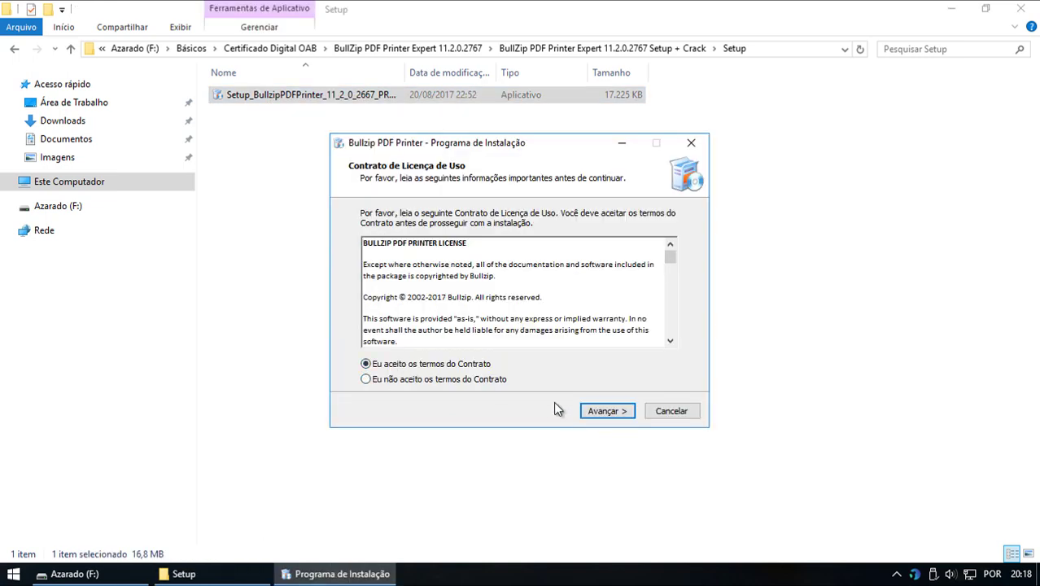
click(609, 411)
click(605, 413)
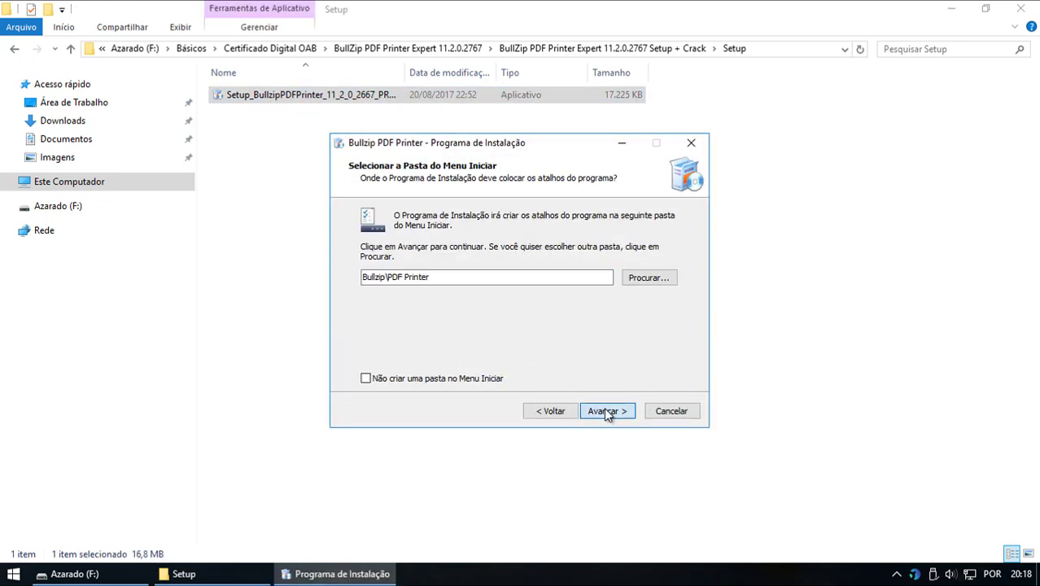
click(607, 413)
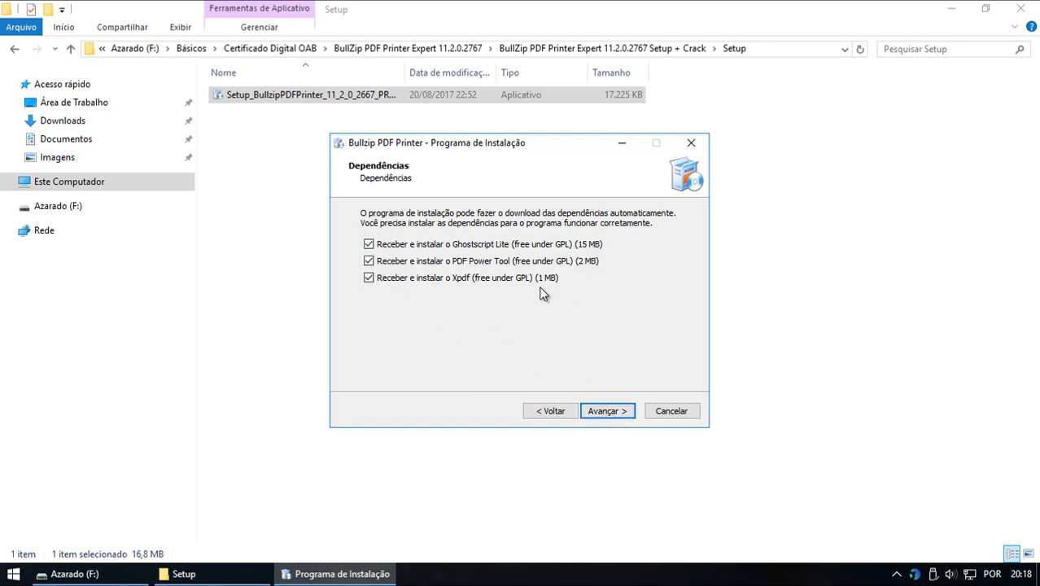
click(610, 412)
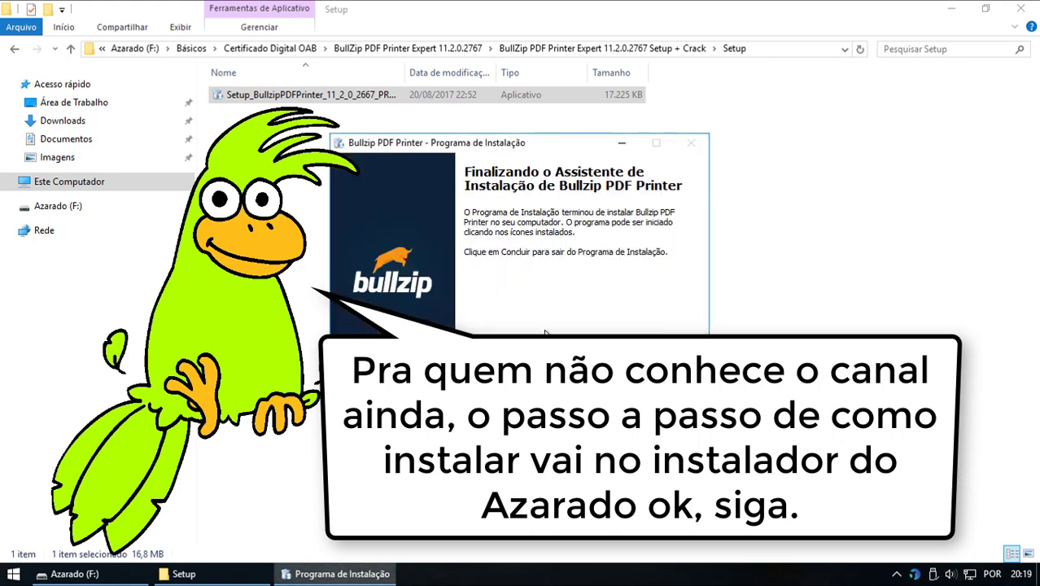
click(607, 413)
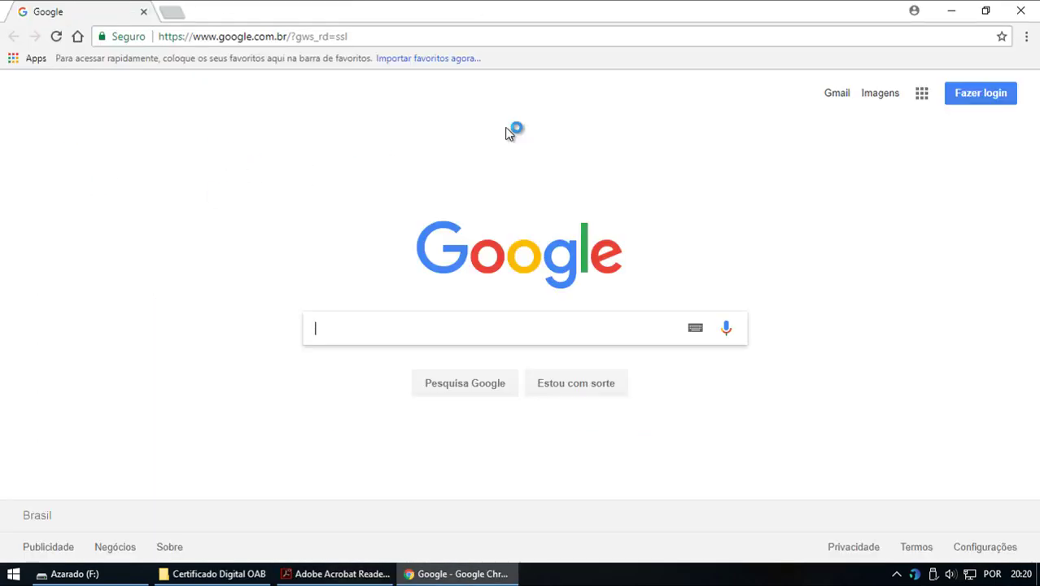
- Print the Google home page from Chrome with Bullzip PDF Printer as the destination
click(1029, 39)
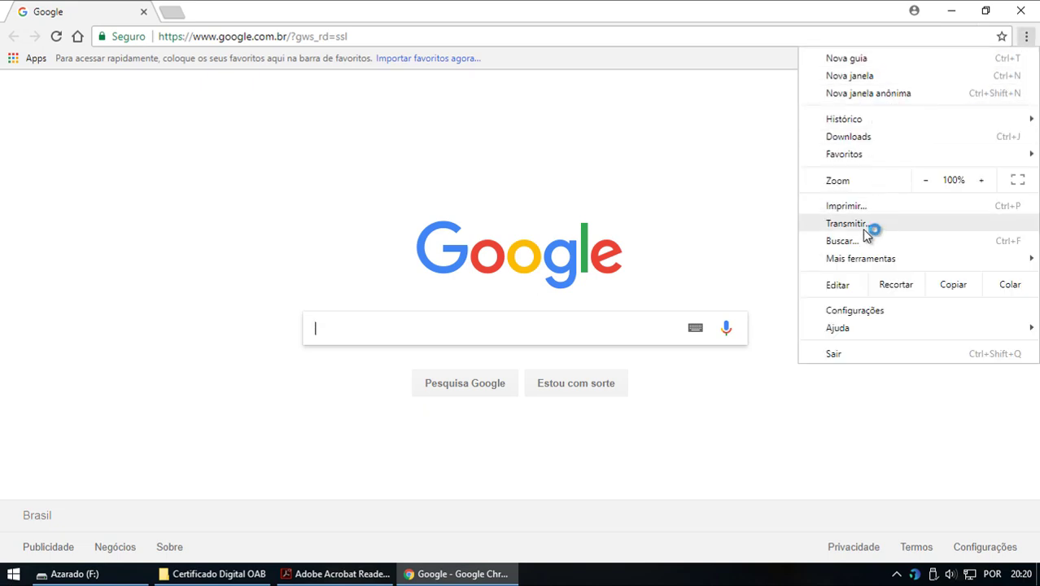
click(850, 209)
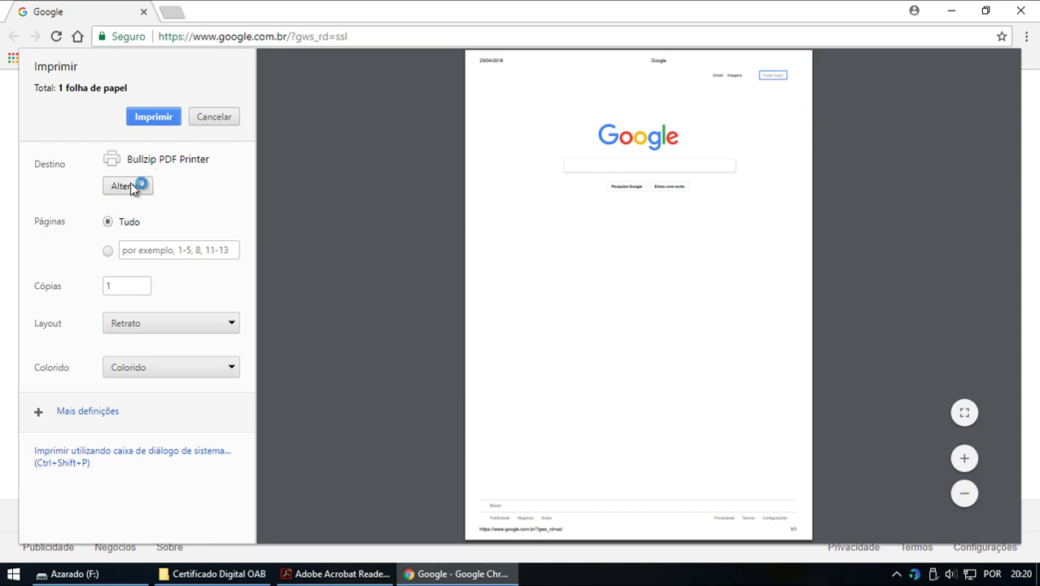
click(128, 187)
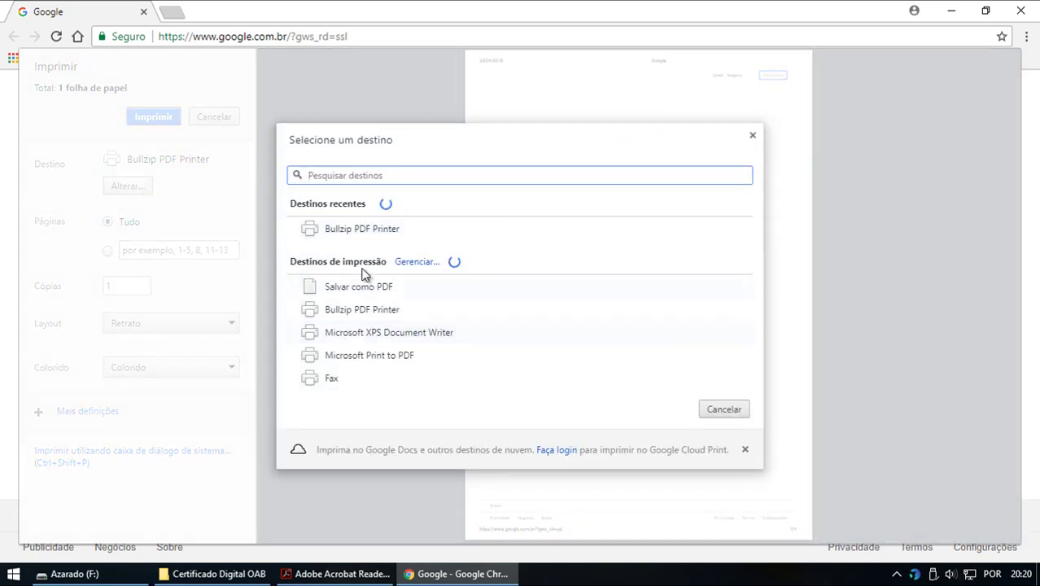
click(362, 309)
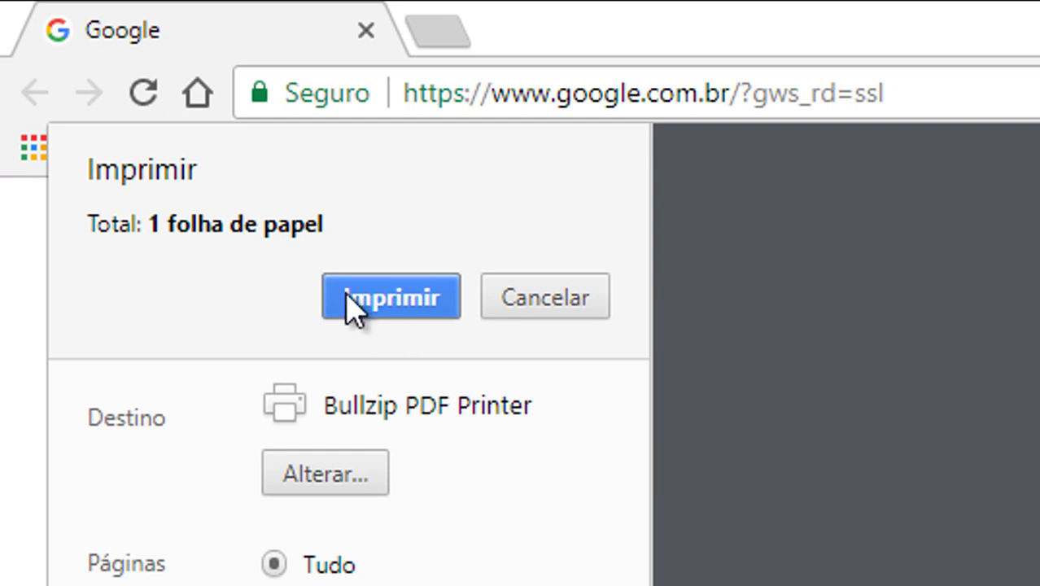
click(351, 308)
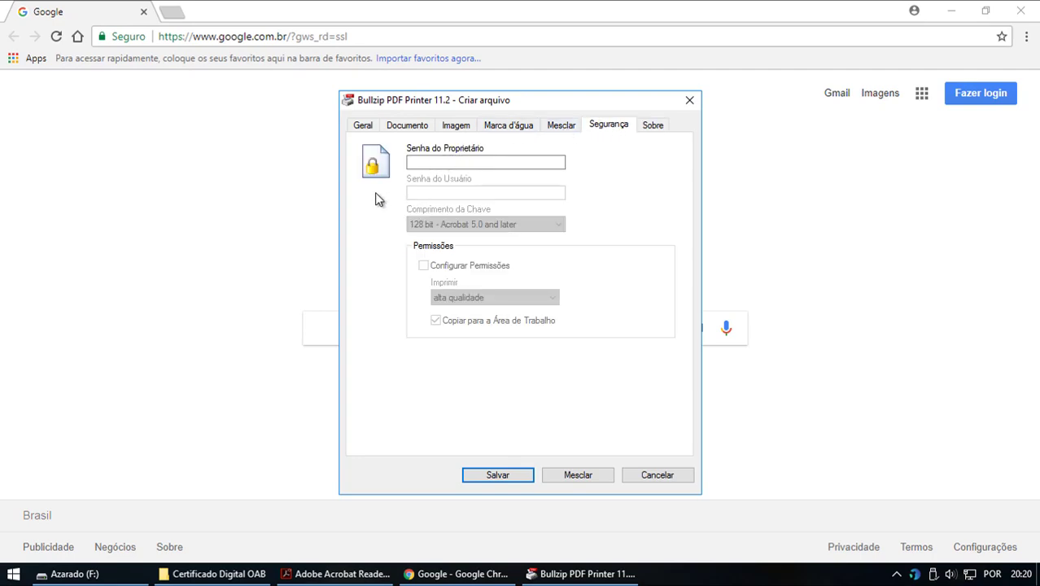
- Review the merge, watermark, image and document settings for the new PDF, and save it as Google.pdf in D:\Documentos
click(557, 126)
click(505, 126)
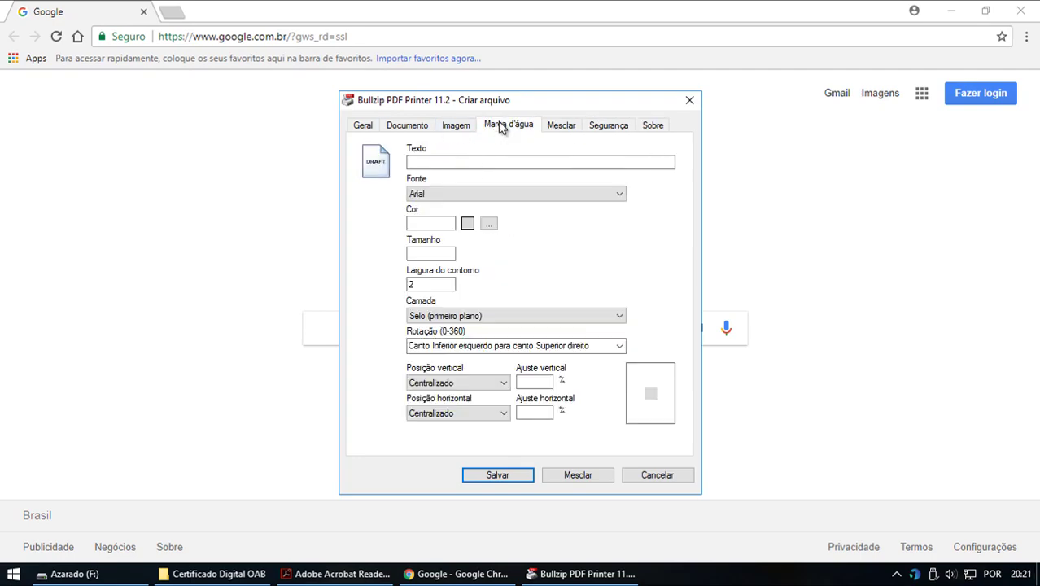
click(450, 127)
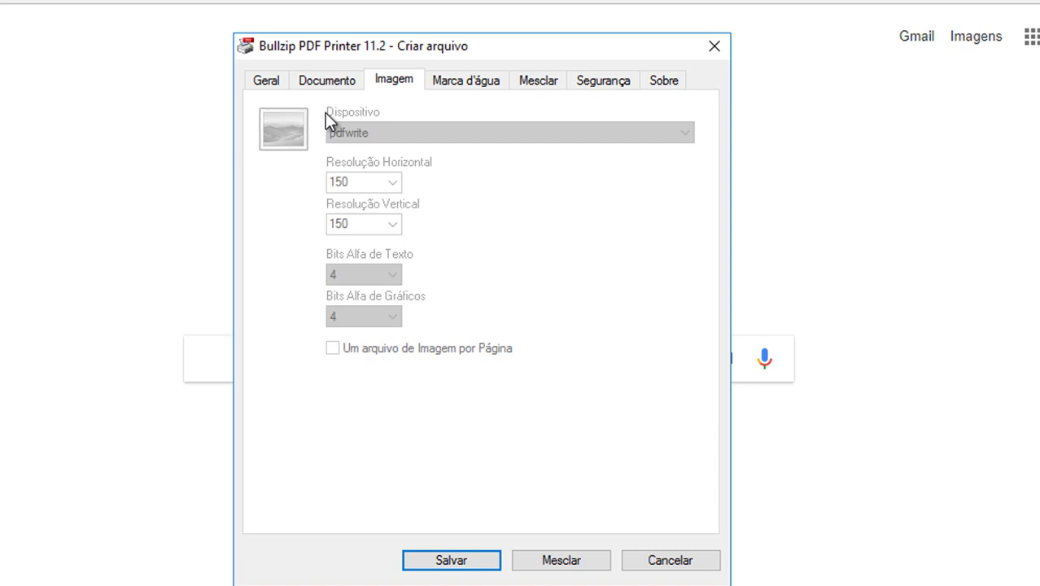
click(327, 79)
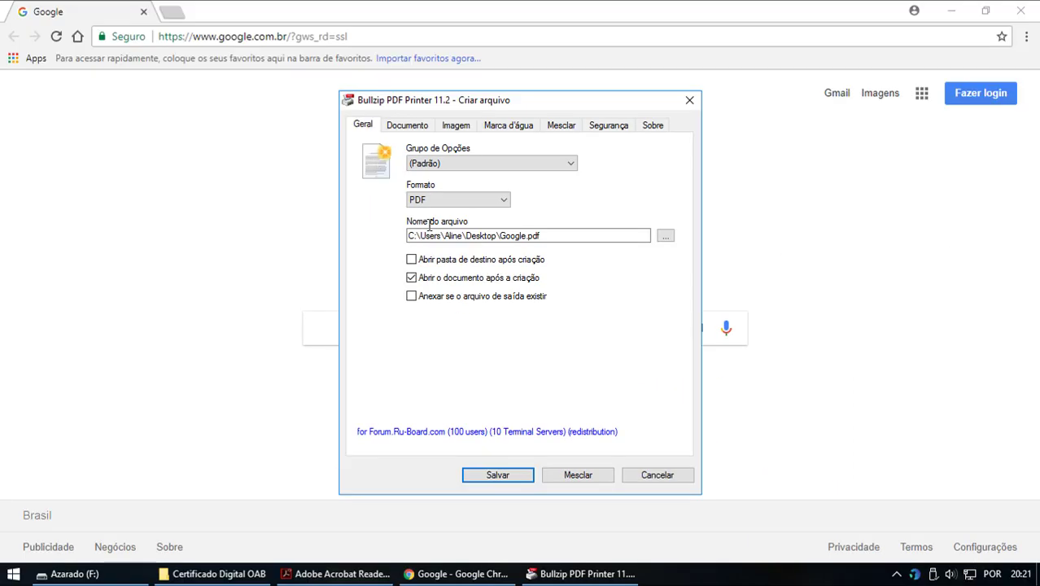
click(634, 475)
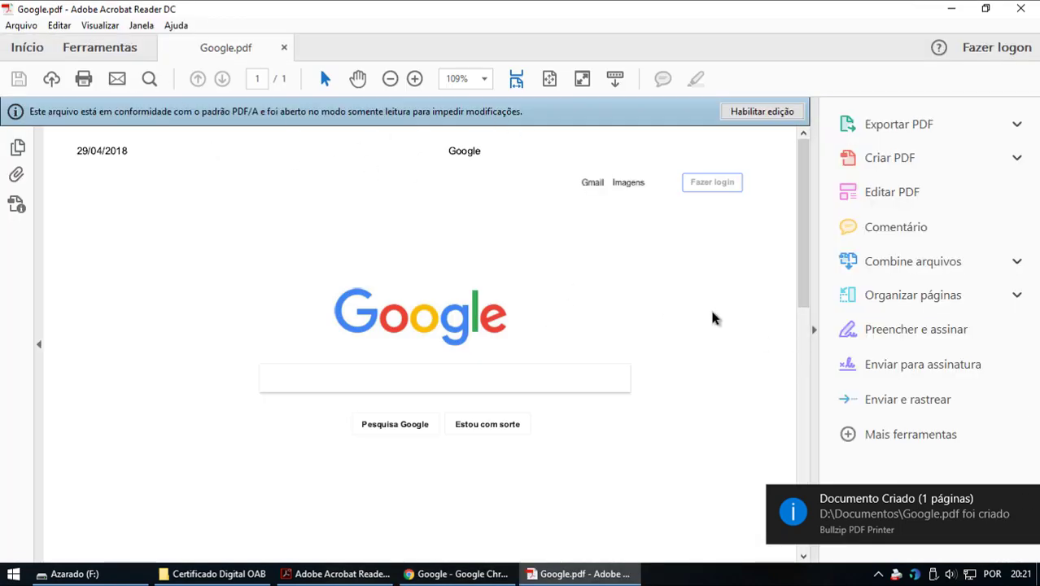
- Look through Google.pdf in Acrobat Reader and enable editing, accepting the loss of PDF/A compatibility
scroll(712, 290, down, 4)
scroll(712, 289, down, 3)
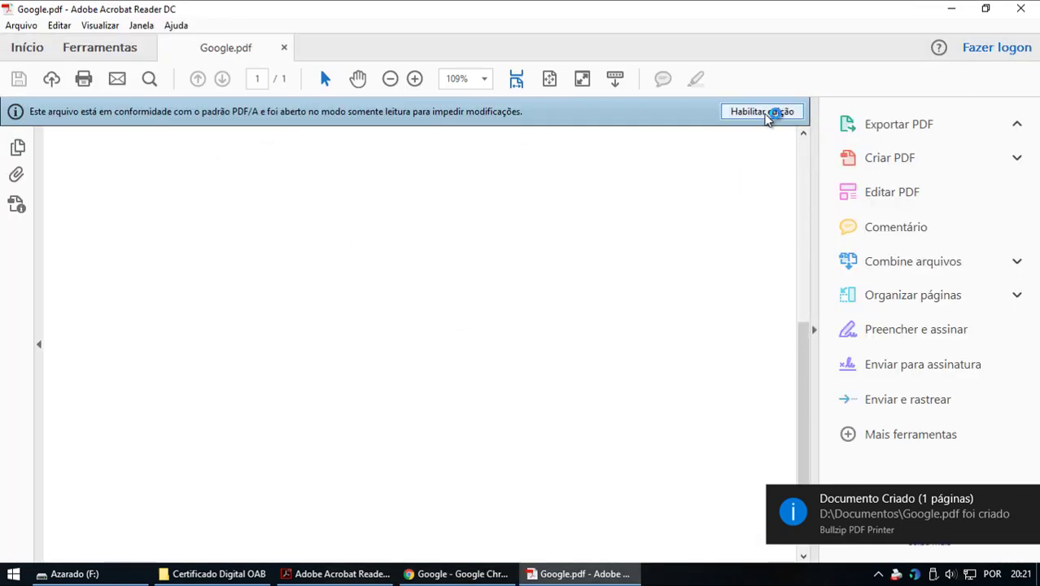
click(762, 111)
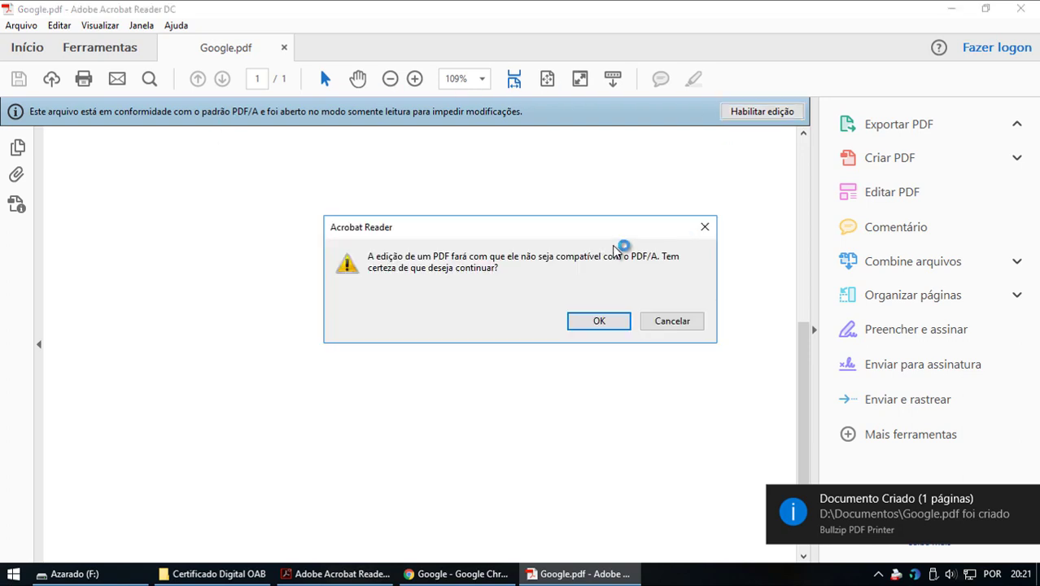
click(594, 321)
scroll(655, 305, up, 7)
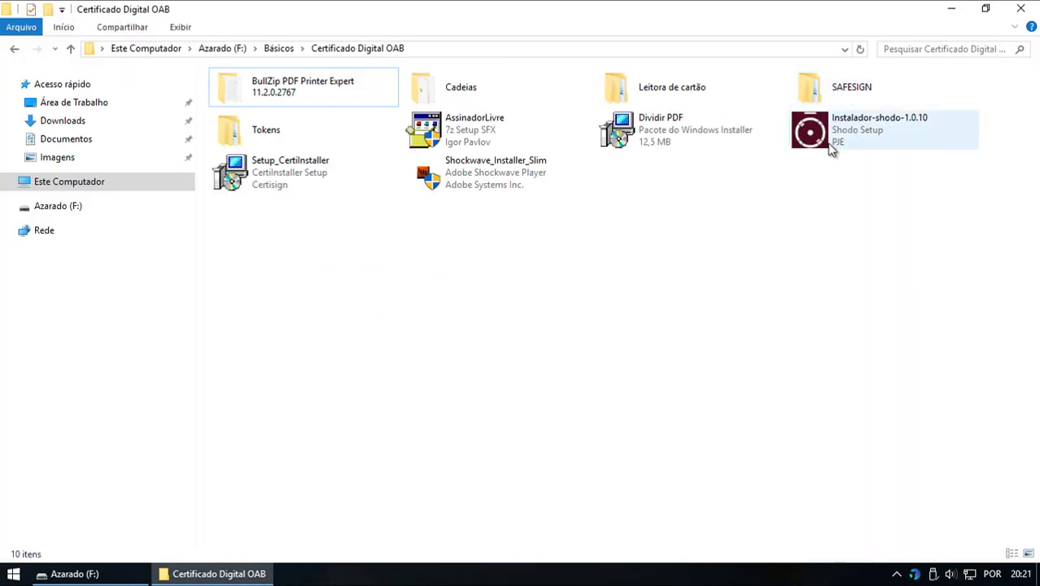
click(818, 137)
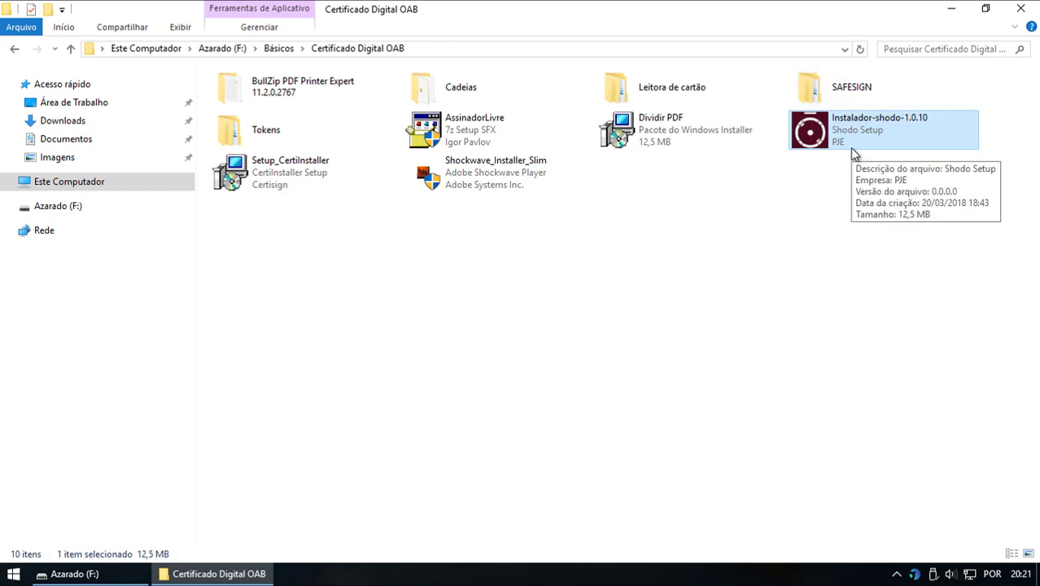
click(13, 574)
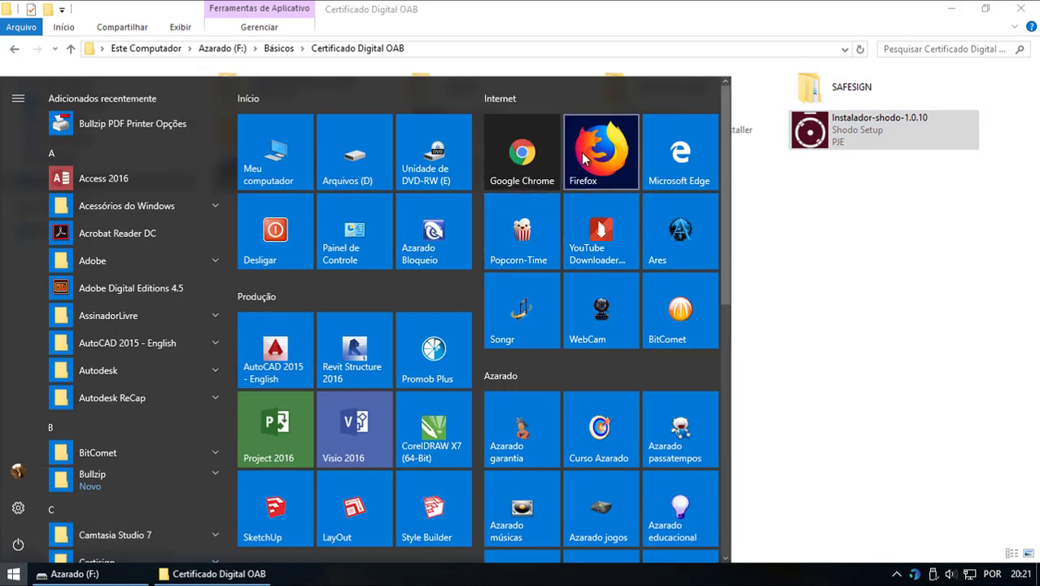
click(847, 214)
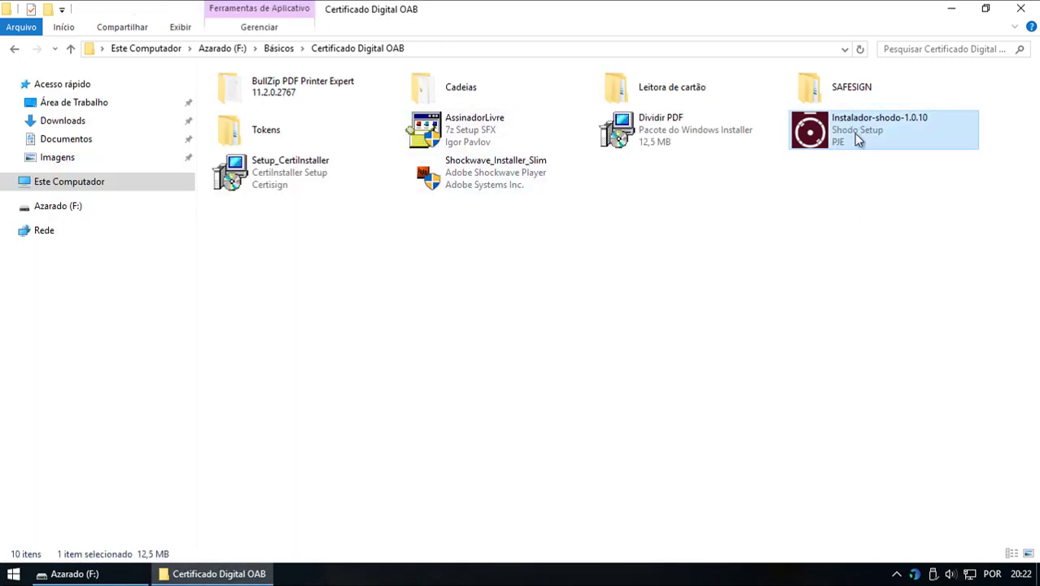
- Run Instalador-shodo-1.0.10 as administrator and install Shodo in Português (Brasil) with a desktop icon, launching it on completion
right_click(857, 141)
click(870, 181)
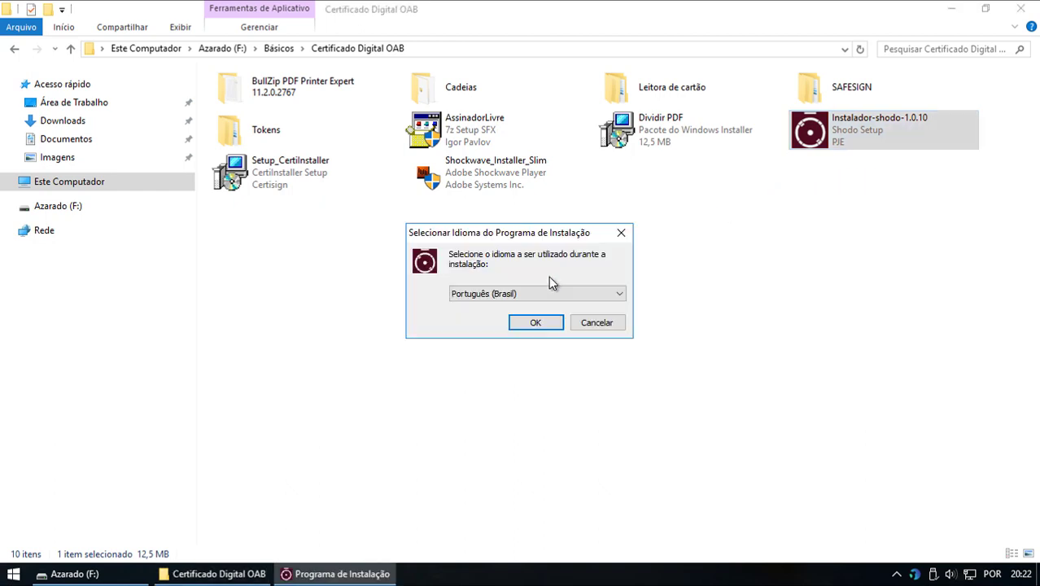
click(537, 325)
click(612, 411)
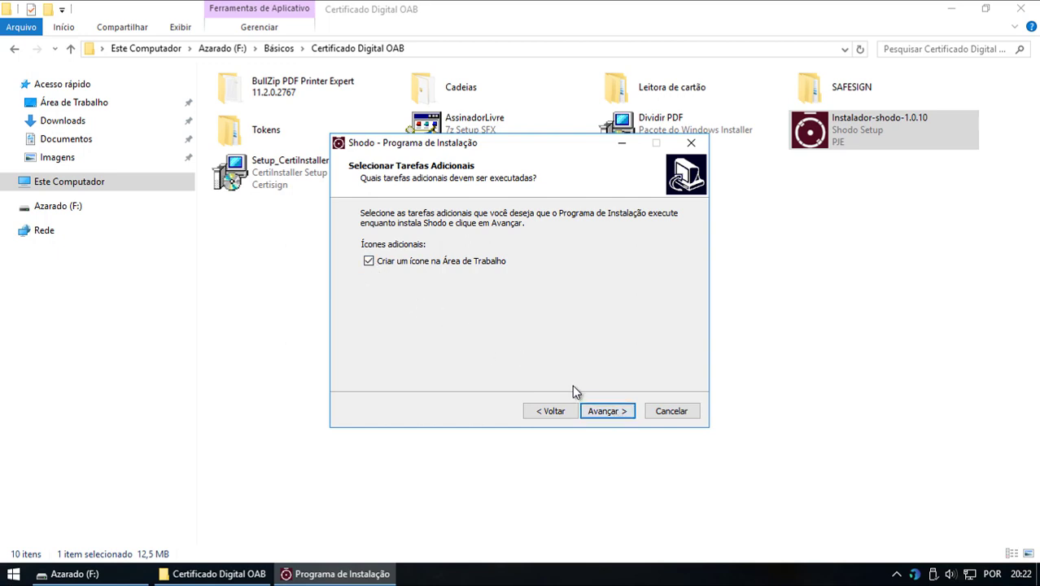
click(607, 411)
click(607, 411)
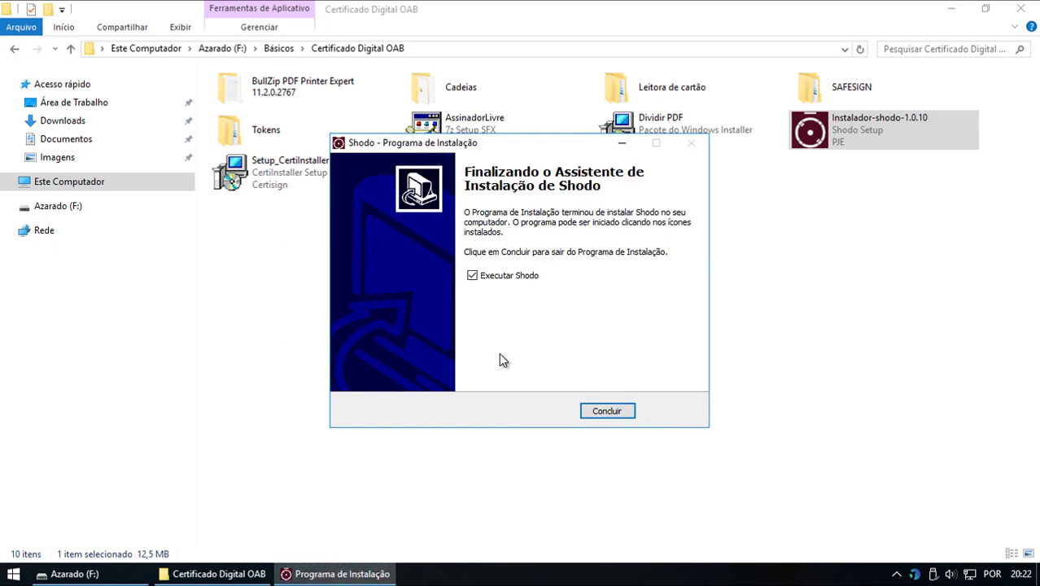
click(617, 415)
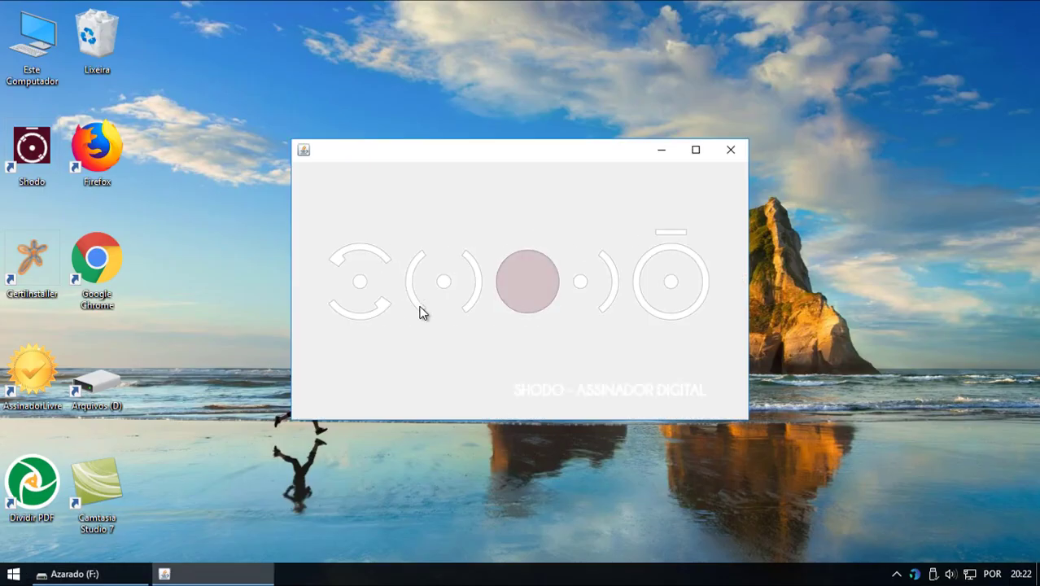
click(896, 574)
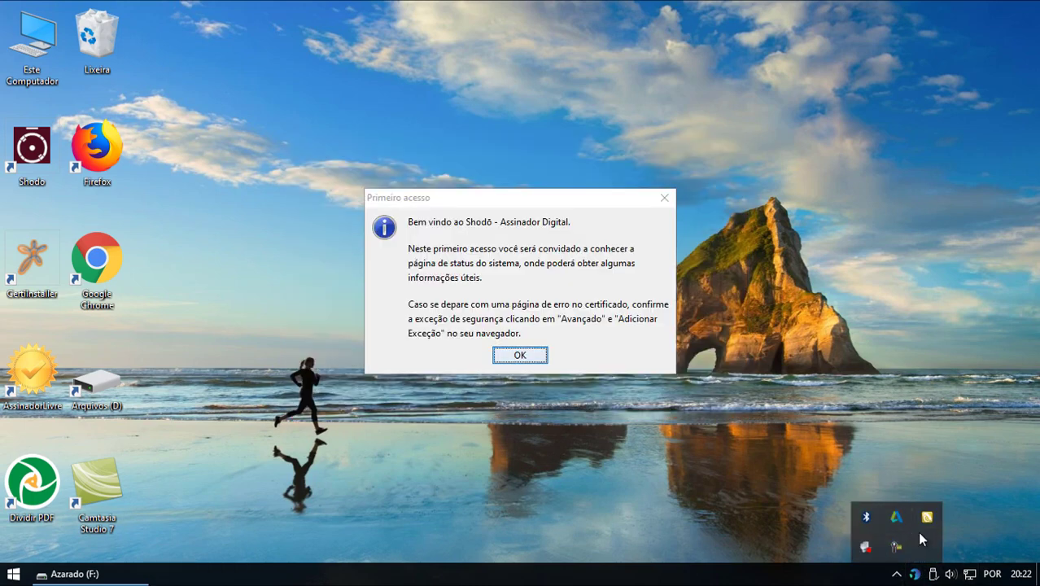
click(515, 358)
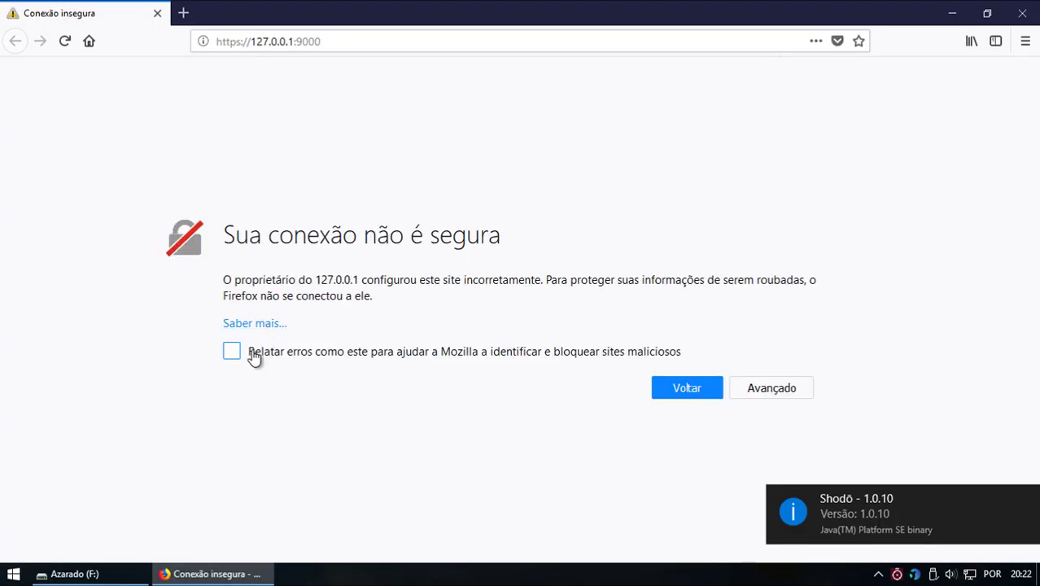
click(781, 388)
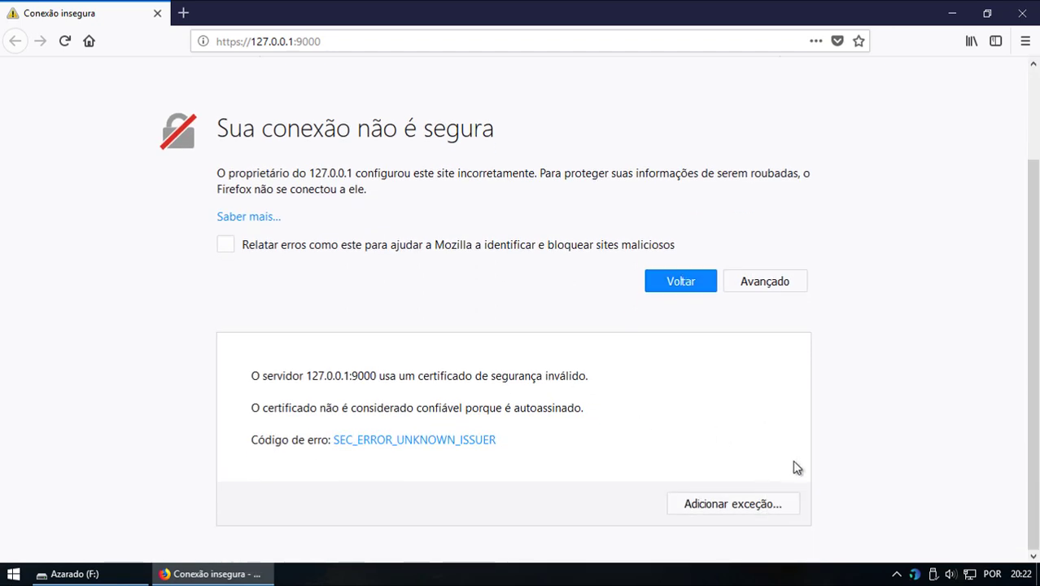
click(760, 506)
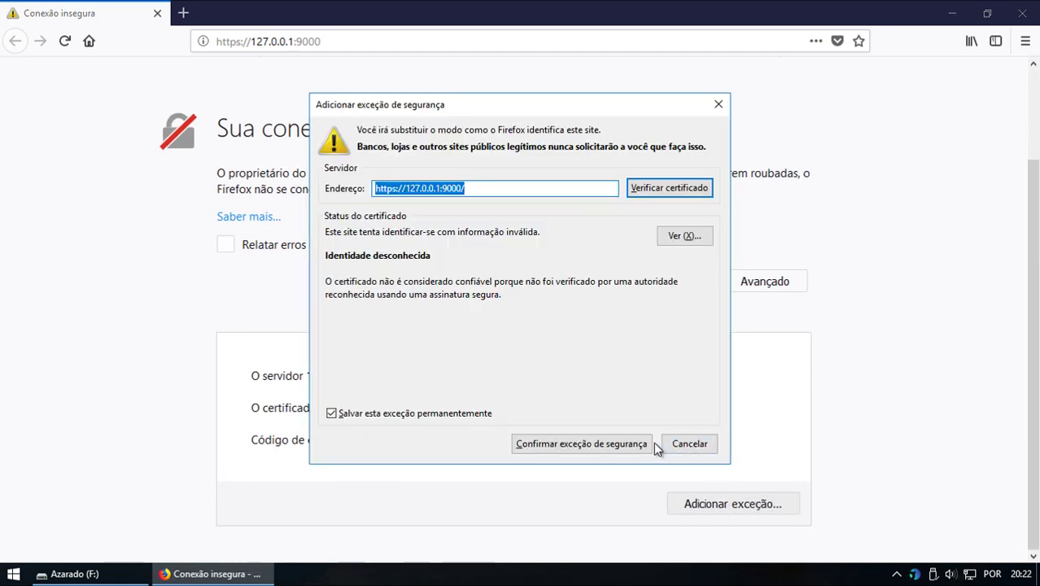
click(568, 446)
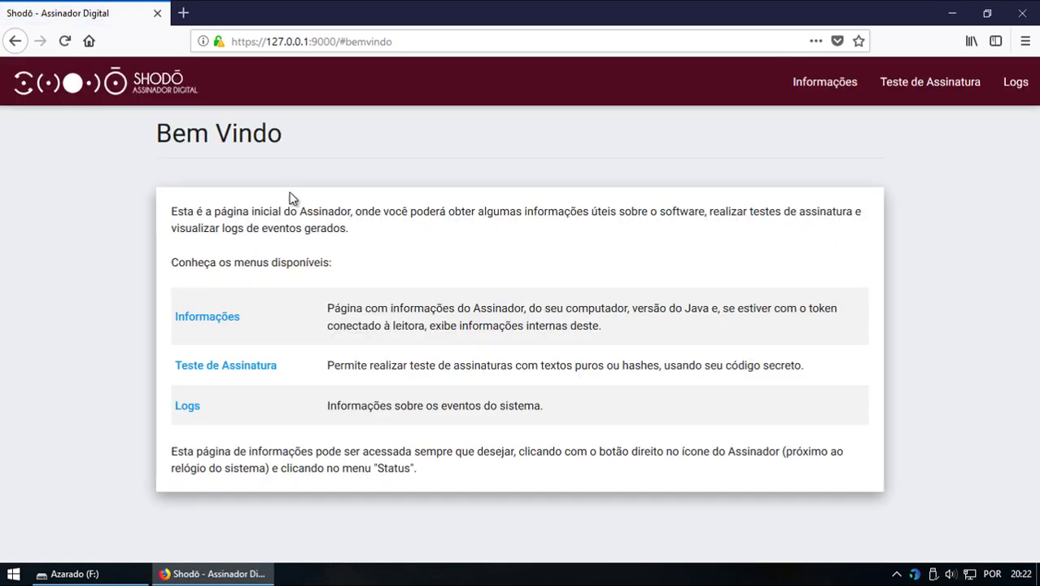
- Return to the browser's home page and search Google for "trt rj"
click(89, 41)
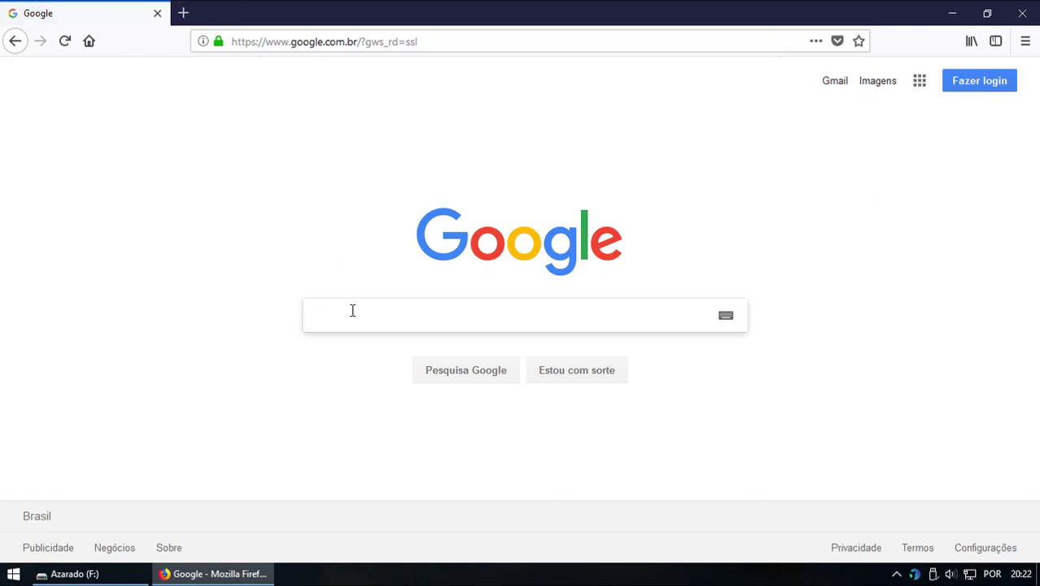
text(trt rj)
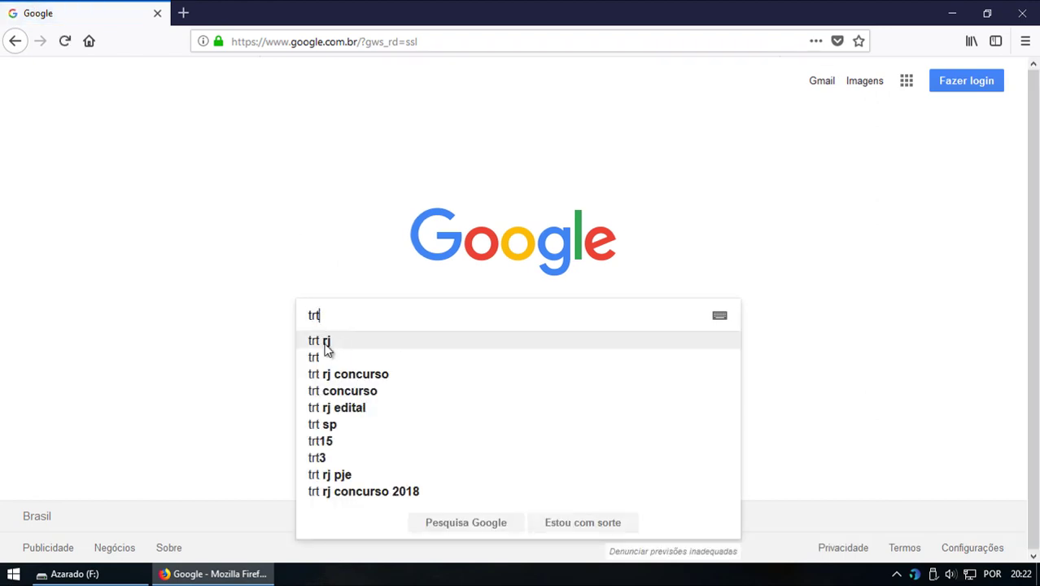
click(389, 351)
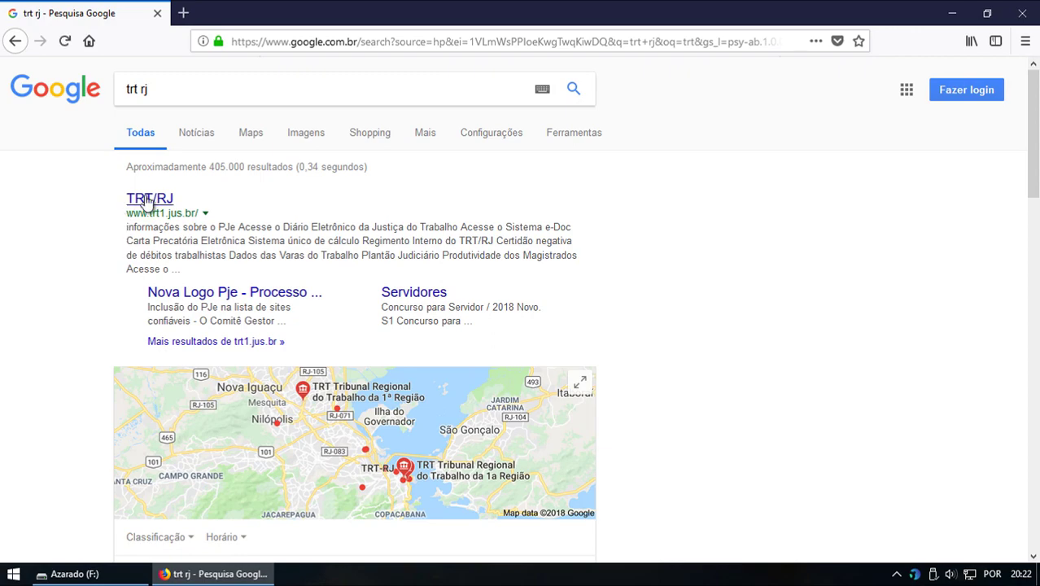
- Open the TRT/RJ website from the search results and go to its Processo Judicial Eletrônico (PJe) page
click(130, 199)
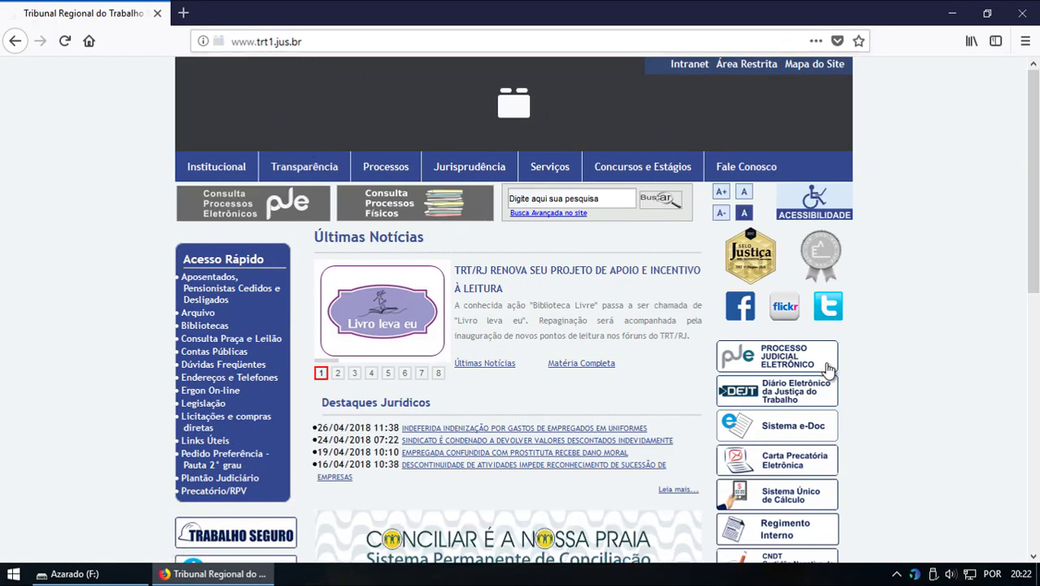
scroll(828, 371, down, 2)
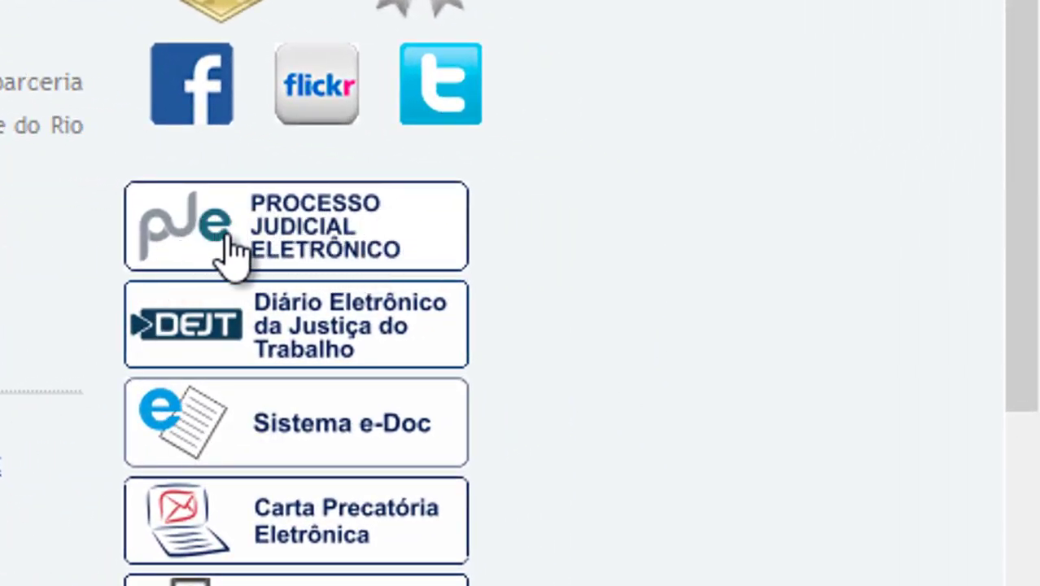
click(338, 227)
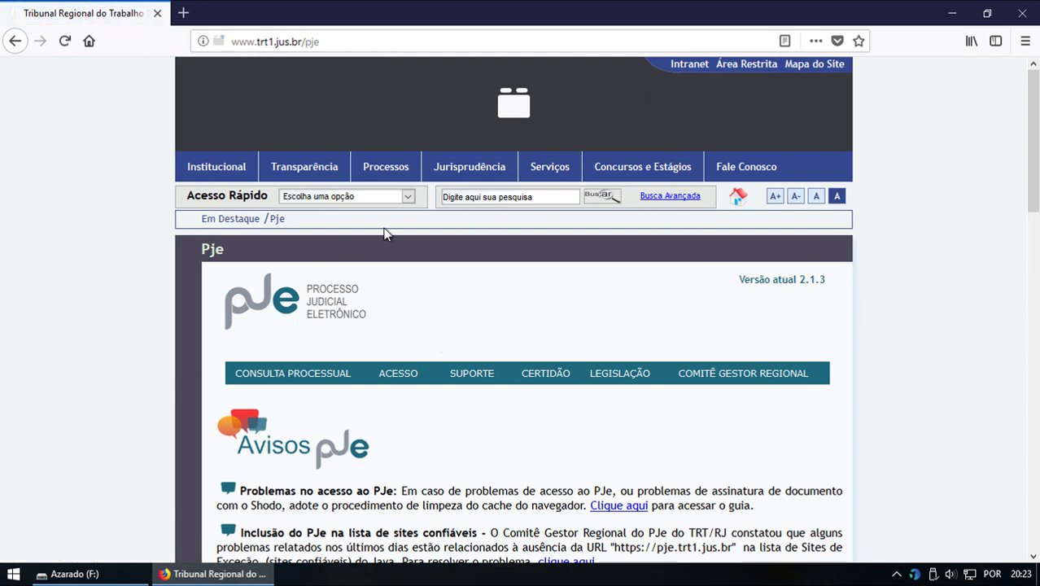
- Open the first-instance system access (Acesso ao sistema 1o grau) from the PJe page's access options
scroll(530, 226, down, 3)
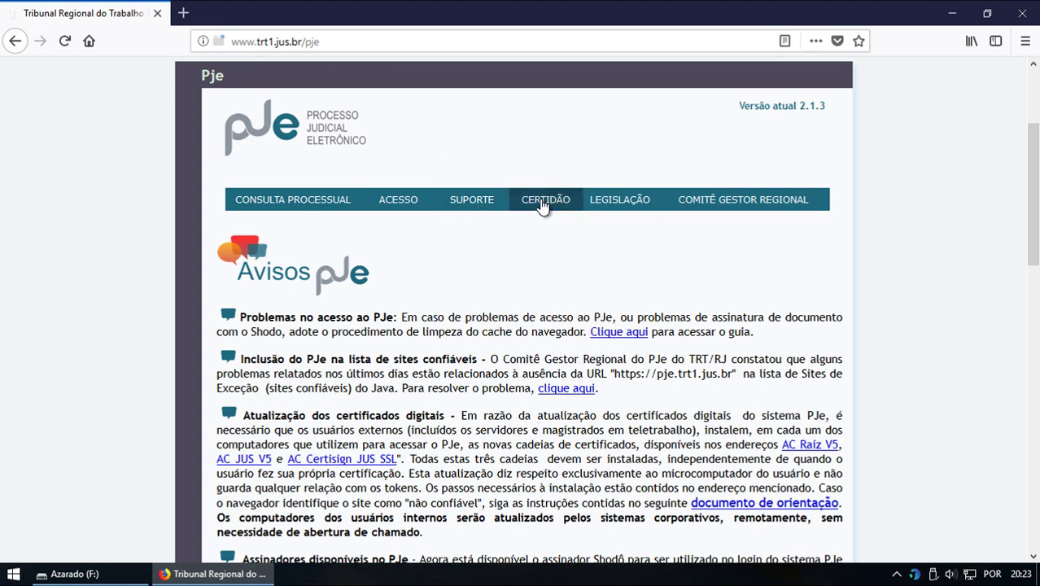
mouse_move(376, 208)
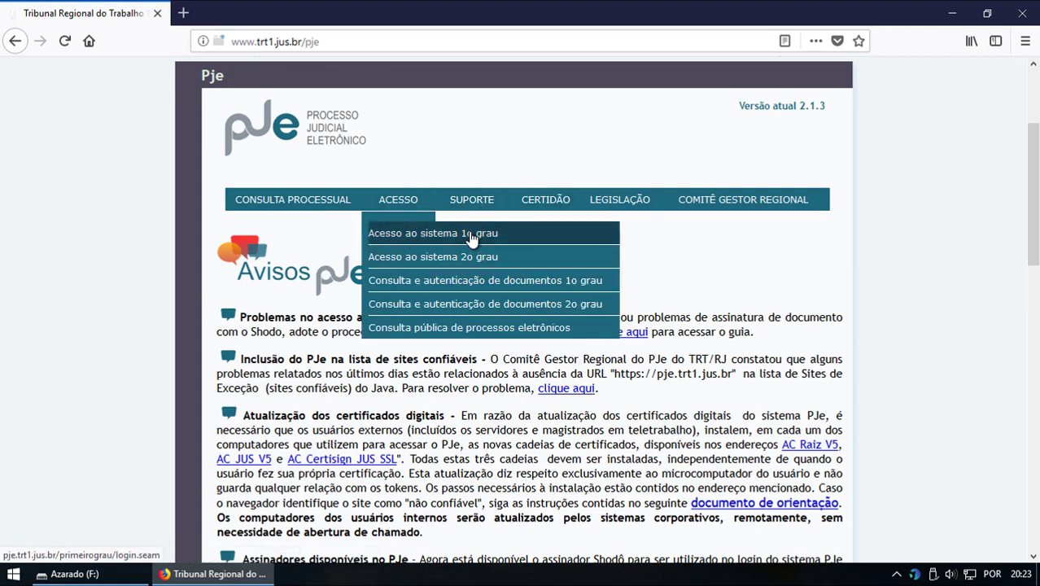
click(444, 234)
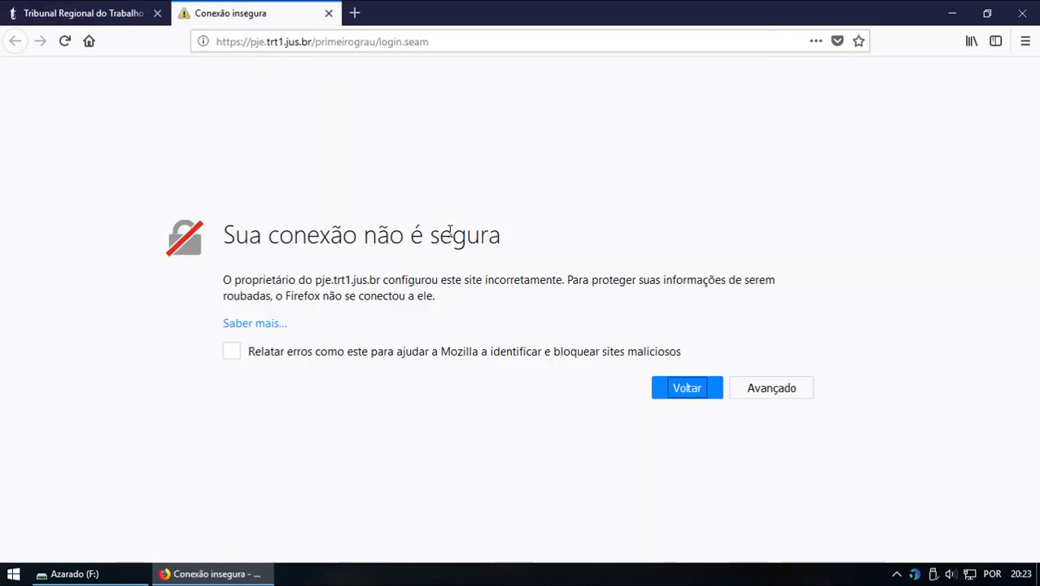
click(772, 389)
scroll(598, 334, down, 2)
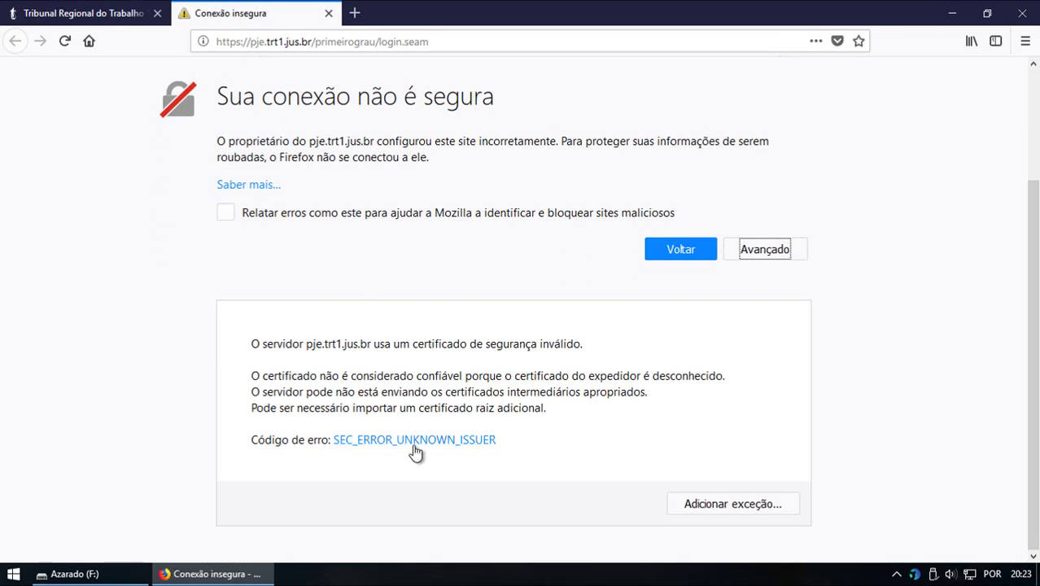
click(717, 507)
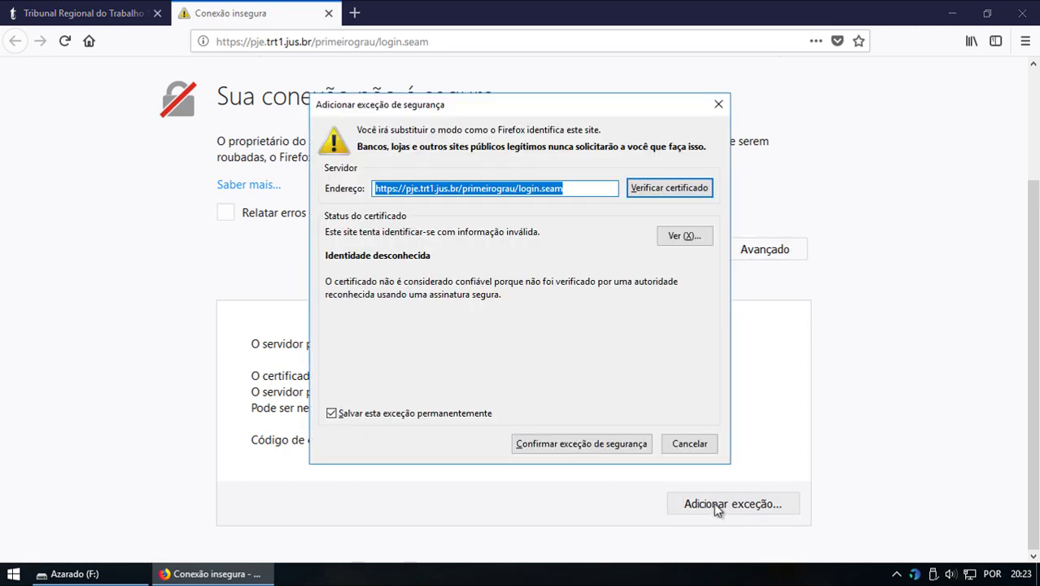
click(574, 443)
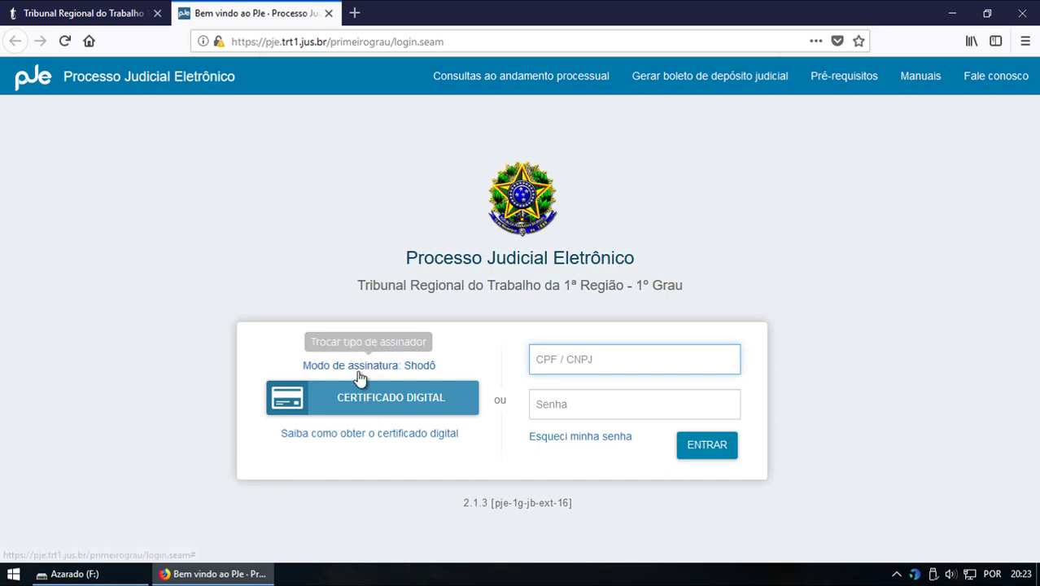
- Sign in to PJe with the digital certificate through Shodô, entering the certificate's PIN
click(390, 398)
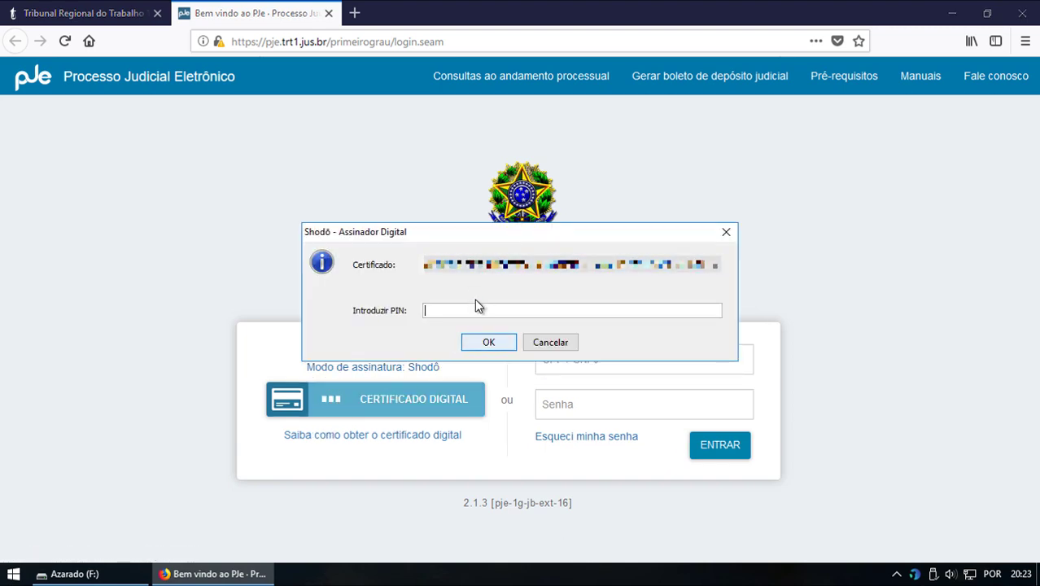
text(********)
click(513, 346)
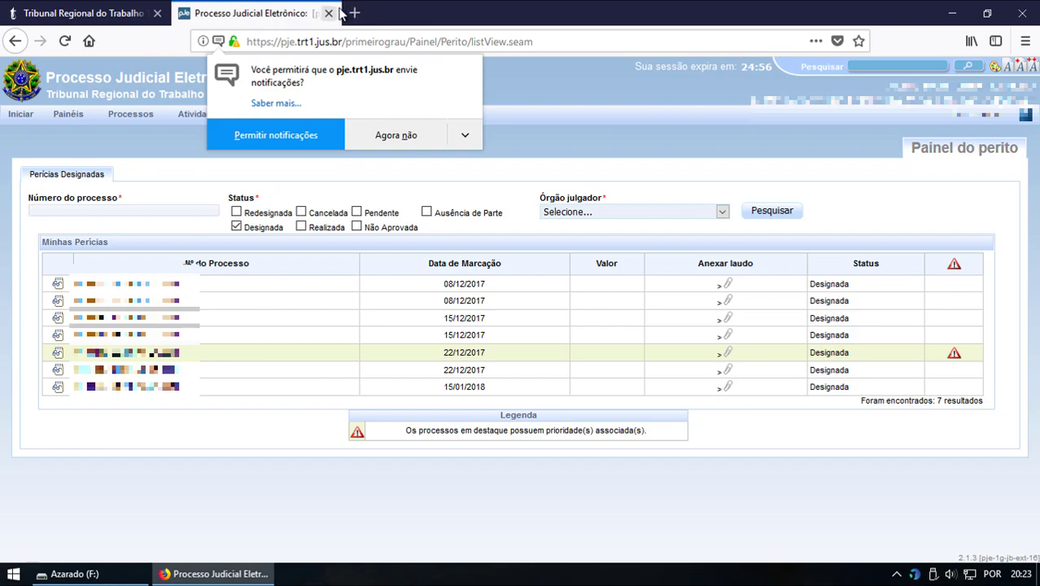
- Close the PJe tab, the Firefox window and the Azarado (F:) folder window
click(329, 14)
click(1022, 13)
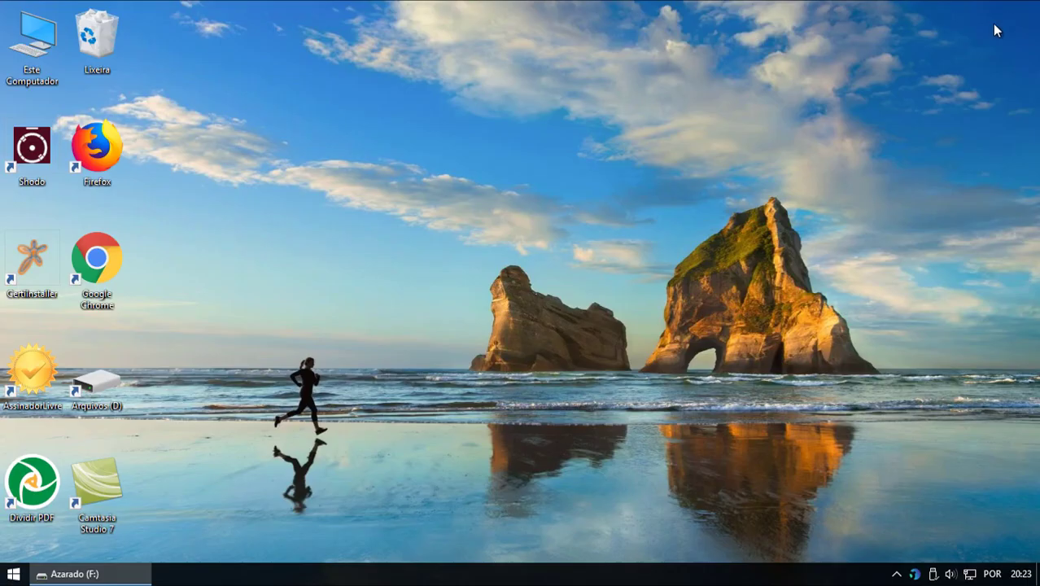
click(92, 573)
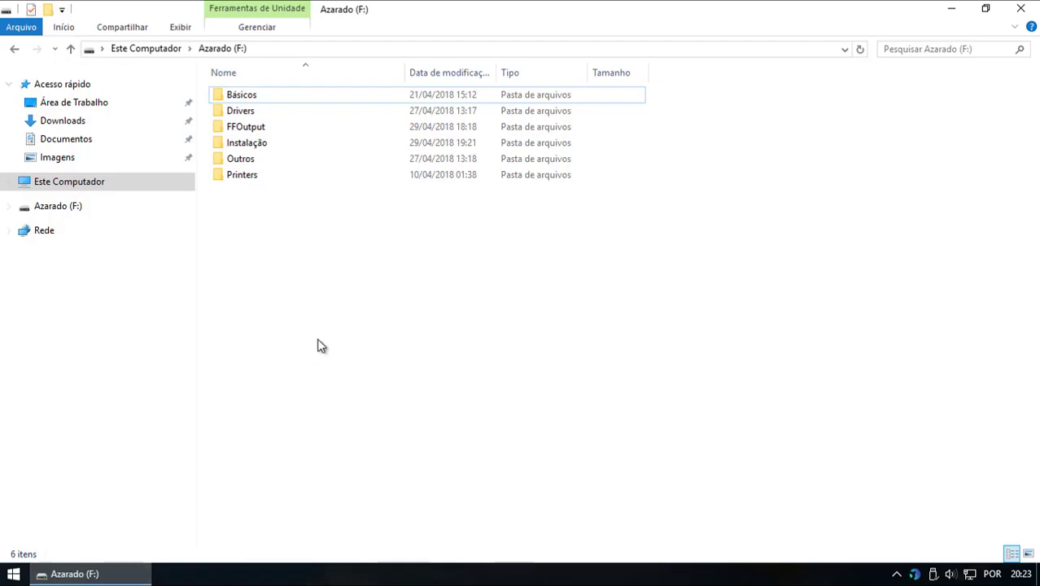
key(alt+F4)
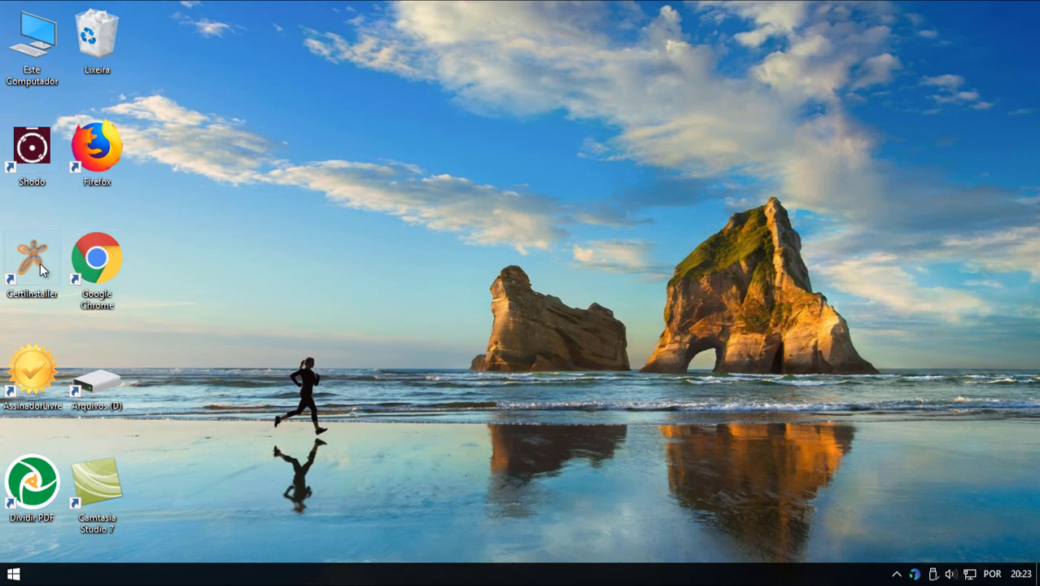
- Launch AssinadorLivre from the desktop to view its PDF signing window, and exit it
double_click(16, 379)
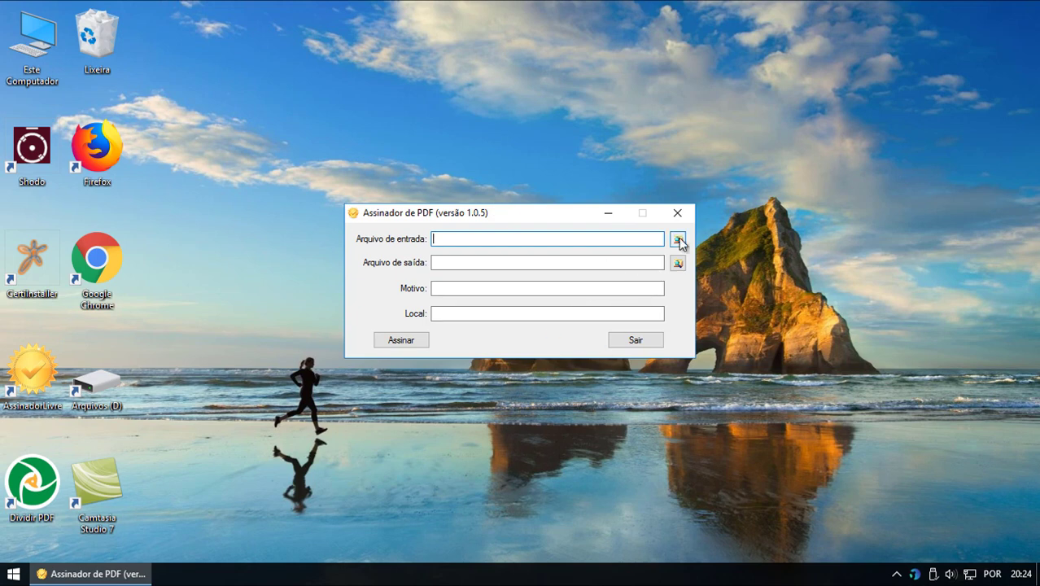
click(638, 340)
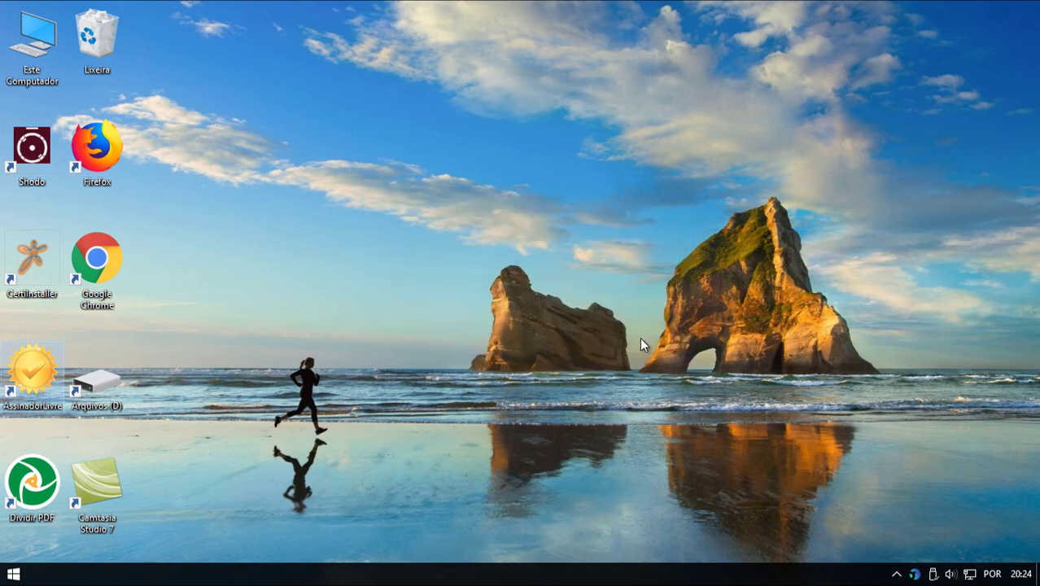
- Set the taskbar to show the Shadow Defender Daemon Application and Java(TM) Platform SE binary (Shodô) icons in the notification area
click(896, 575)
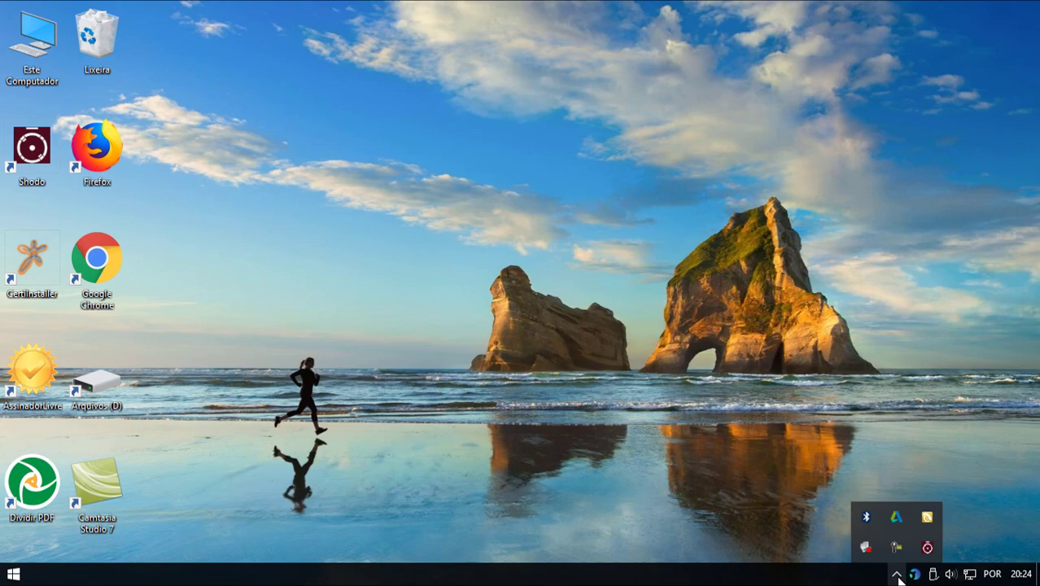
click(927, 547)
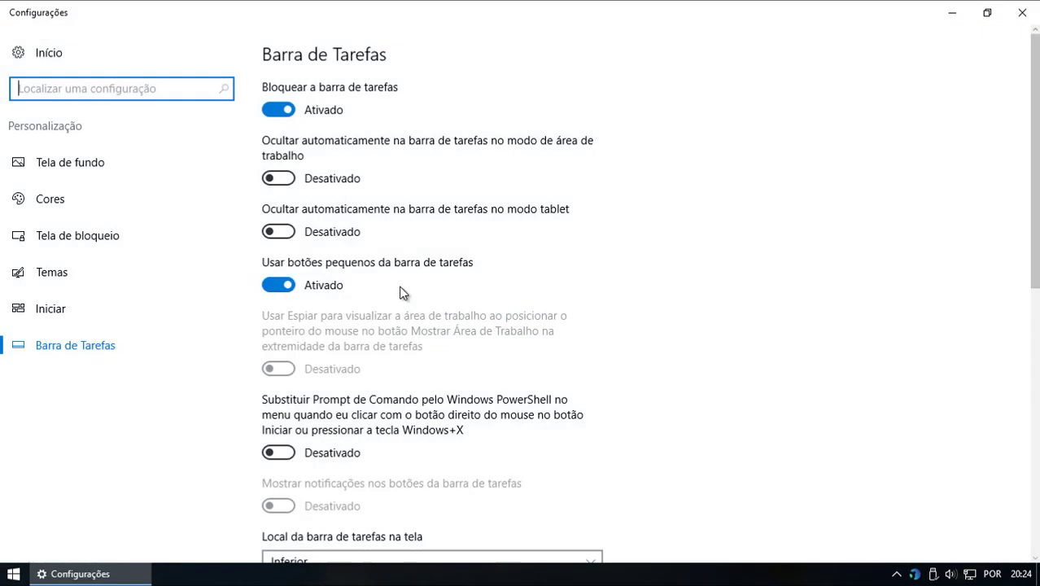
scroll(338, 488, down, 5)
click(349, 399)
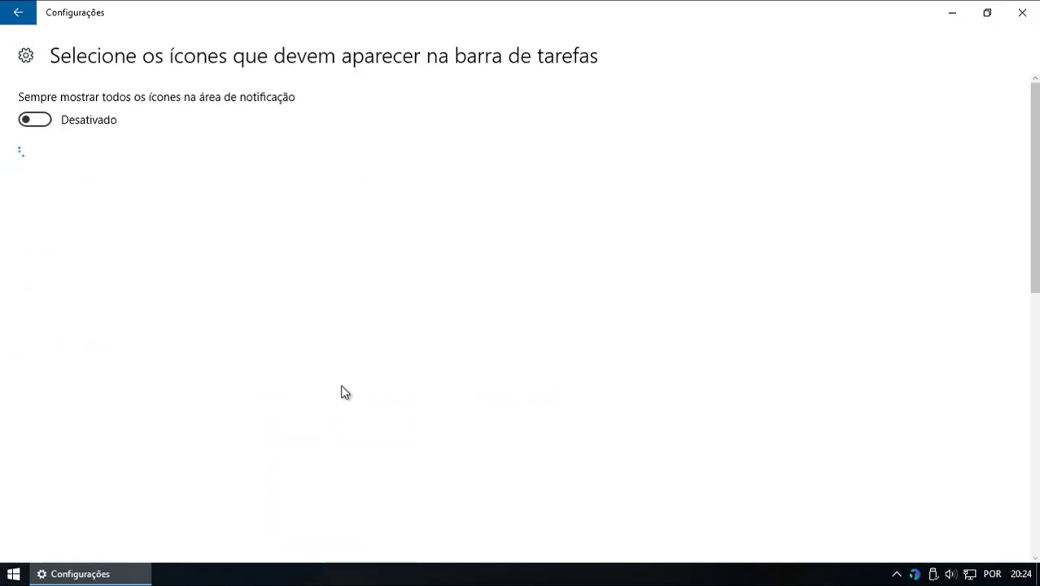
scroll(84, 400, down, 2)
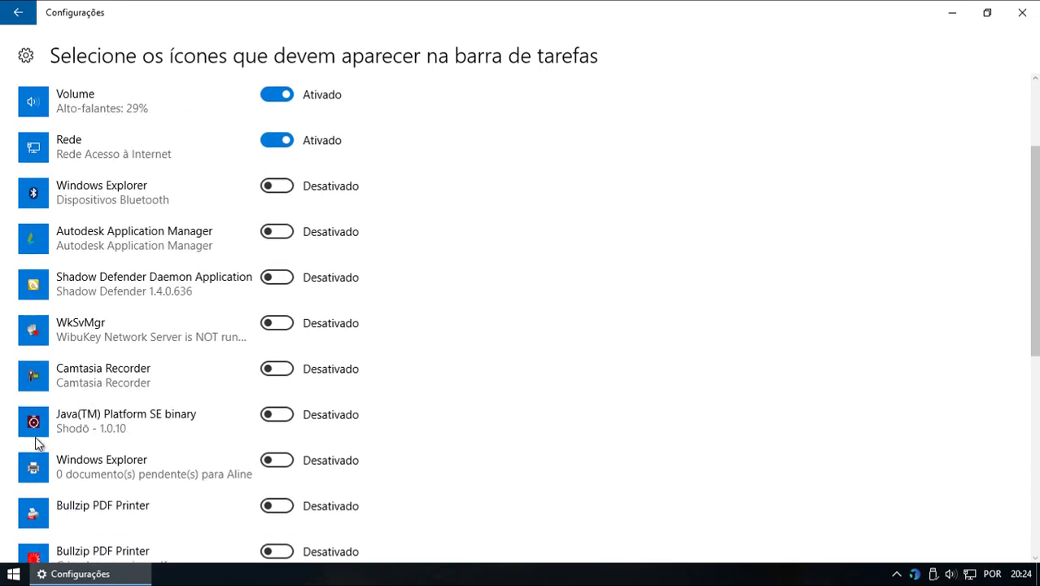
scroll(81, 244, down, 3)
scroll(84, 242, up, 3)
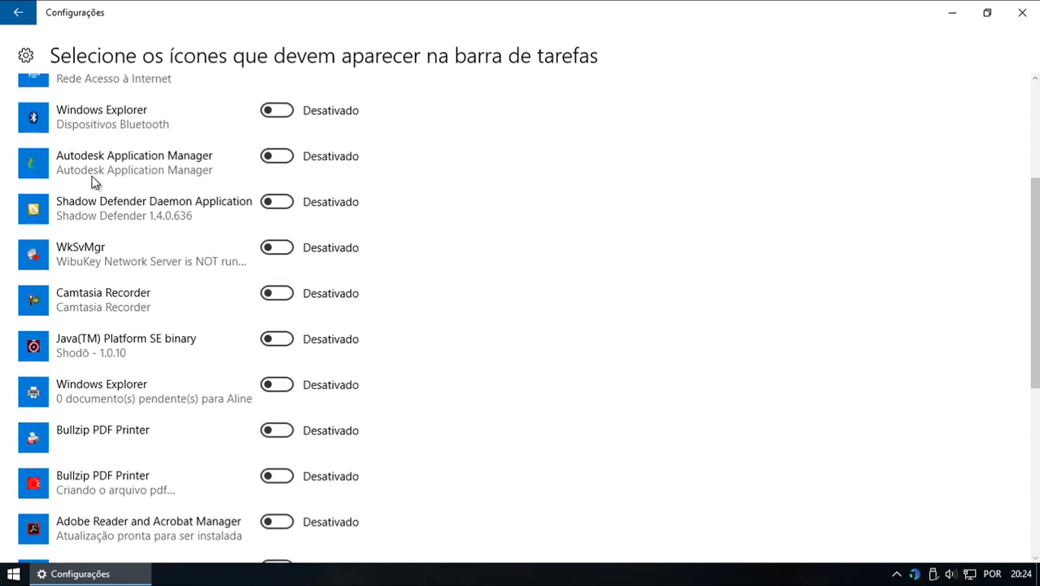
click(279, 210)
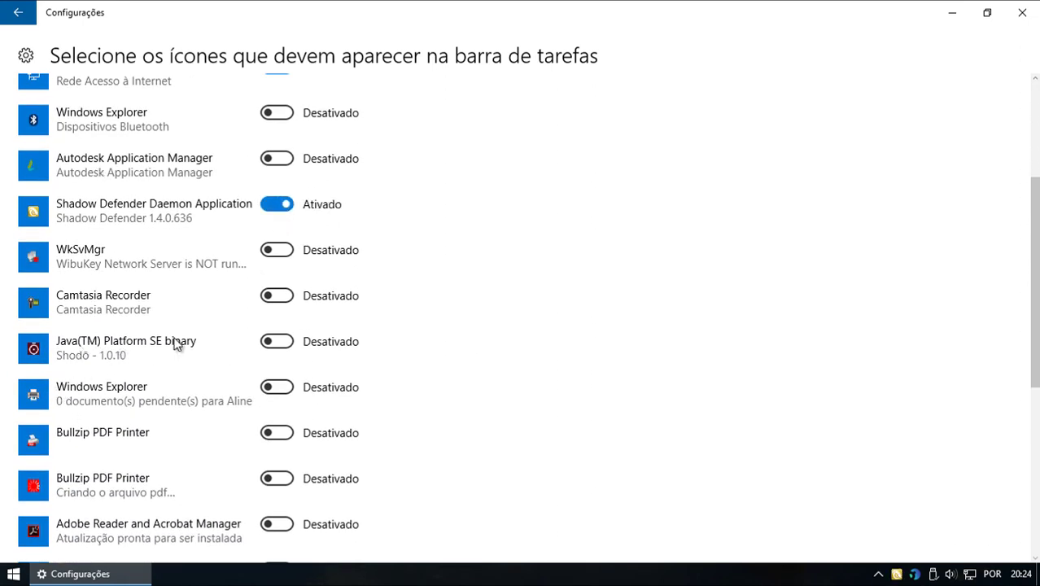
click(286, 342)
click(949, 8)
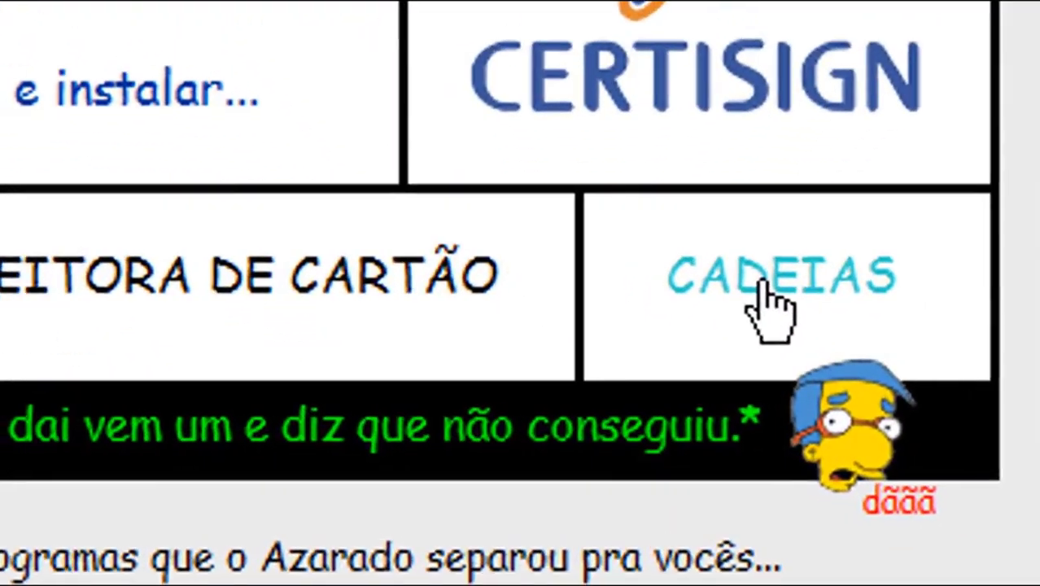
- Open the Cadeias folder from the Azarado installer and display its certificates in List view
click(693, 363)
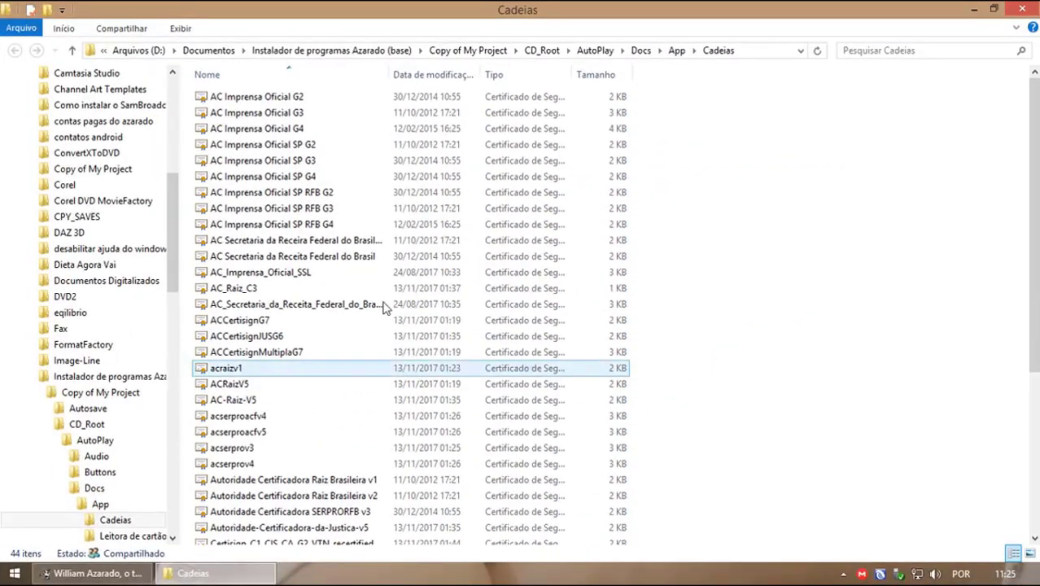
right_click(737, 188)
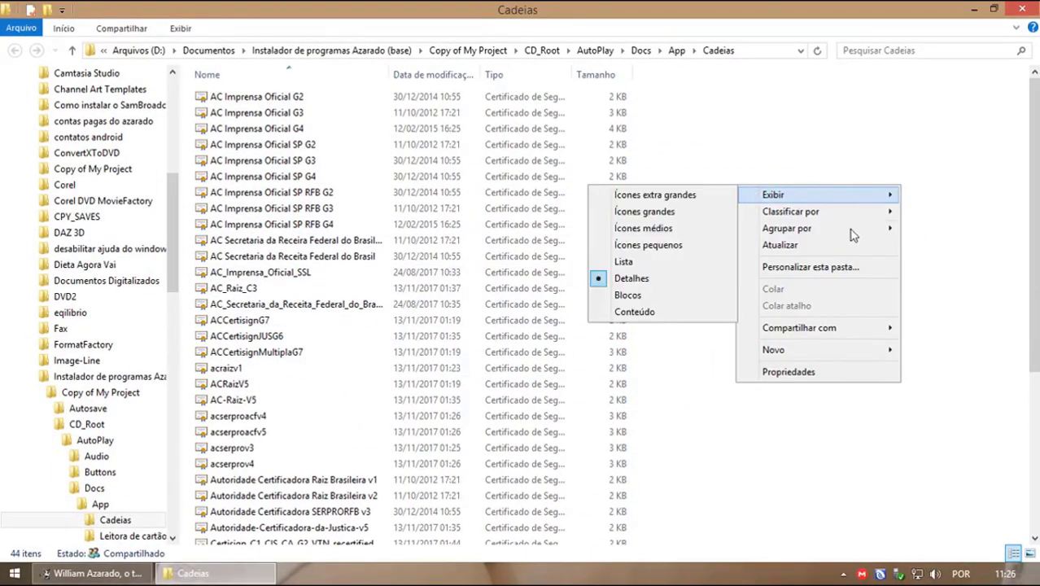
click(656, 262)
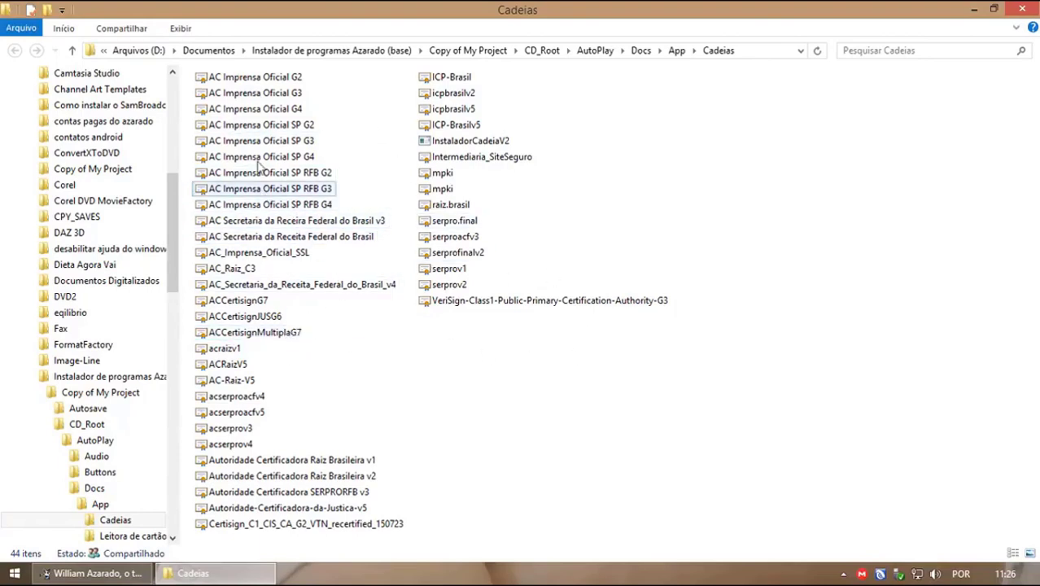
- Install the AC Imprensa Oficial G2 certificate for the current user with the import wizard's default options
double_click(251, 77)
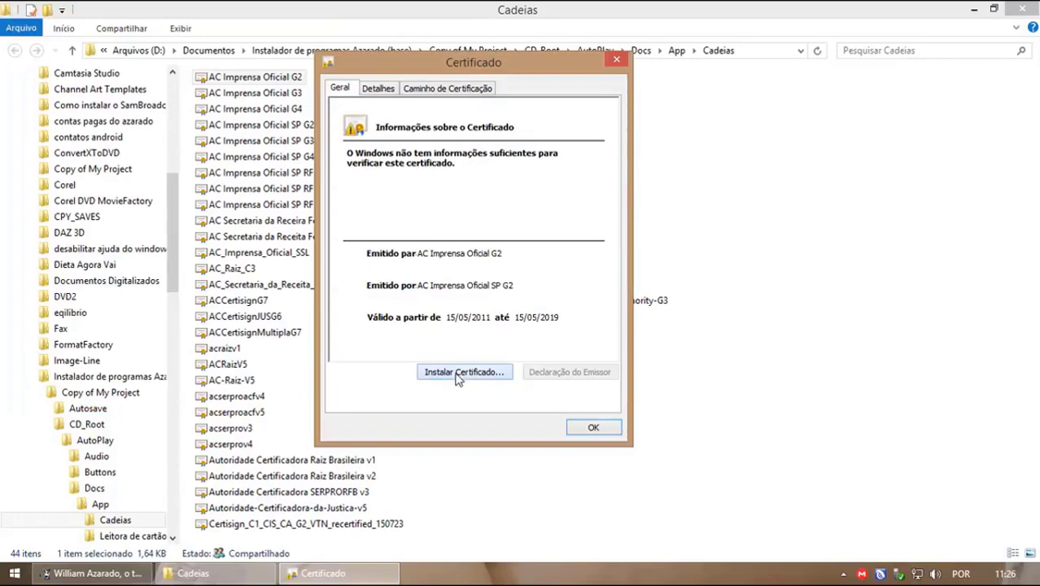
click(457, 375)
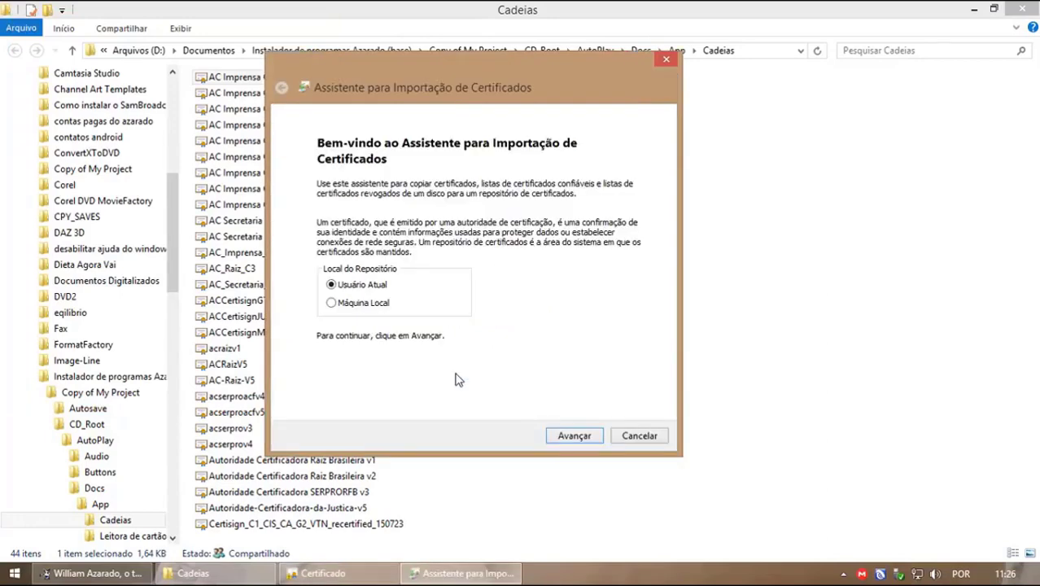
click(574, 437)
click(574, 436)
click(574, 437)
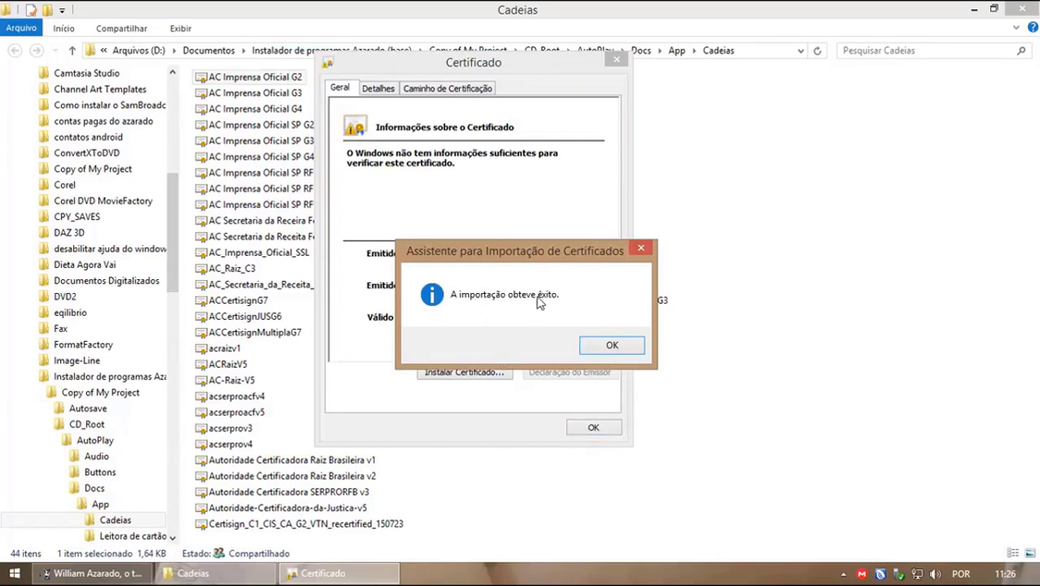
click(612, 345)
click(609, 429)
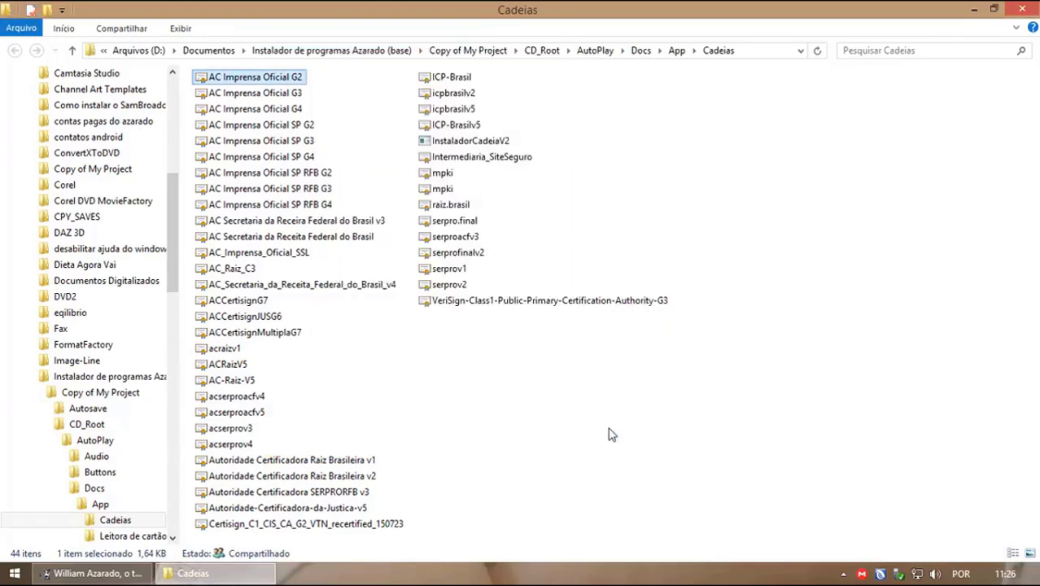
- Open raiz.brasil past the security warning and install this certificate with the import wizard's default options
double_click(450, 204)
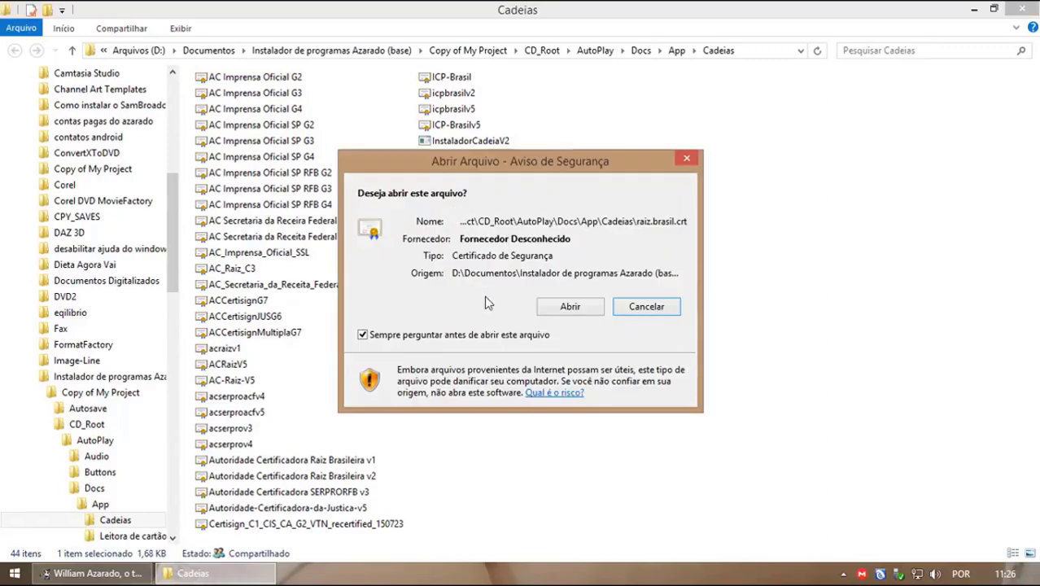
click(567, 308)
click(193, 335)
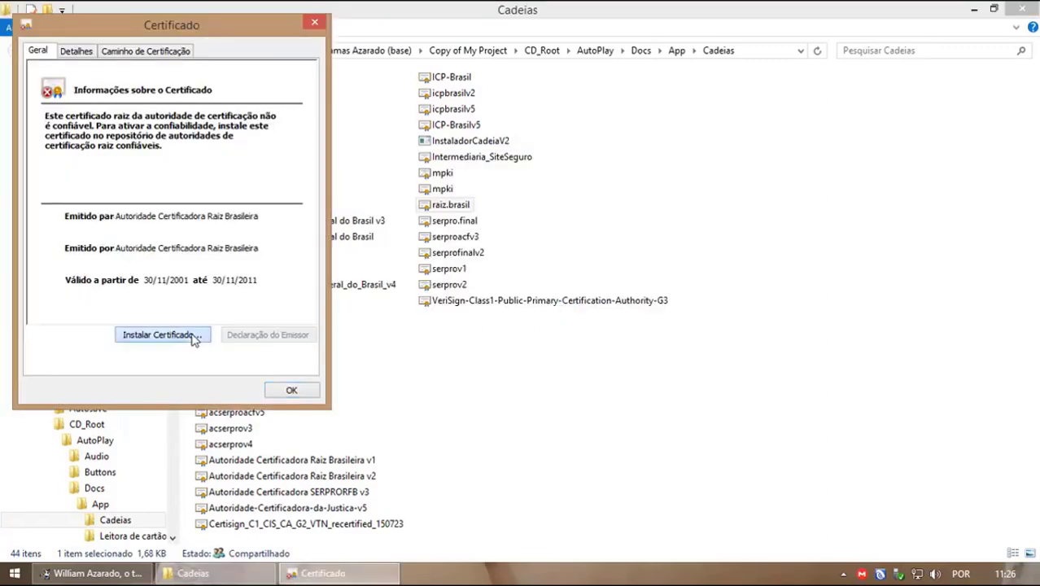
click(329, 401)
click(329, 402)
click(310, 399)
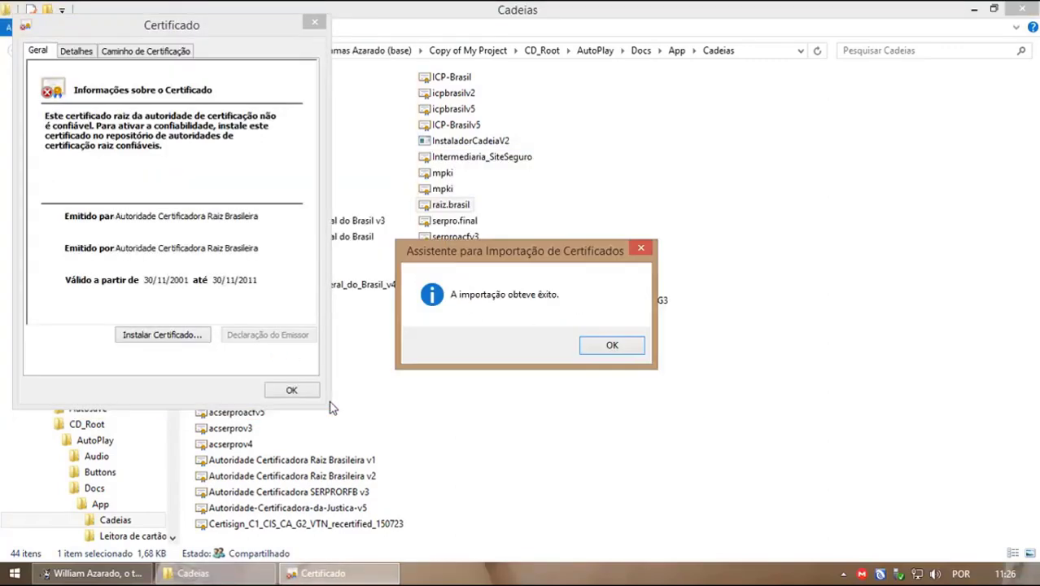
click(610, 345)
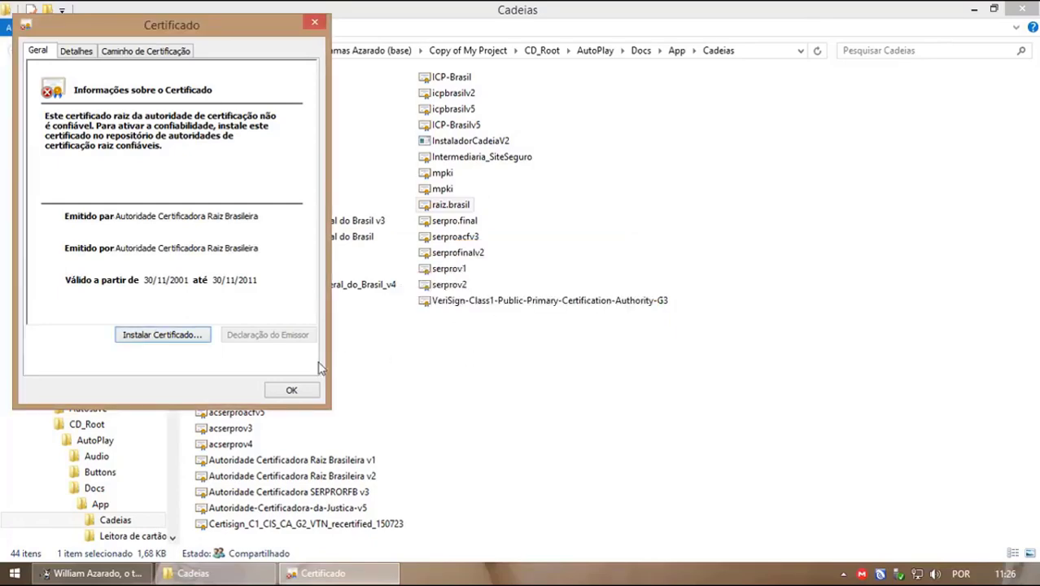
click(293, 390)
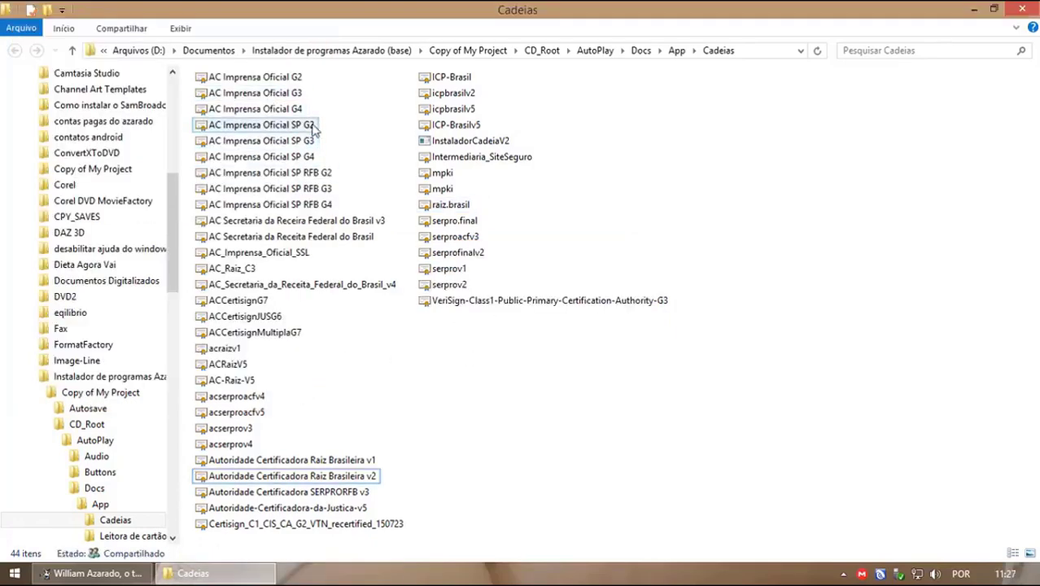
- Close the Cadeias folder and open the Leitora de cartão folder from the Azarado installer
click(1027, 11)
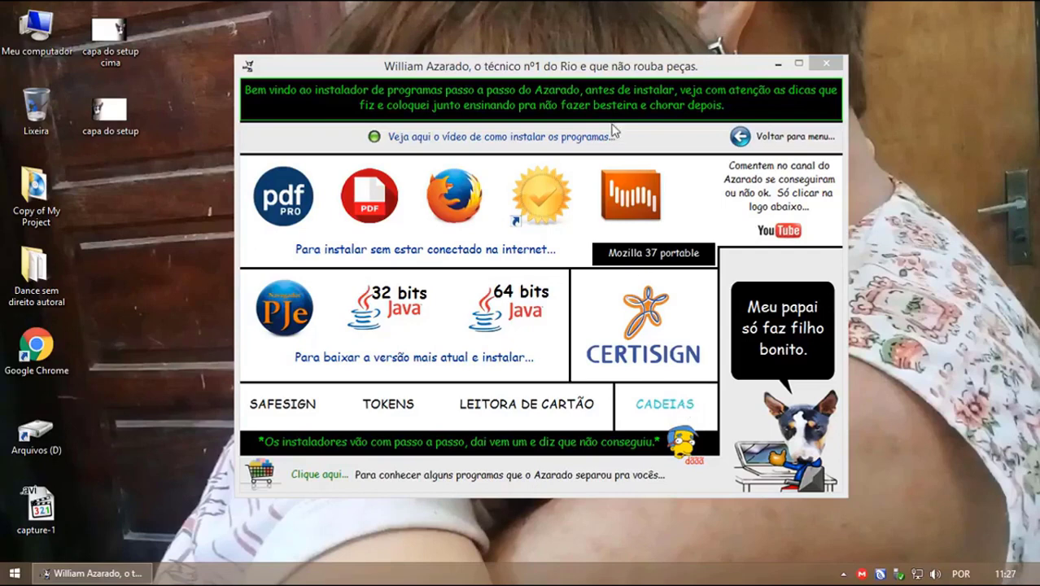
drag(593, 70, 577, 68)
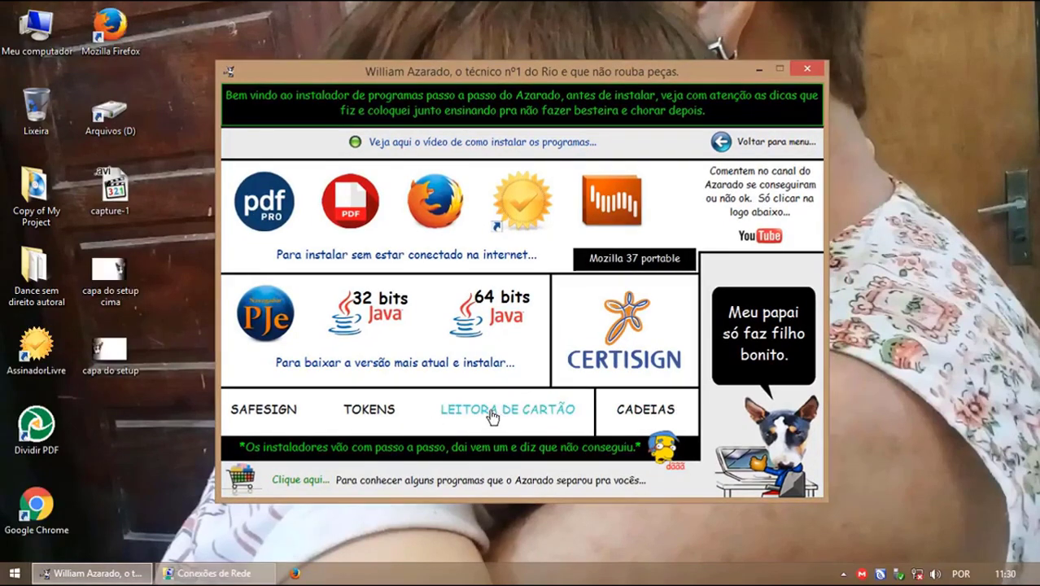
click(492, 410)
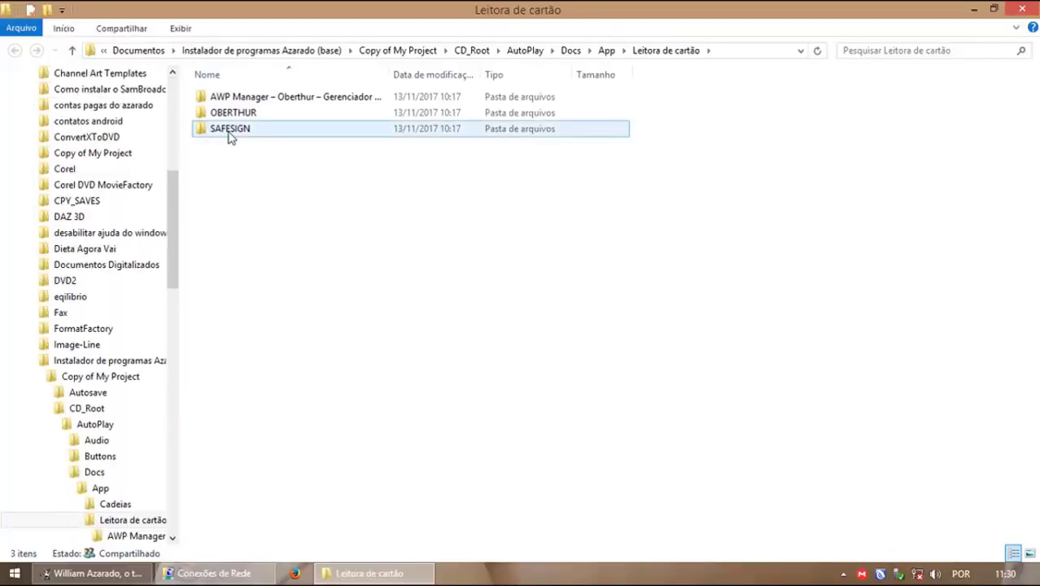
- Open the SCR3310 folder inside SAFESIGN and display its contents as extra large icons
double_click(231, 131)
double_click(250, 129)
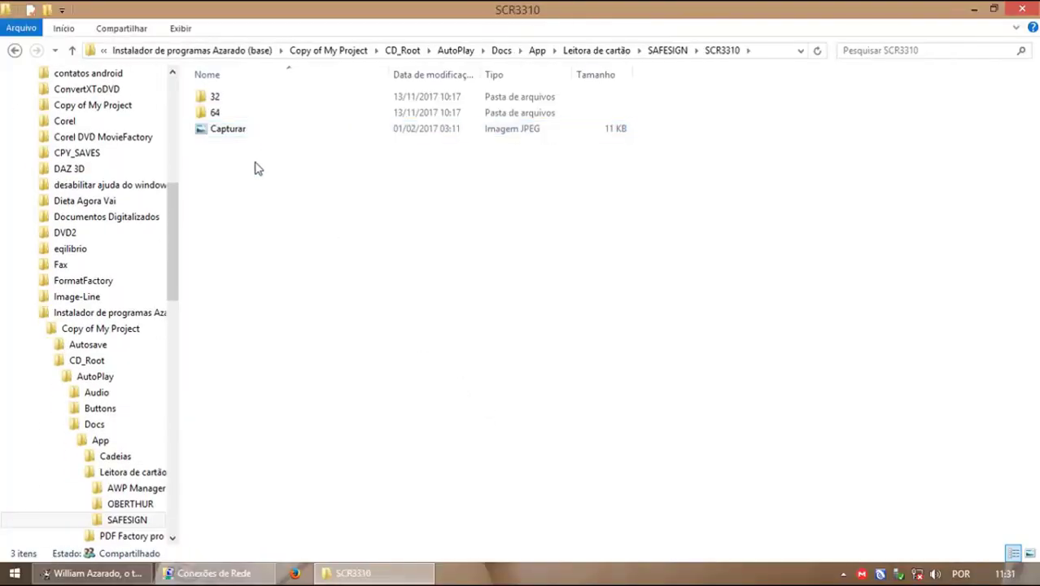
right_click(258, 190)
mouse_move(349, 195)
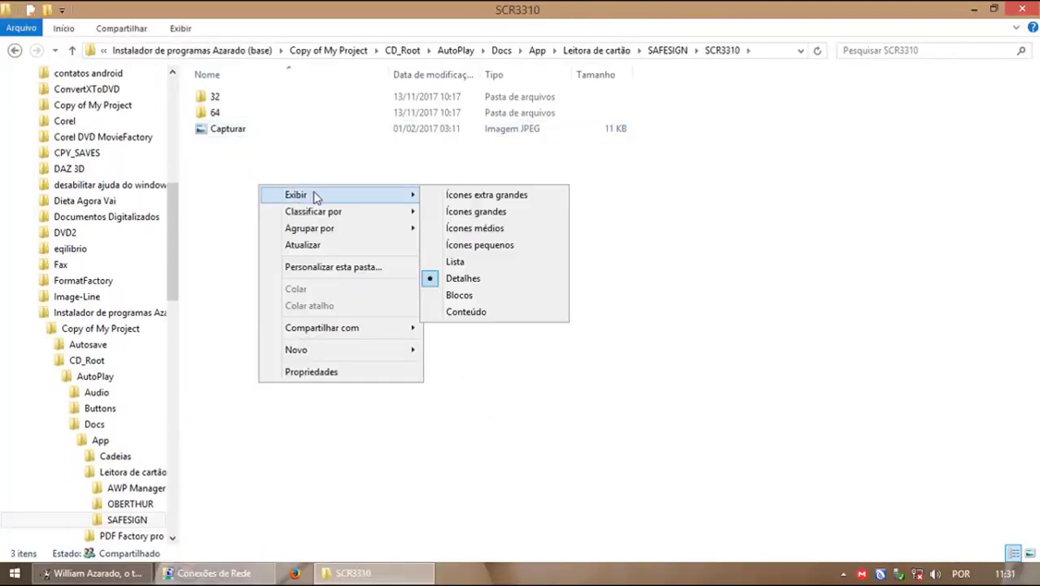
click(484, 195)
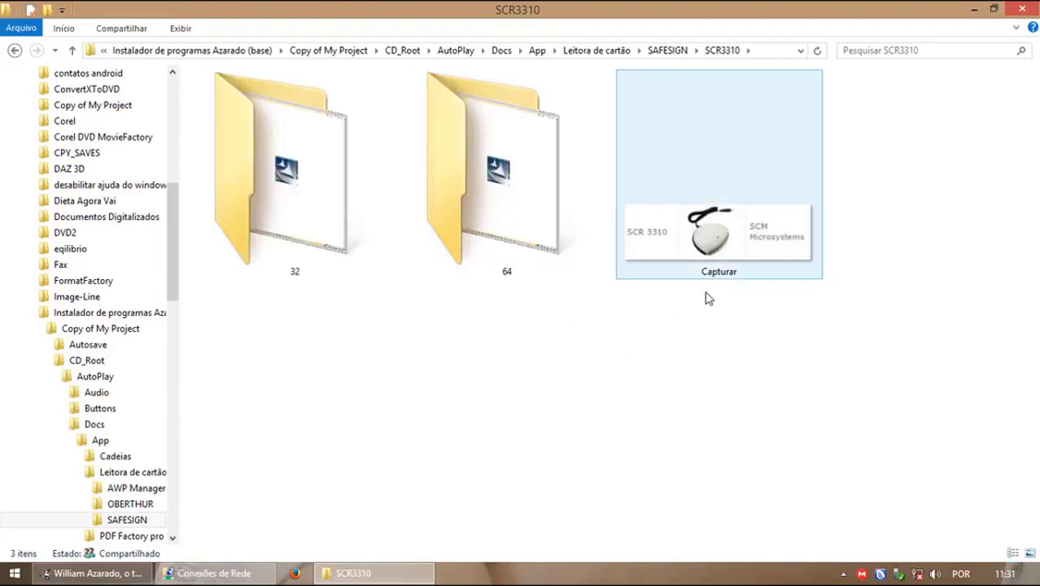
ctrl+scroll(705, 311, down, 5)
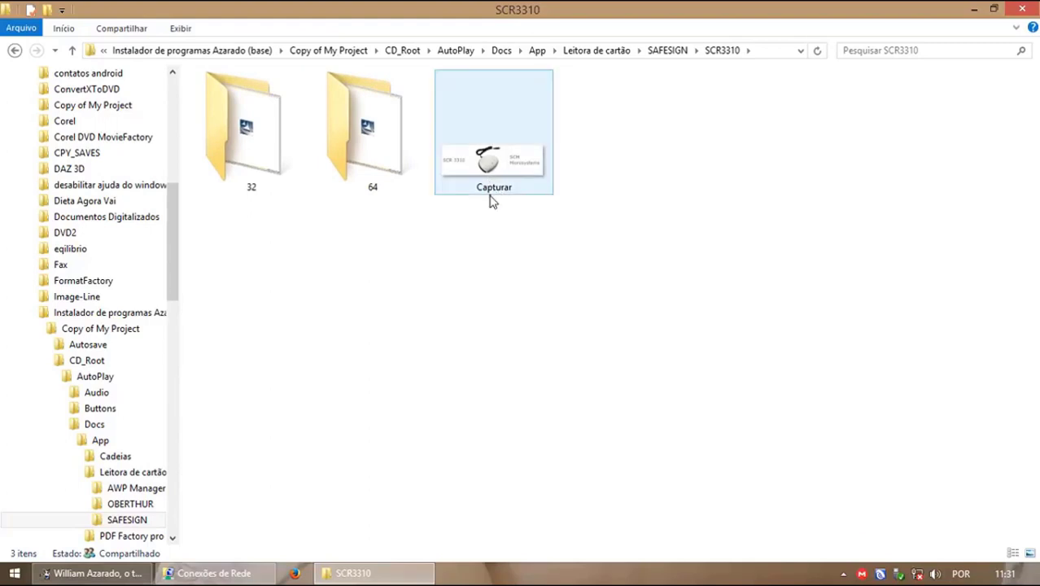
ctrl+scroll(492, 202, up, 2)
mouse_move(717, 255)
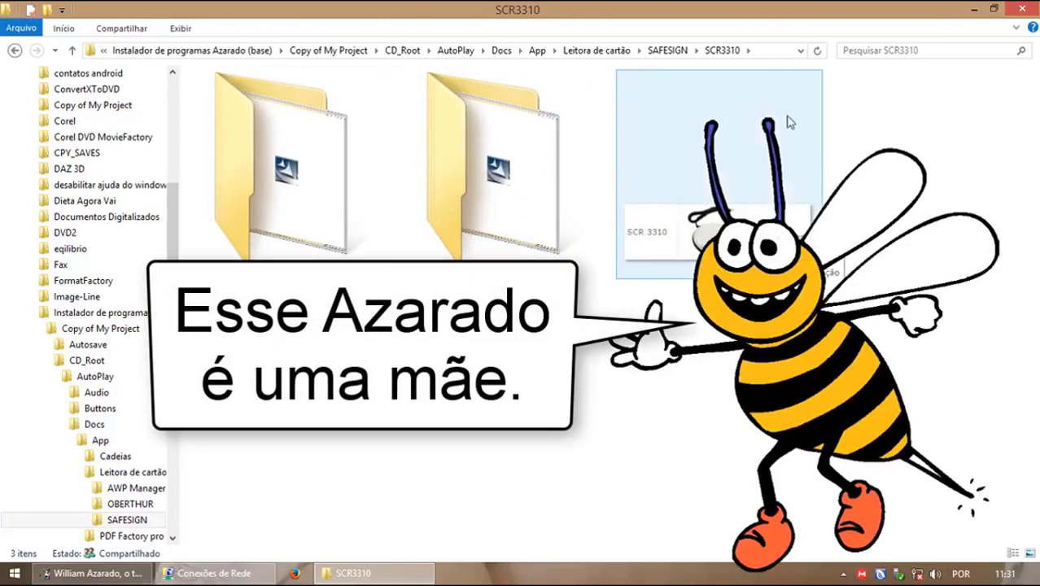
- View the Capturar picture of the card reader in SAFESIGN's PC USB - TR folder and close the picture
click(669, 50)
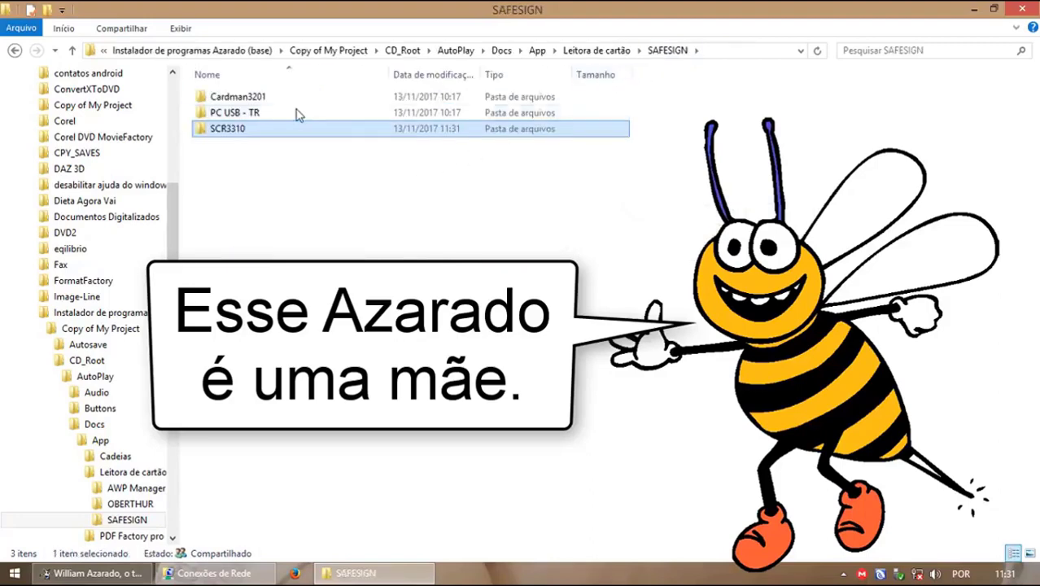
double_click(244, 111)
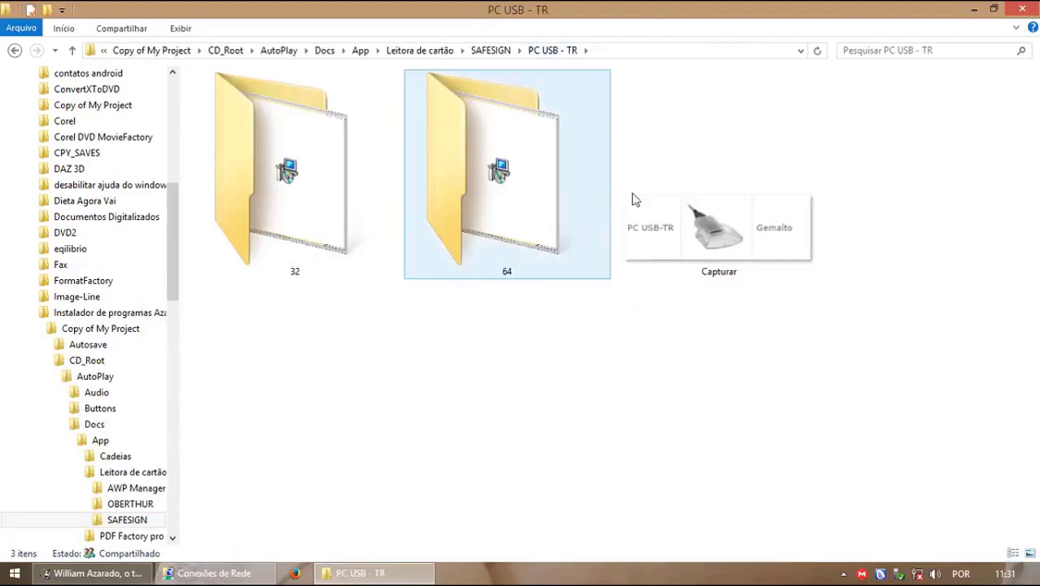
double_click(669, 230)
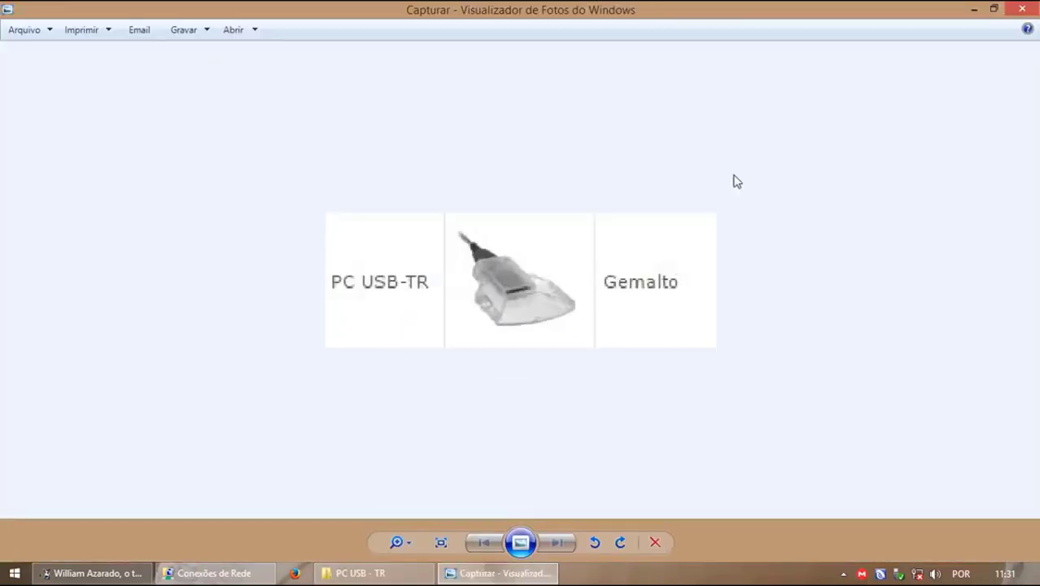
click(1022, 9)
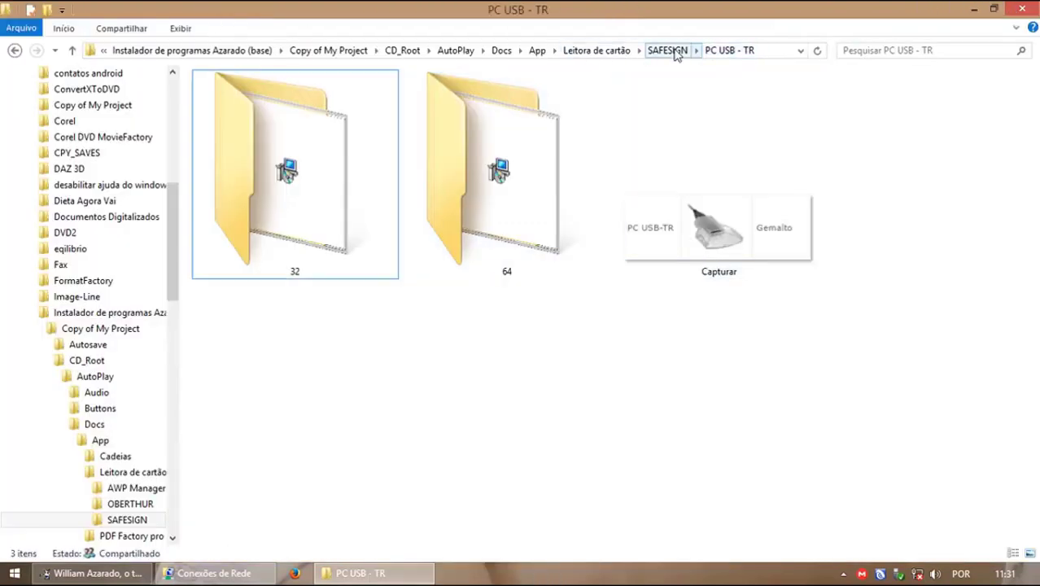
- Open the 32 folder of the Cardman3201 reader under SAFESIGN and widen the name column to fit the full file names
key(alt+Left)
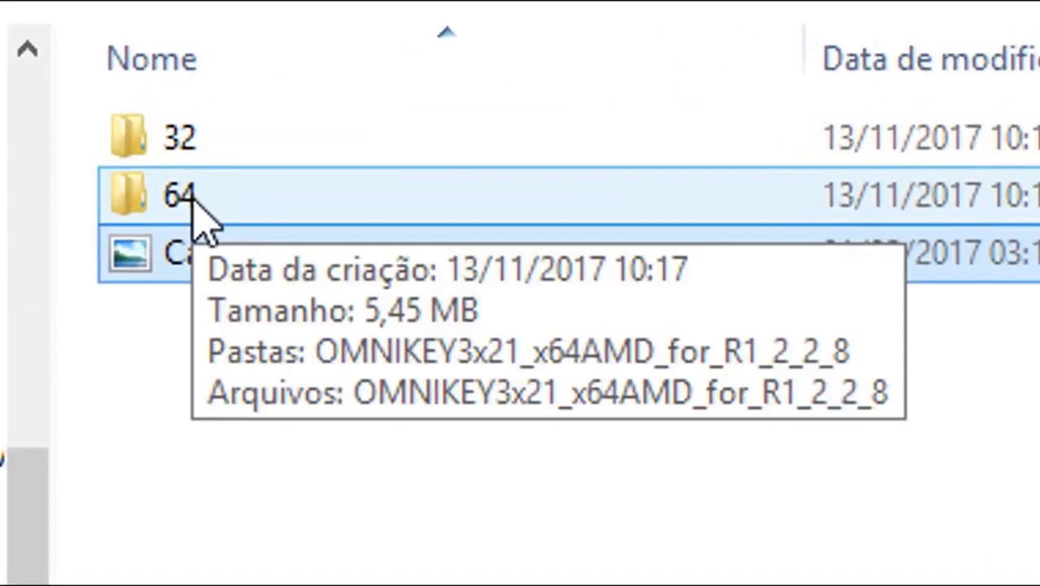
click(216, 213)
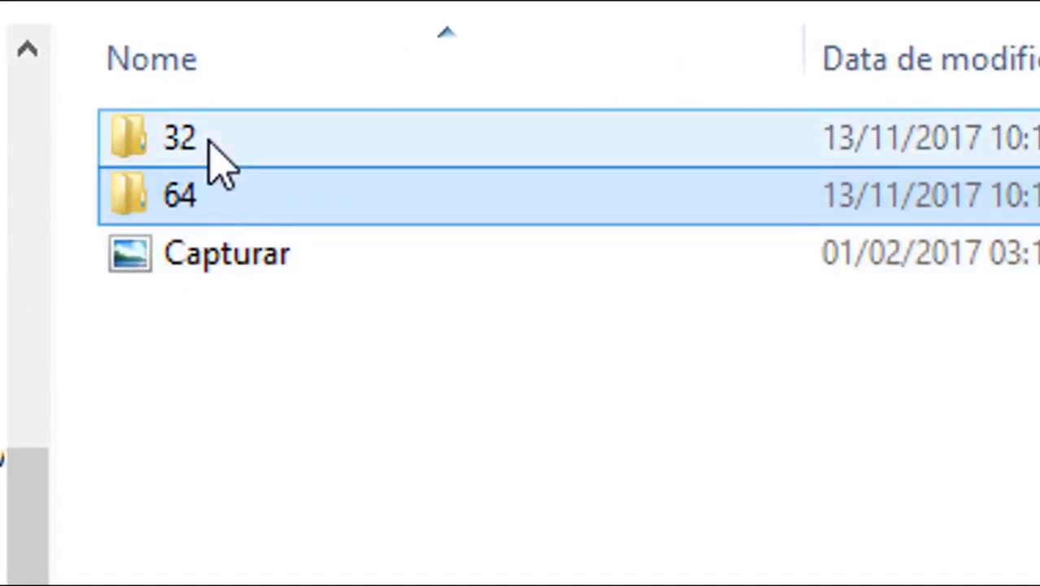
click(210, 145)
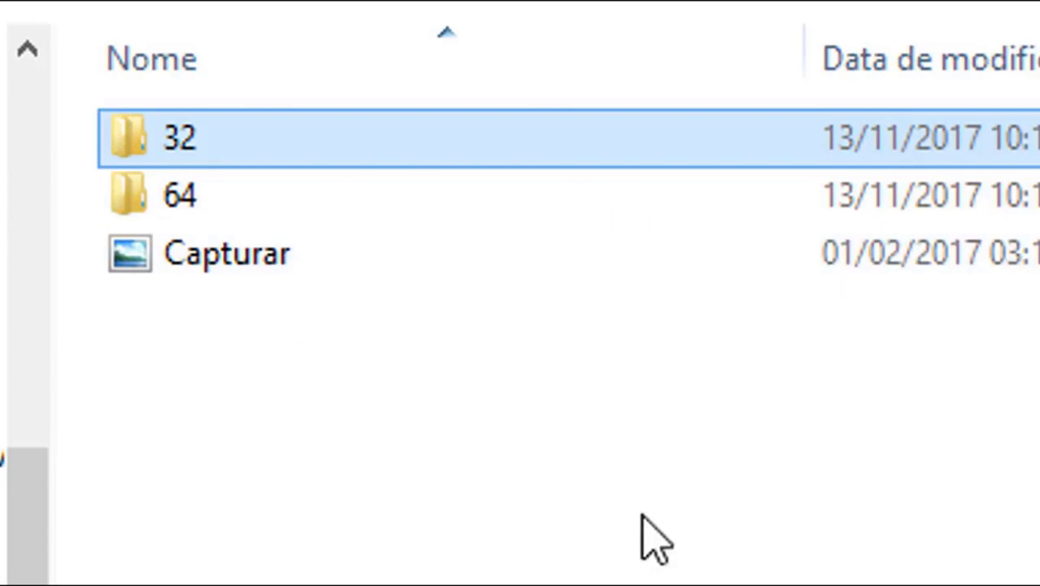
double_click(214, 145)
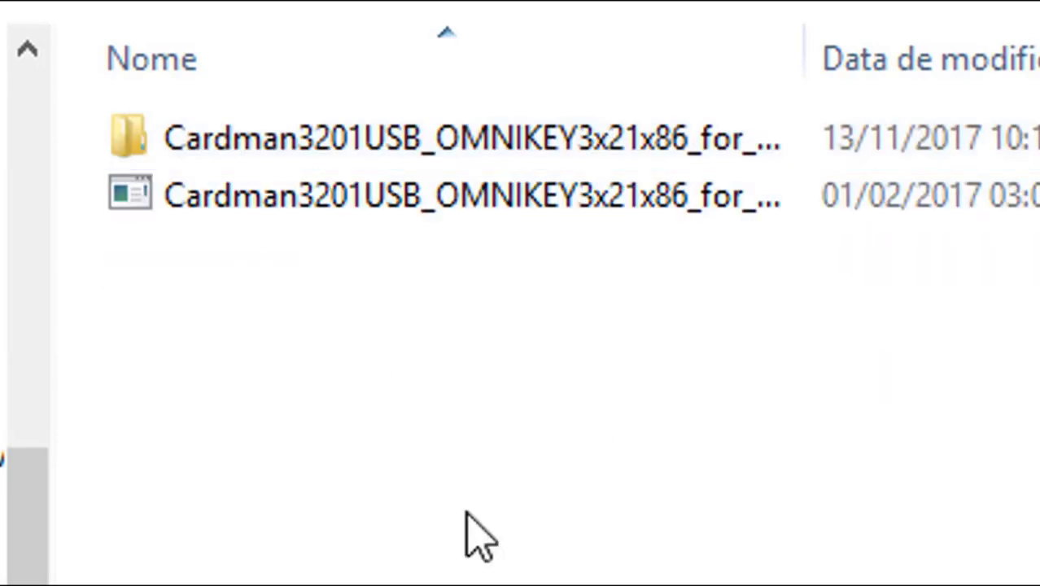
drag(817, 72, 1034, 71)
click(299, 218)
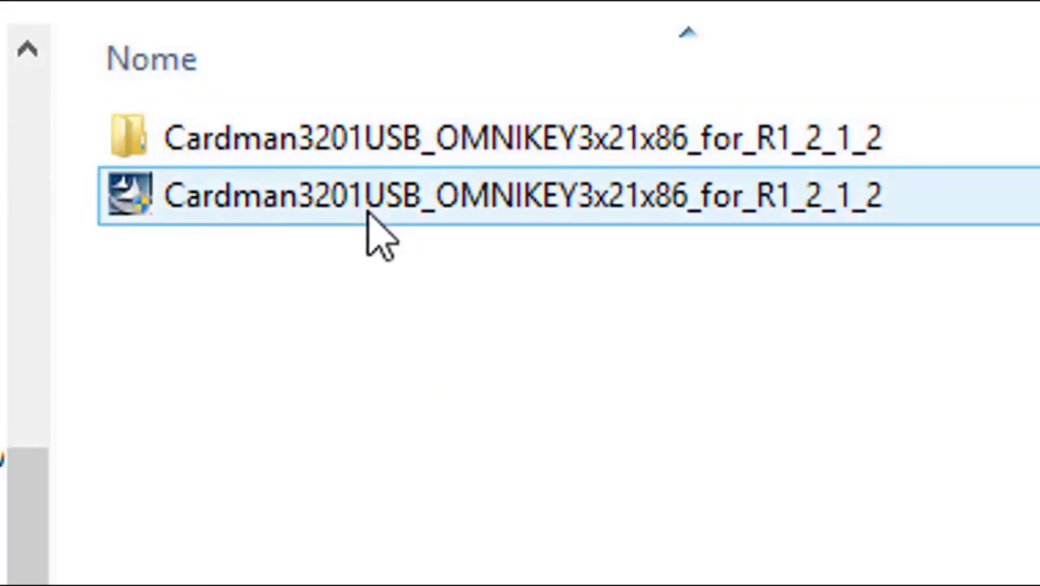
- Examine the setup files in the Cardman3201USB_OMNIKEY3x21x86_for_R1_2_1_2 folder and go back up to Leitora de cartão
double_click(371, 144)
click(325, 314)
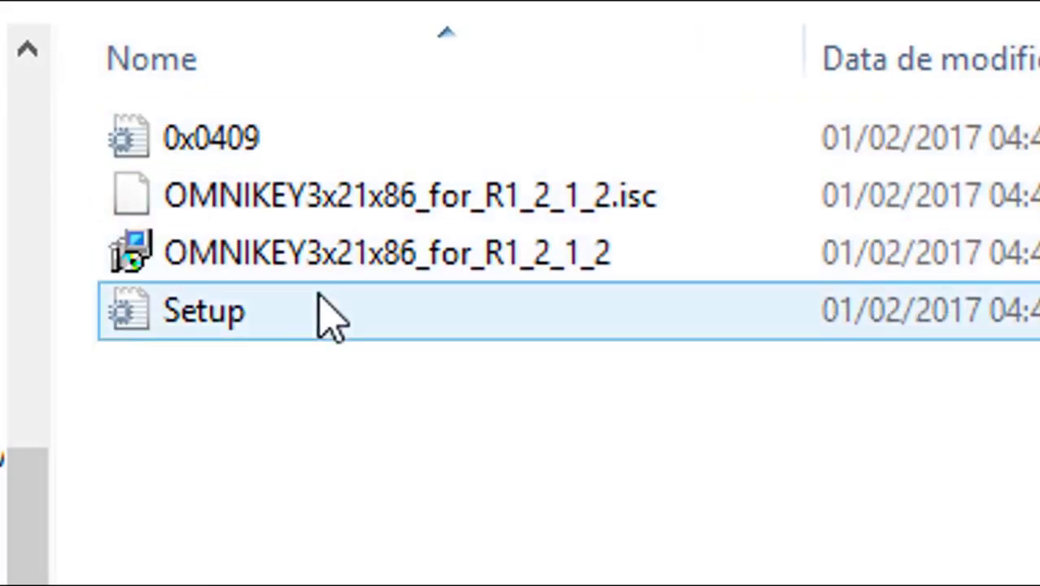
click(662, 240)
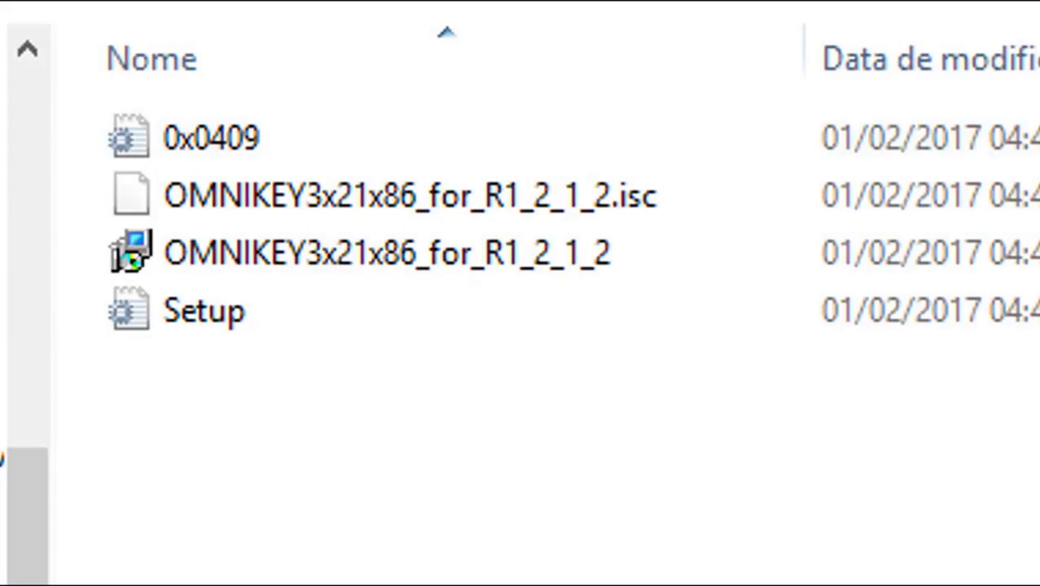
key(alt+Up)
key(alt+Up)
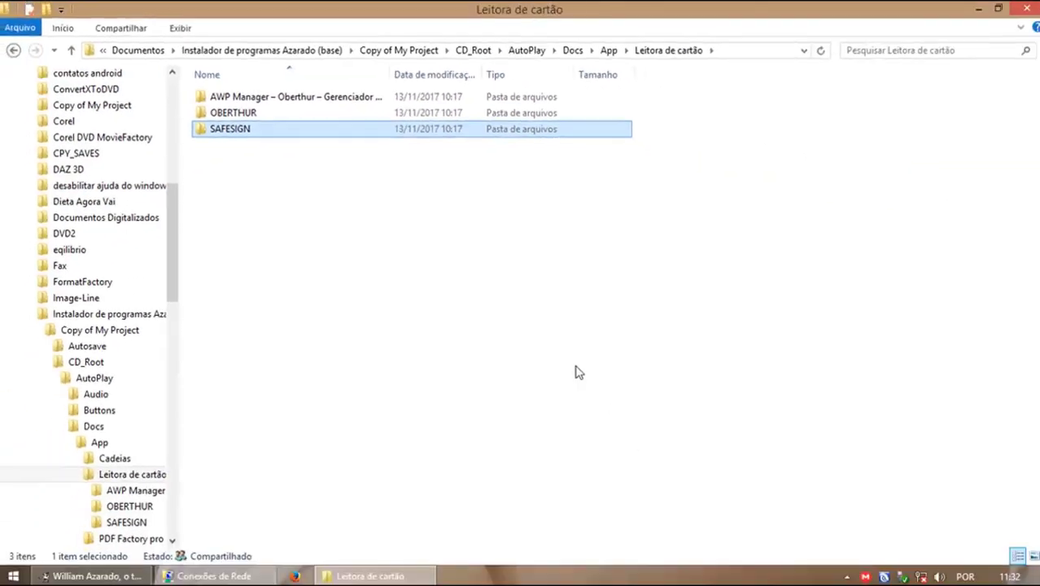
- Close the Leitora de cartão folder and open GD Burti e Gemalto from the Azarado installer's Tokens folder
click(1026, 8)
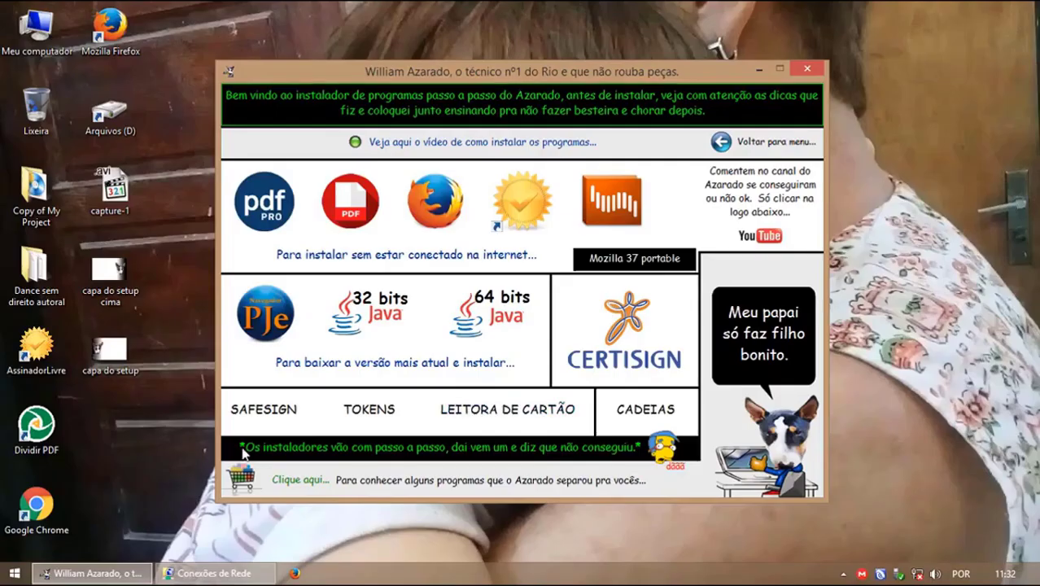
click(374, 413)
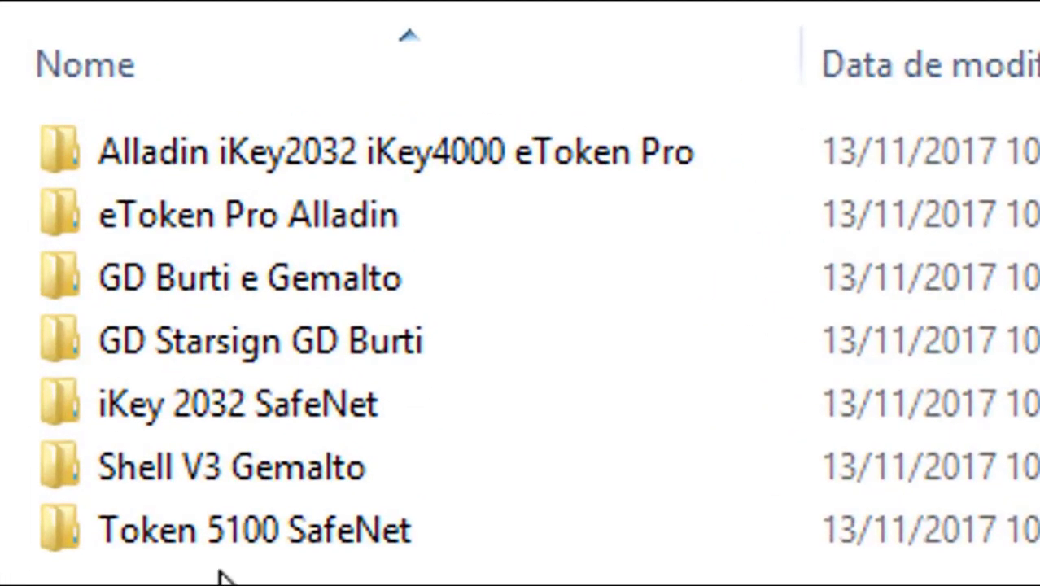
click(212, 297)
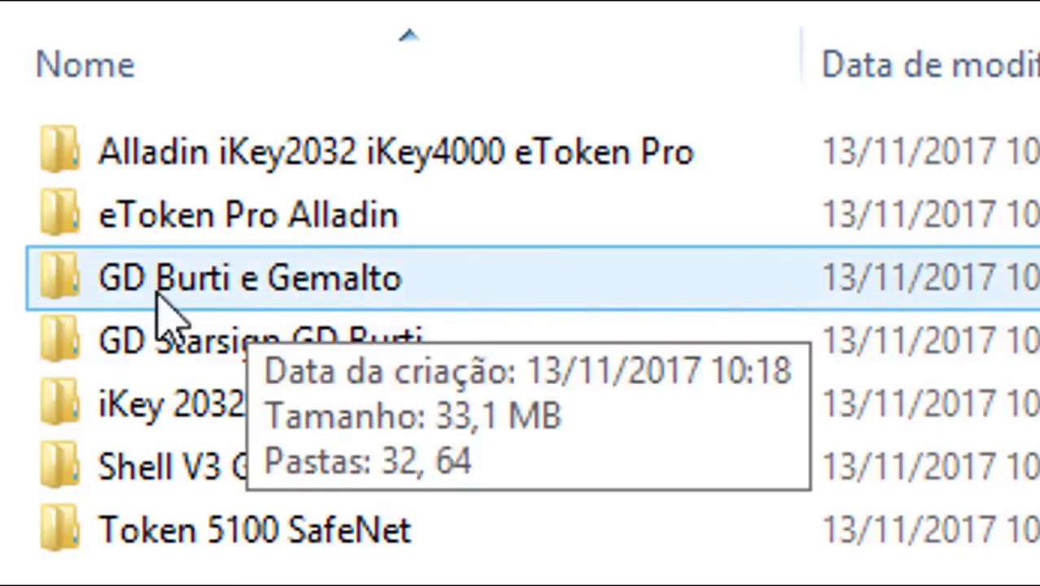
double_click(295, 313)
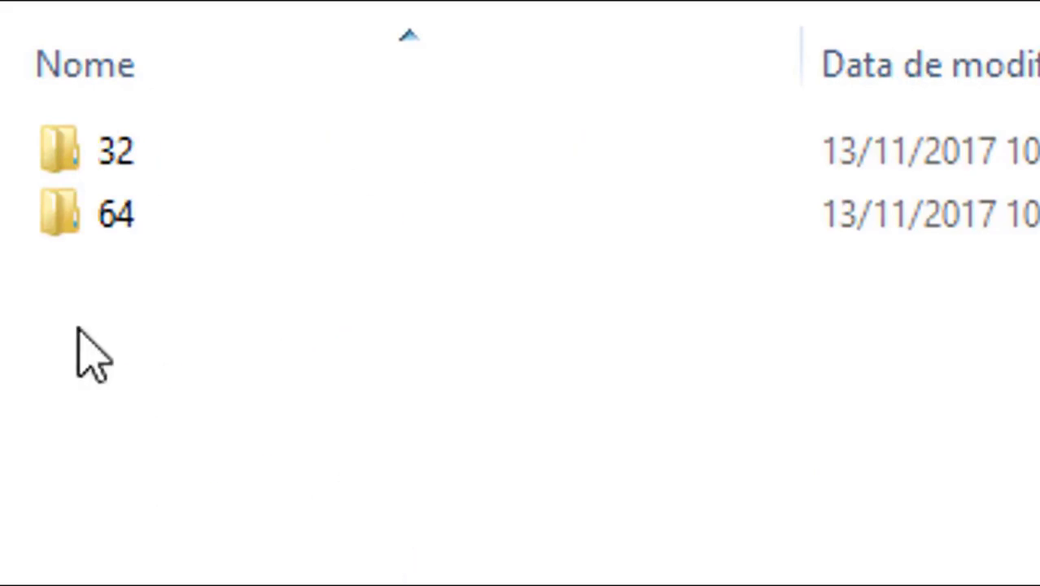
- Open the 64 folder of GD Burti e Gemalto and examine the contents of its GDsetupStarsignCUTx64 folder
double_click(155, 215)
click(312, 358)
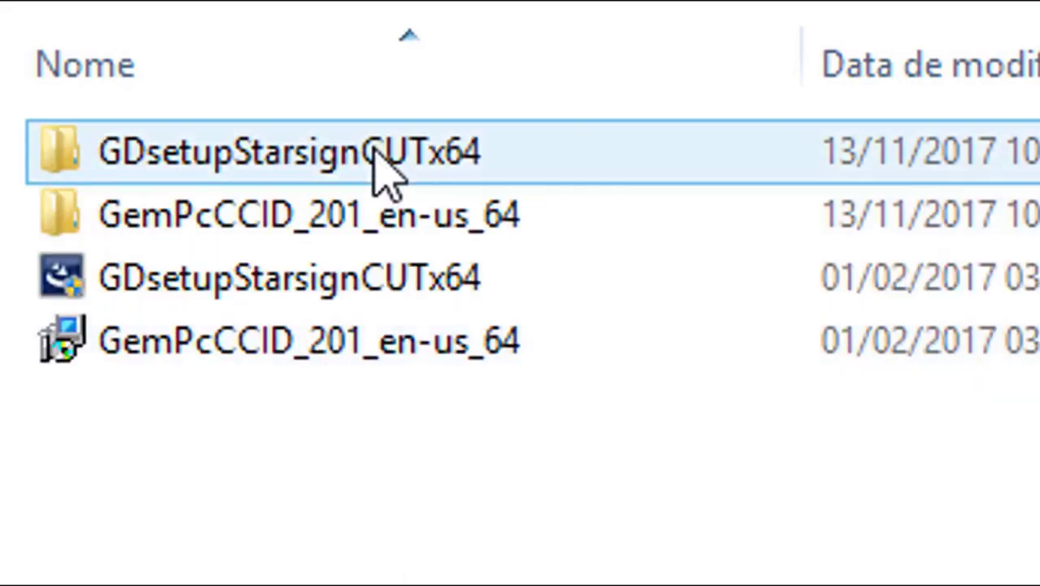
double_click(372, 156)
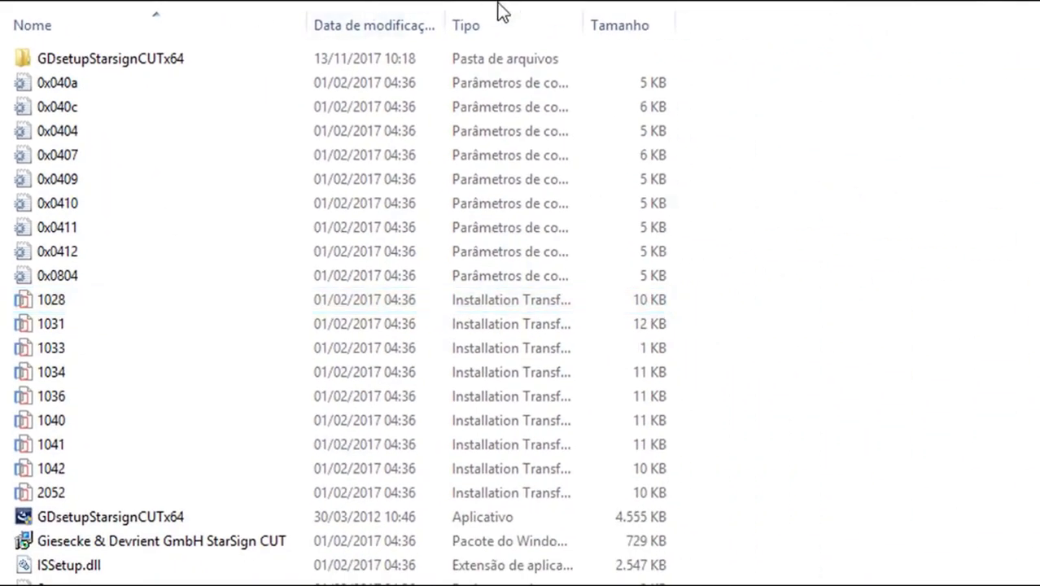
key(BackSpace)
- View the token picture in the GD Starsign GD Burti folder and complete the GDsetupStarsignCUTx64 installation from its 64 folder
click(450, 49)
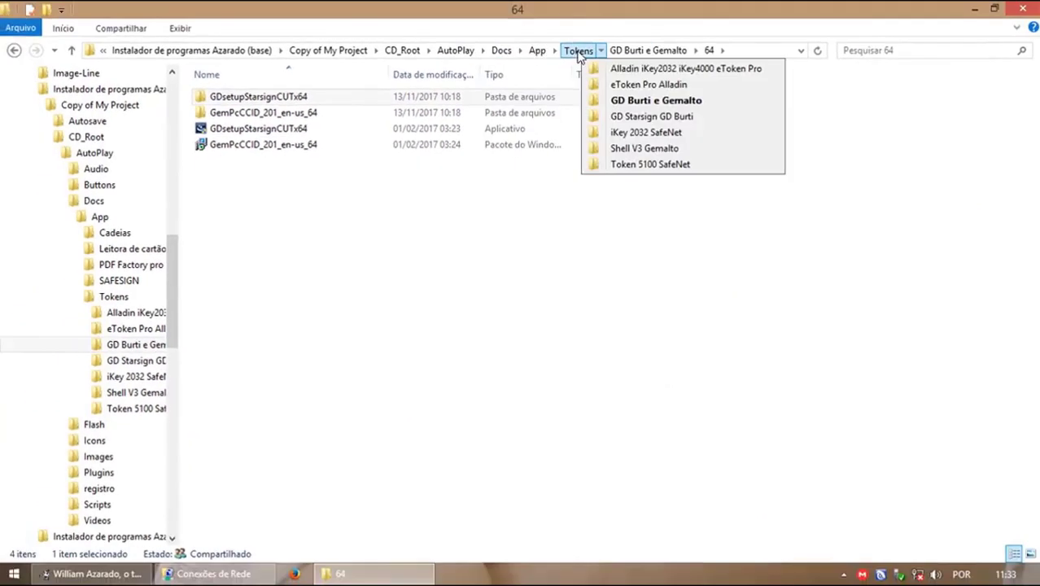
click(567, 49)
double_click(260, 144)
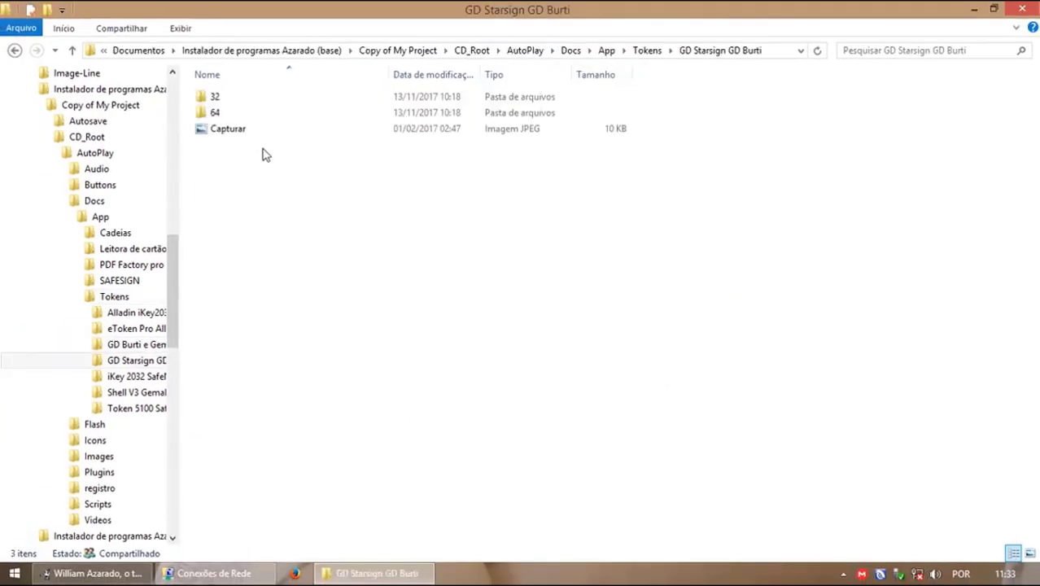
double_click(228, 132)
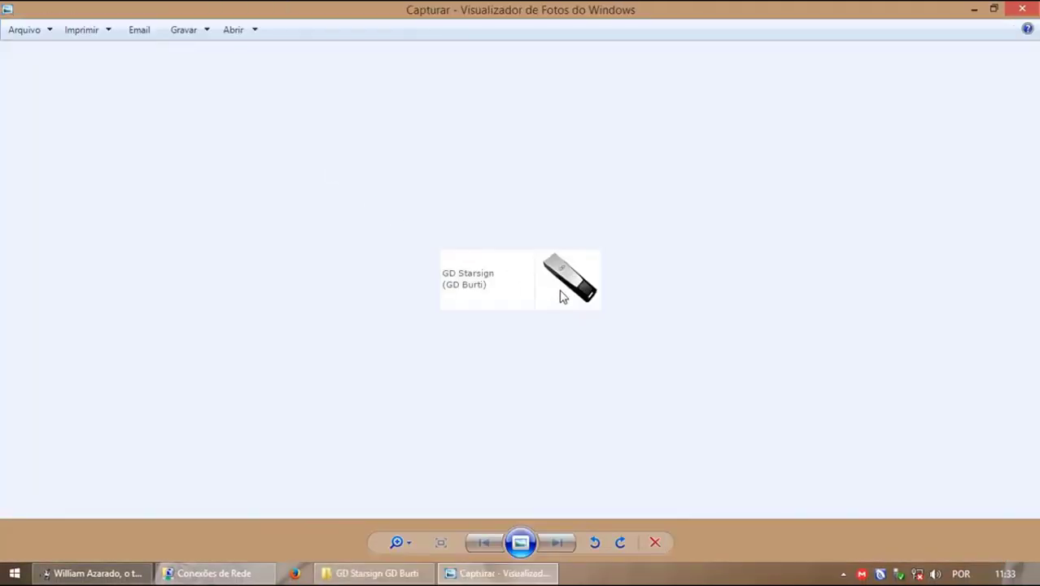
click(1024, 11)
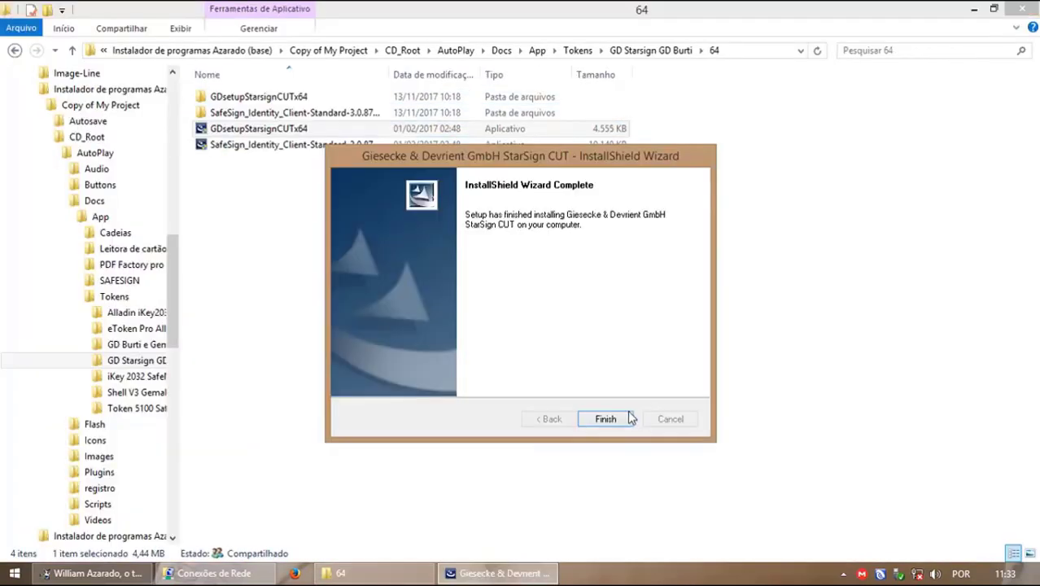
click(606, 418)
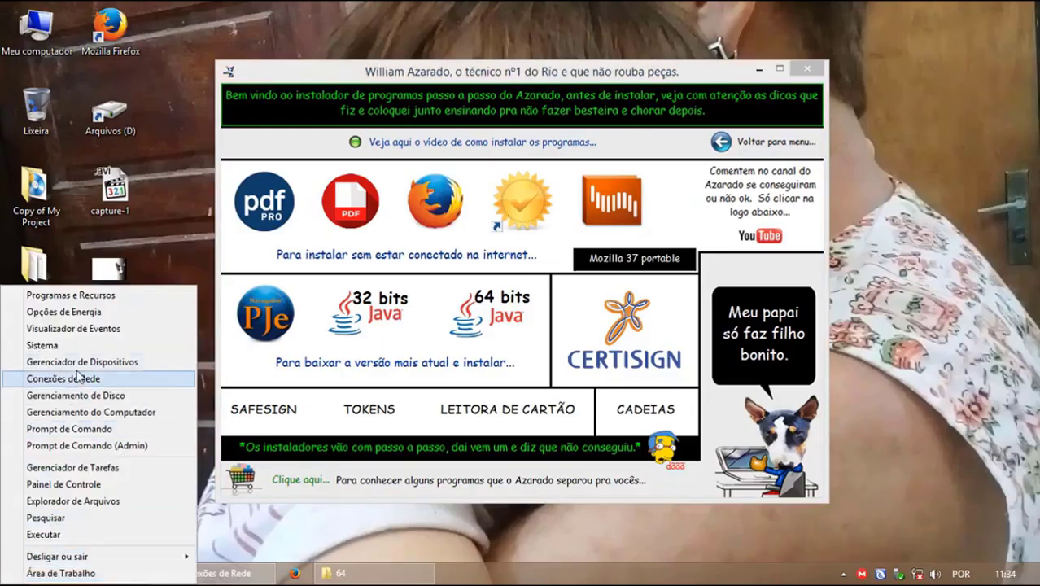
- Open Device Manager, expand Cartões inteligentes and look at the options for Cartão Inteligente Desconhecido without choosing any
click(48, 362)
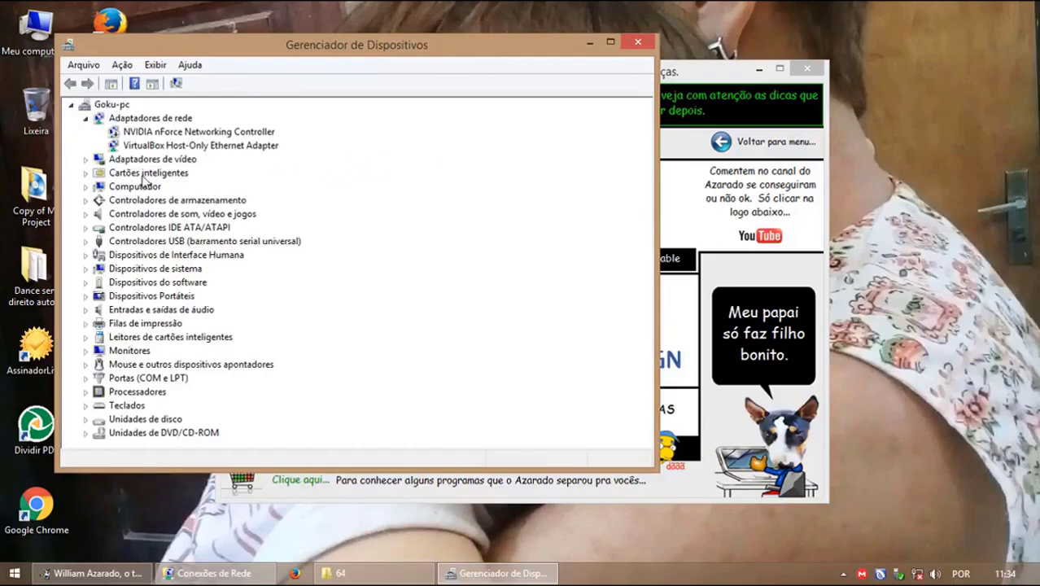
double_click(144, 173)
click(198, 184)
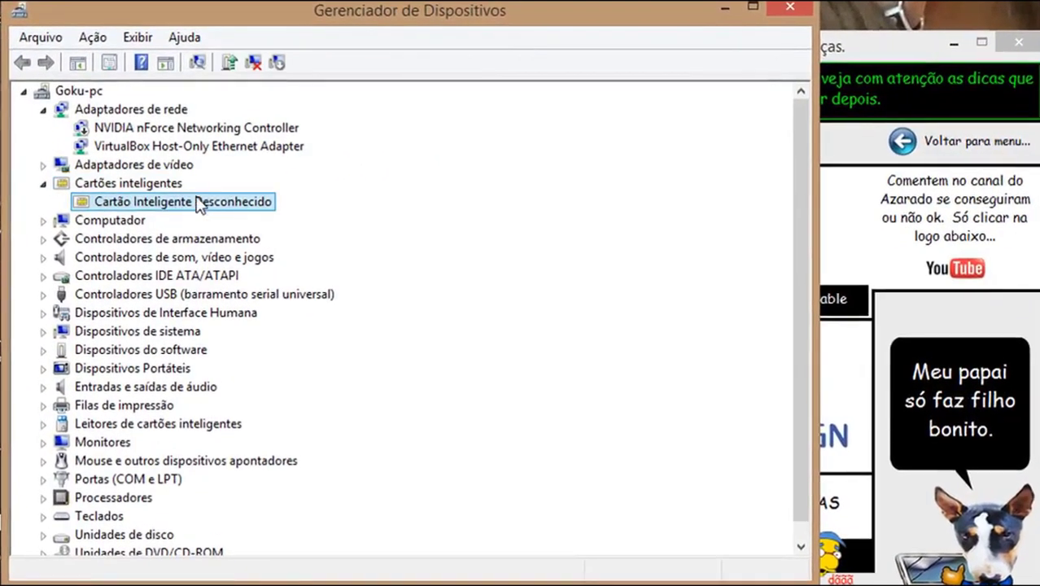
right_click(178, 204)
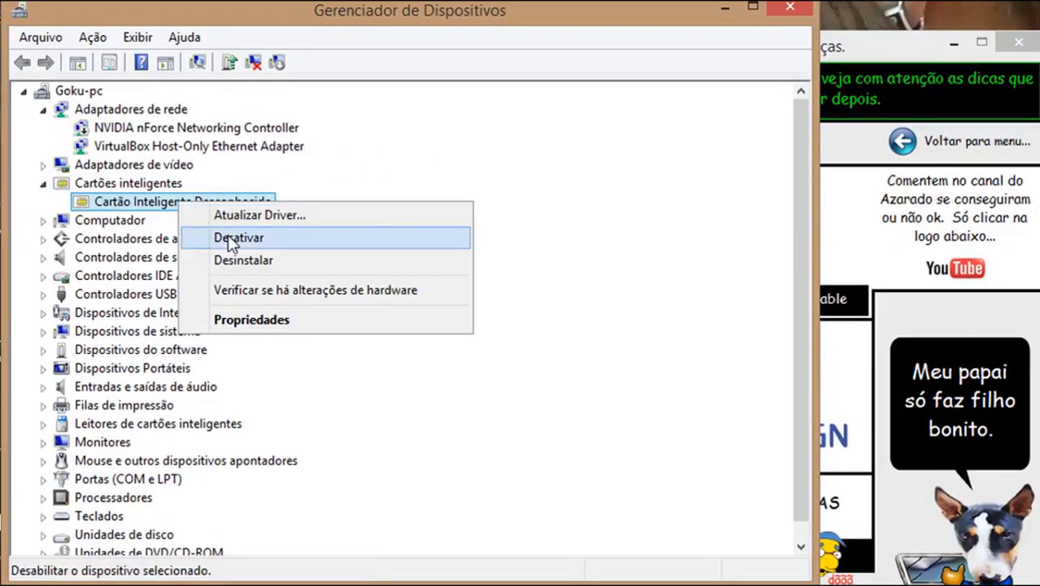
click(404, 177)
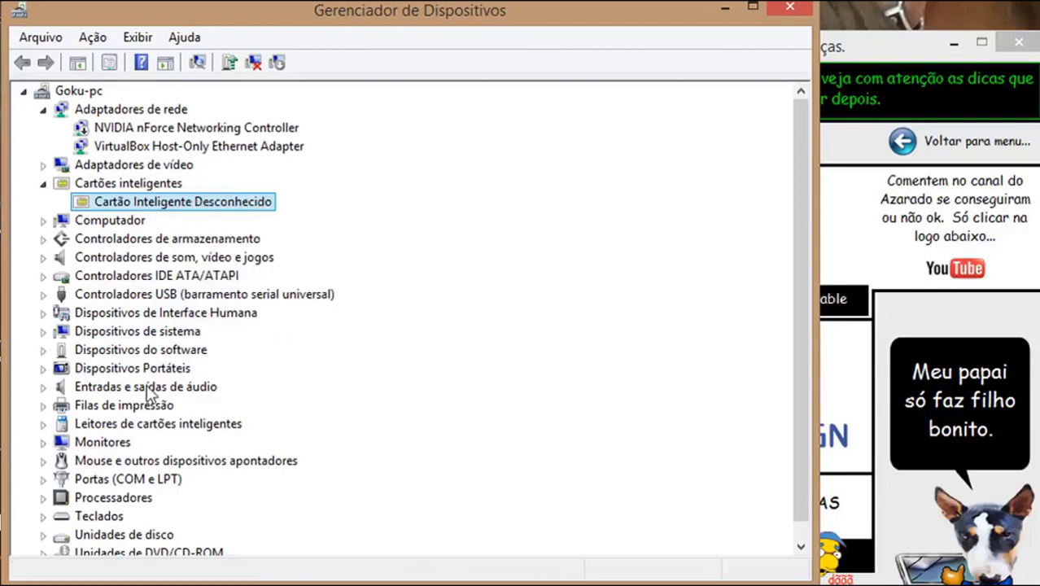
- Check for the G&D StarSign CUT reader under Leitores de cartões inteligentes and close Device Manager
double_click(106, 424)
click(124, 444)
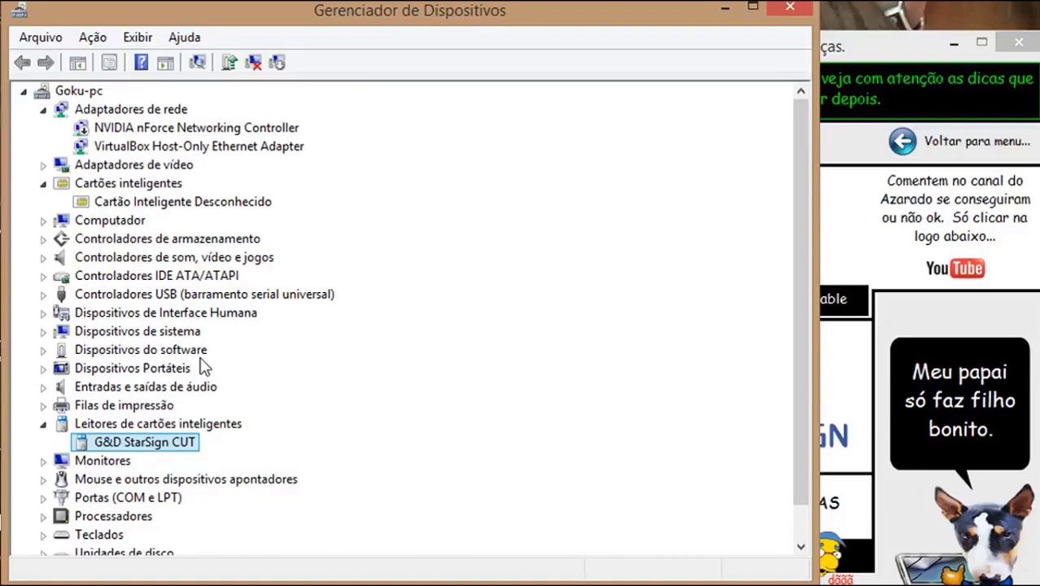
click(789, 8)
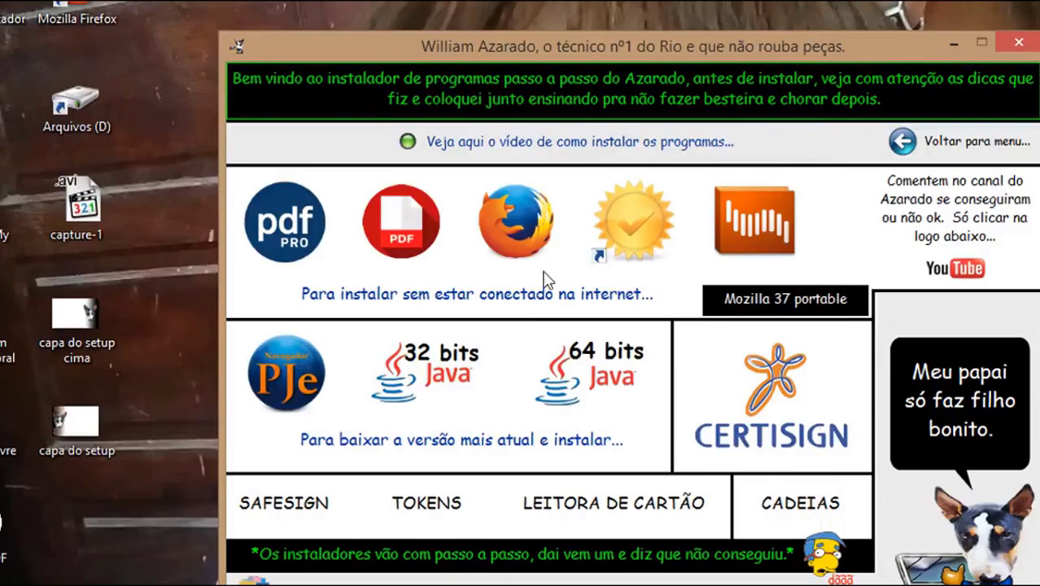